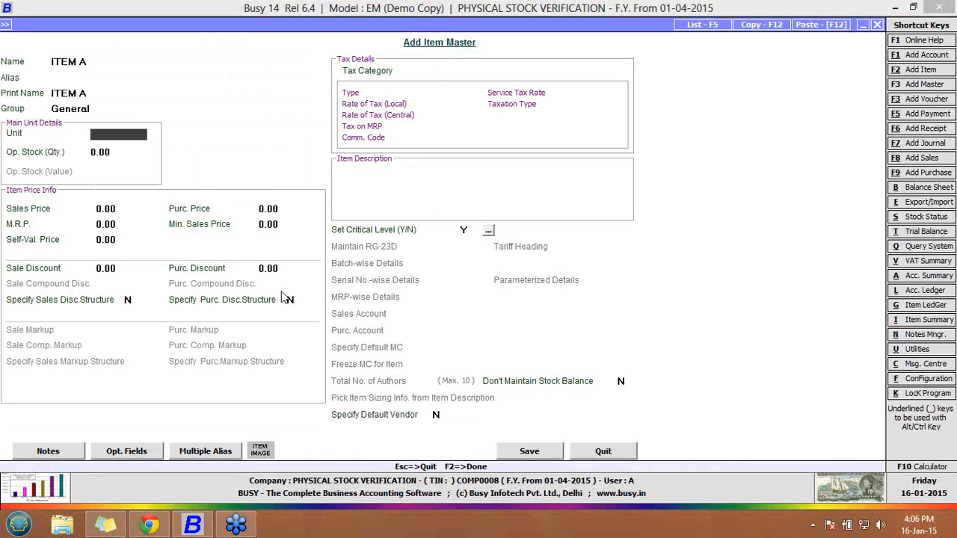
Step: Complete the ITEM A master with unit Dozen, opening stock quantity 10 and opening stock value 100, save it and leave the form
key(Return)
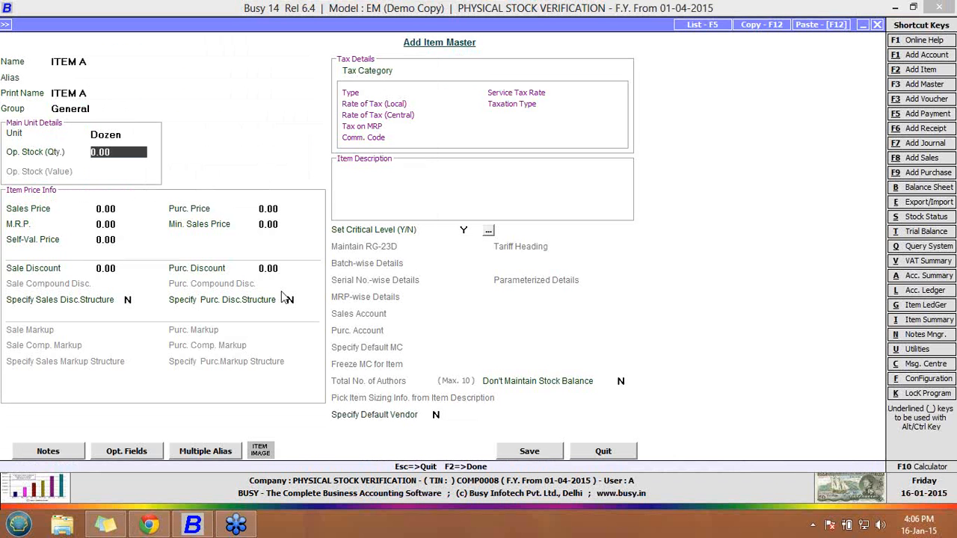
key(Return)
key(Up)
text(10)
key(Return)
text(100)
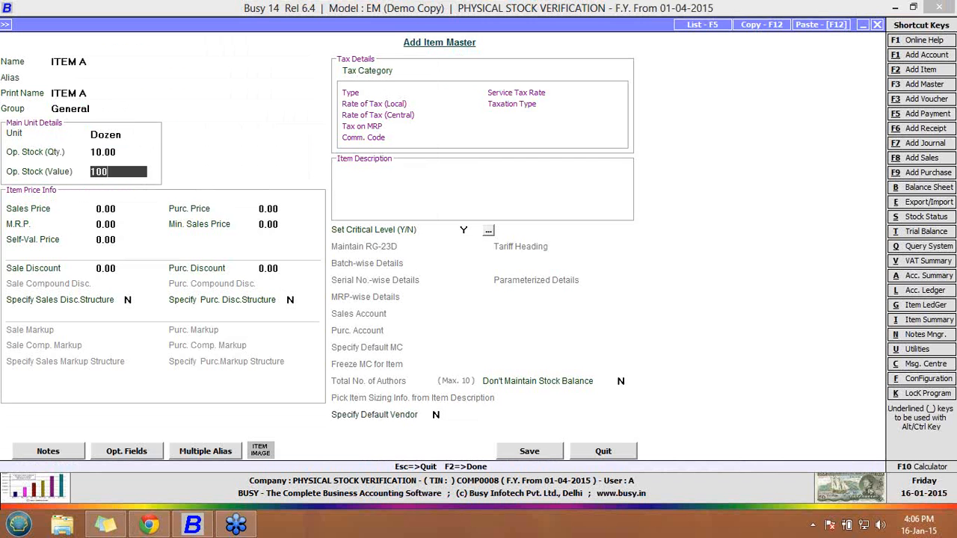
key(Return)
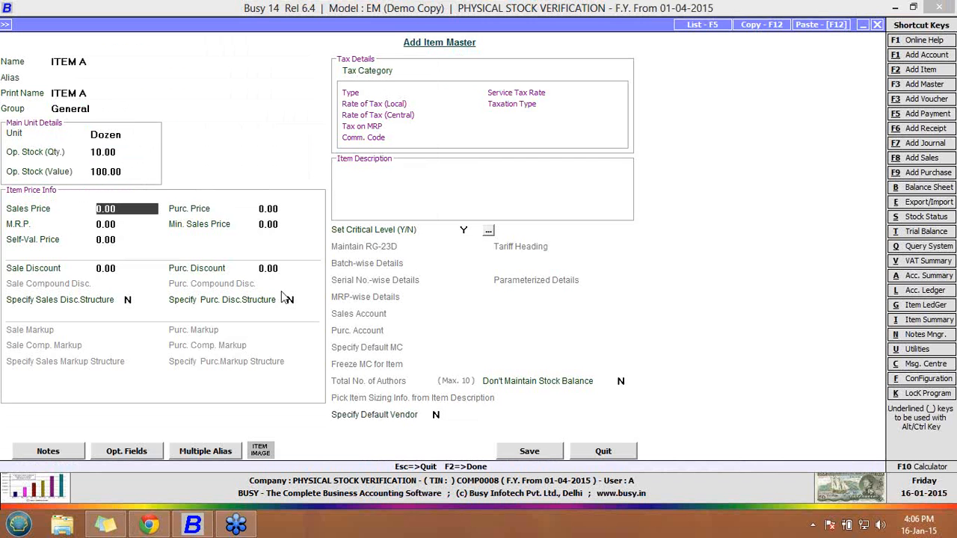
click(536, 453)
click(600, 450)
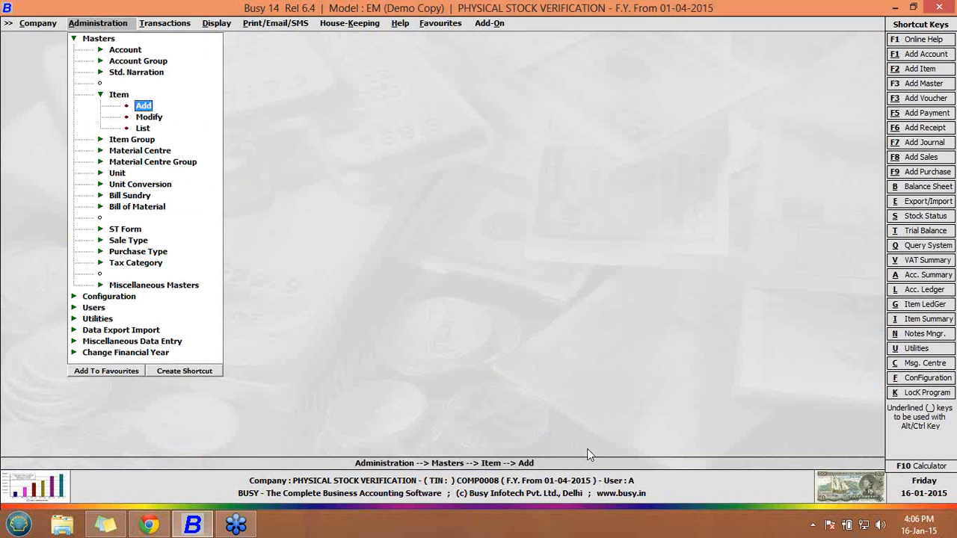
Step: Start a purchase voucher in series Main dated 01-04-2015, number 1, purchase type VAT/Exempt, party Cash and material centre Main Store
click(164, 24)
click(166, 50)
click(186, 61)
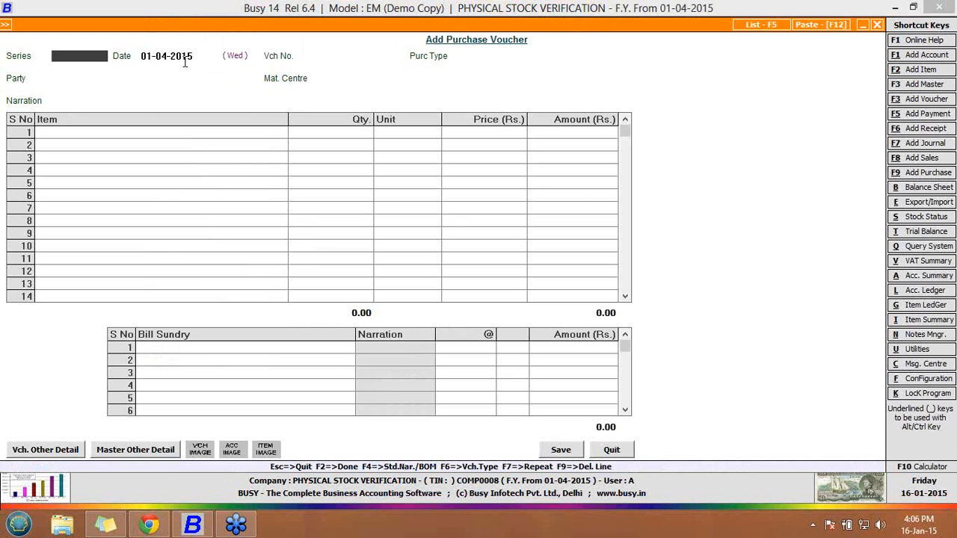
key(Return)
key(Return)
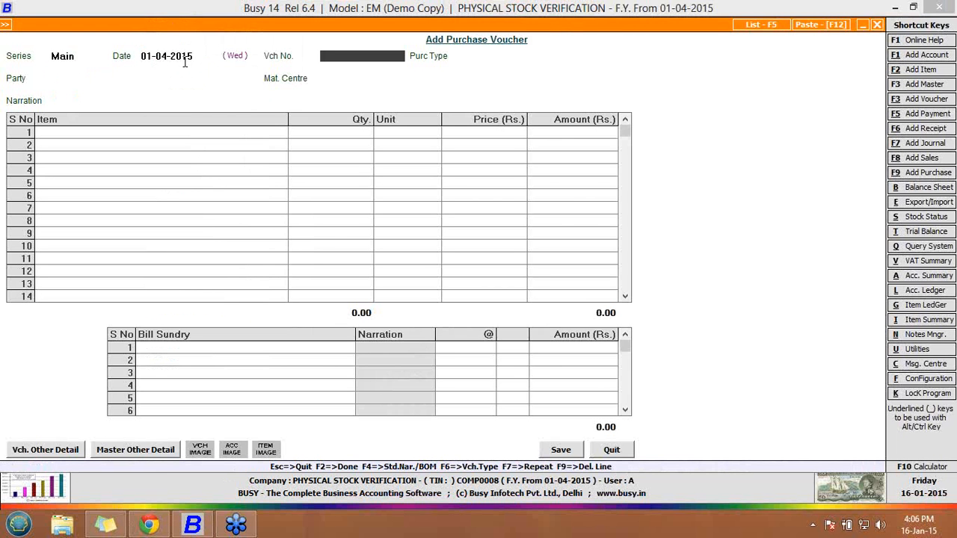
key(Return)
key(Return)
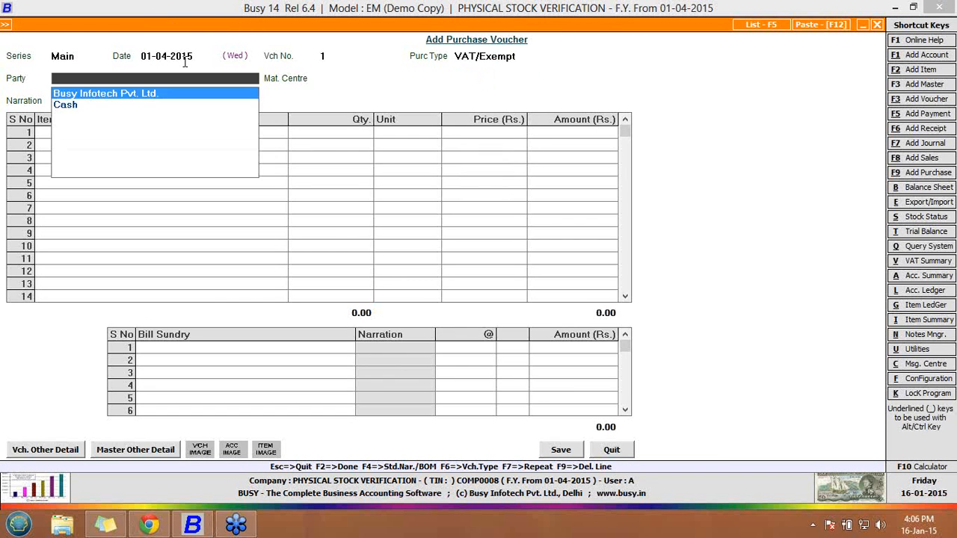
key(Down)
key(Return)
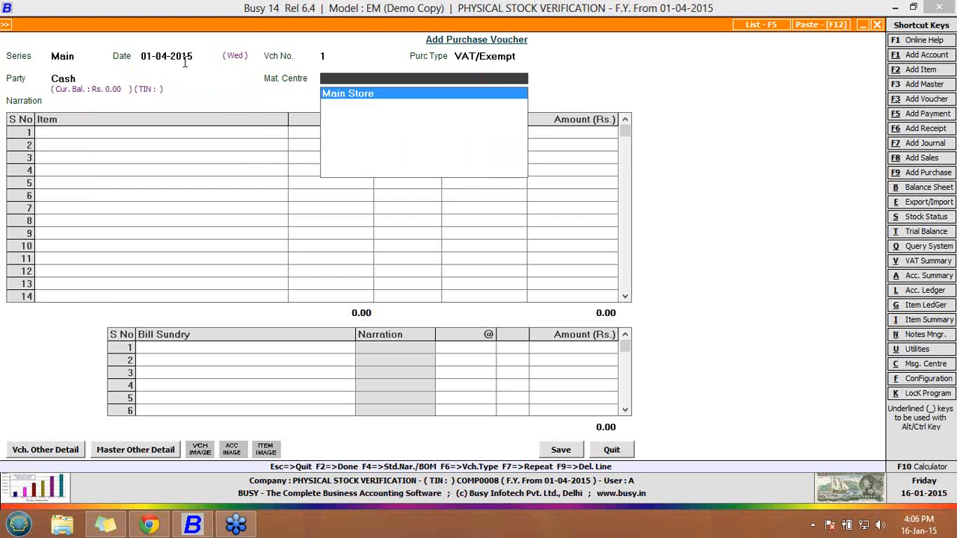
key(Return)
Step: Enter ITEM A with quantity 10 at price 100, save the purchase voucher with default tax reporting details, and leave the form
key(Return)
text(10)
key(Return)
text(100)
key(Return)
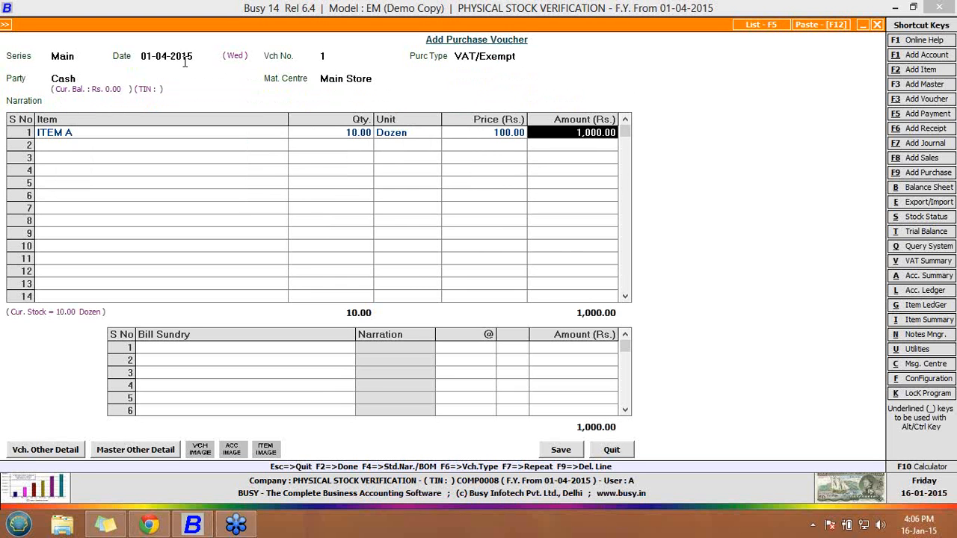
click(561, 452)
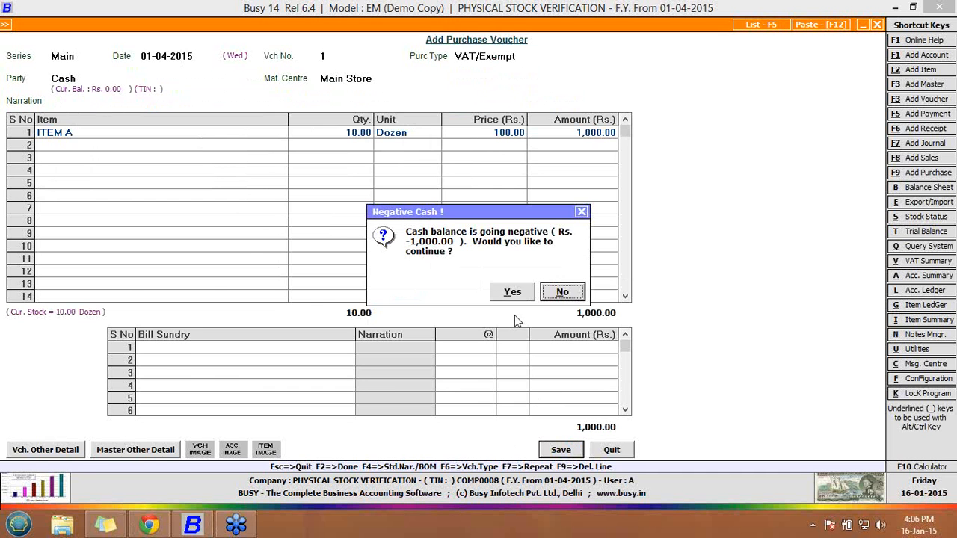
click(512, 292)
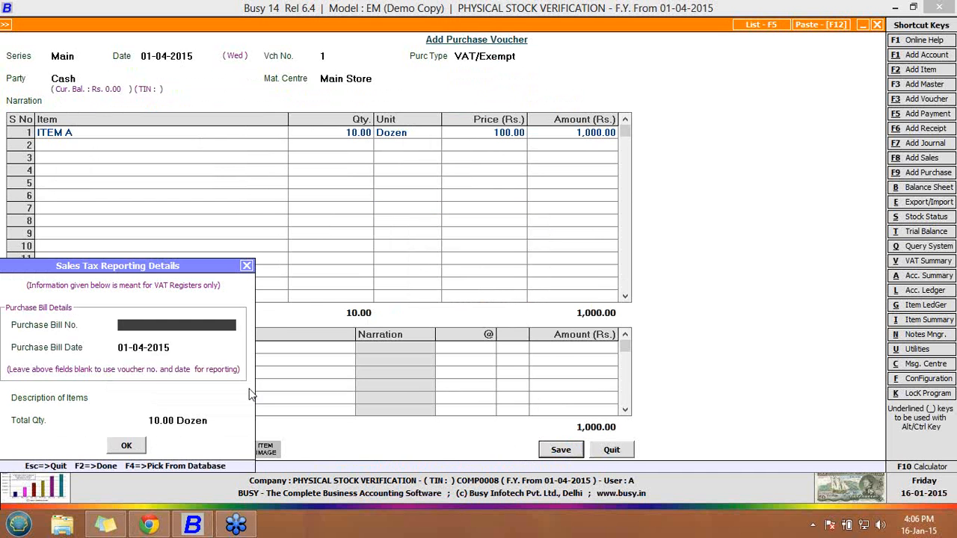
click(126, 446)
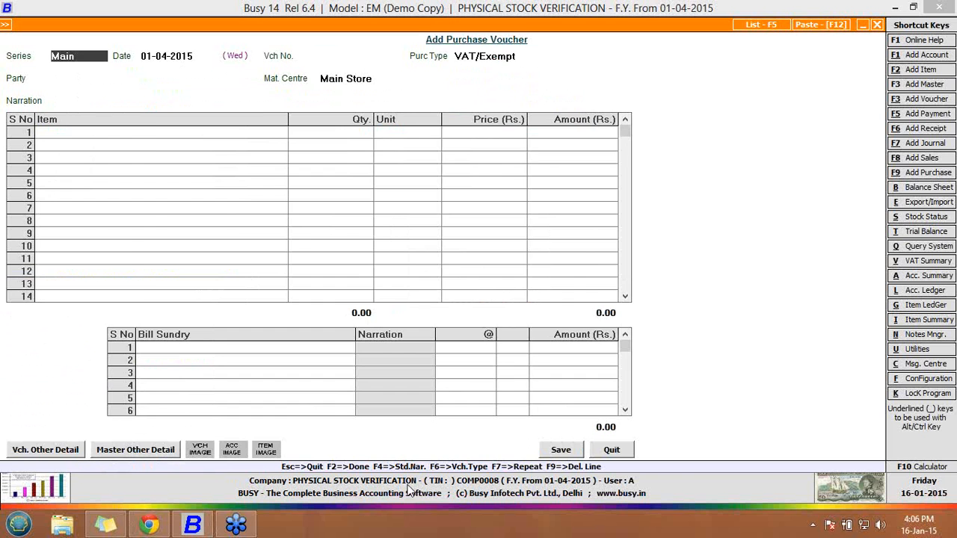
click(607, 451)
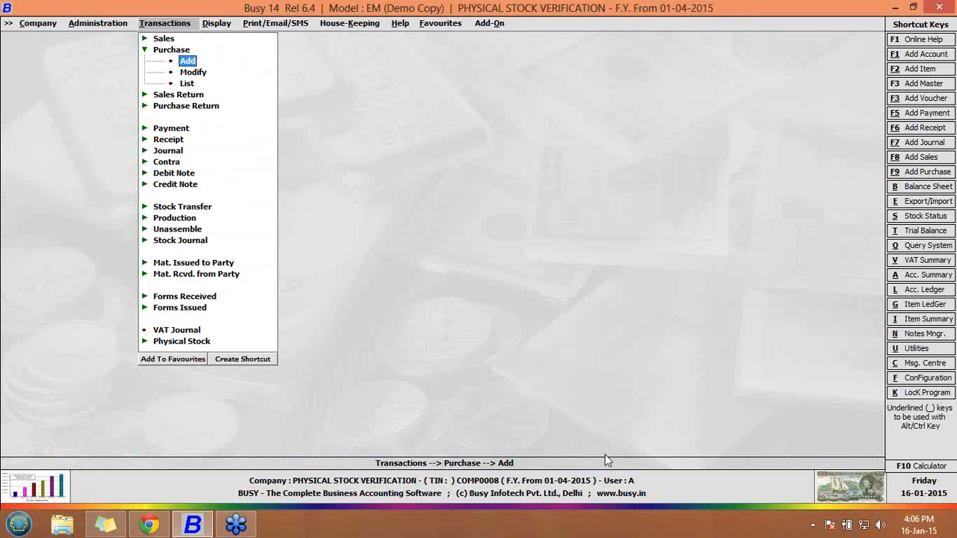
Step: Open the alphabetical closing stock status report with balances only
key(Right)
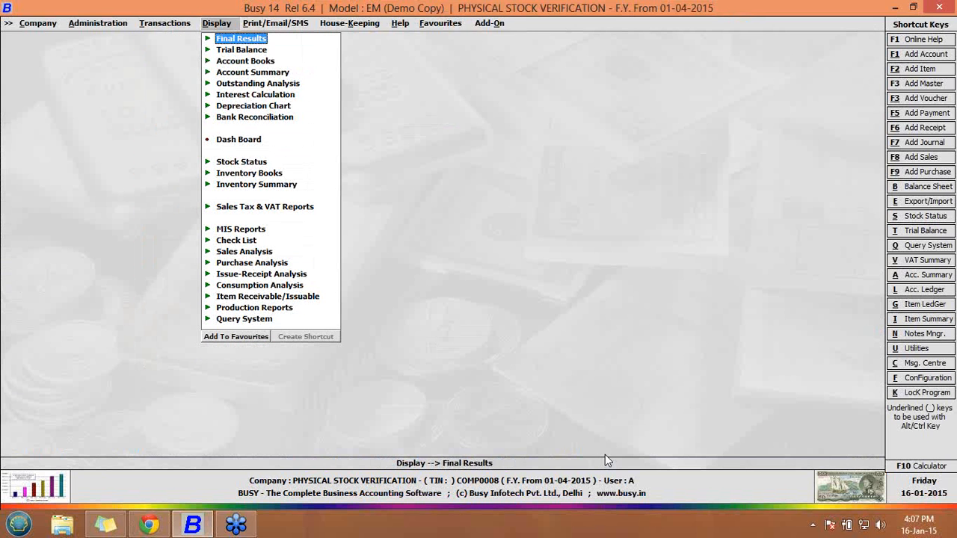
key(Down)
key(Down)
key(Down)
key(Down)
key(Down)
key(Down)
key(Down)
key(Down)
key(Down)
key(Down)
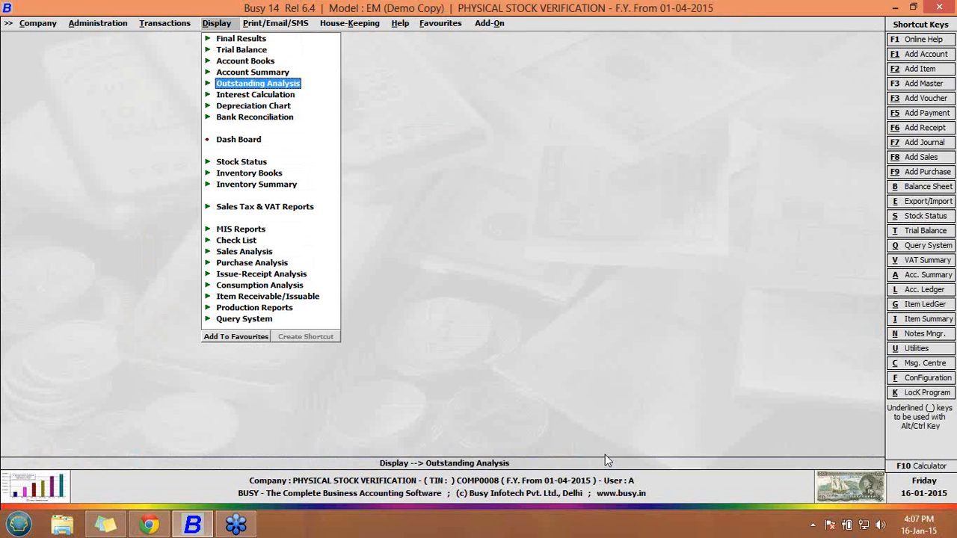
key(Up)
key(Return)
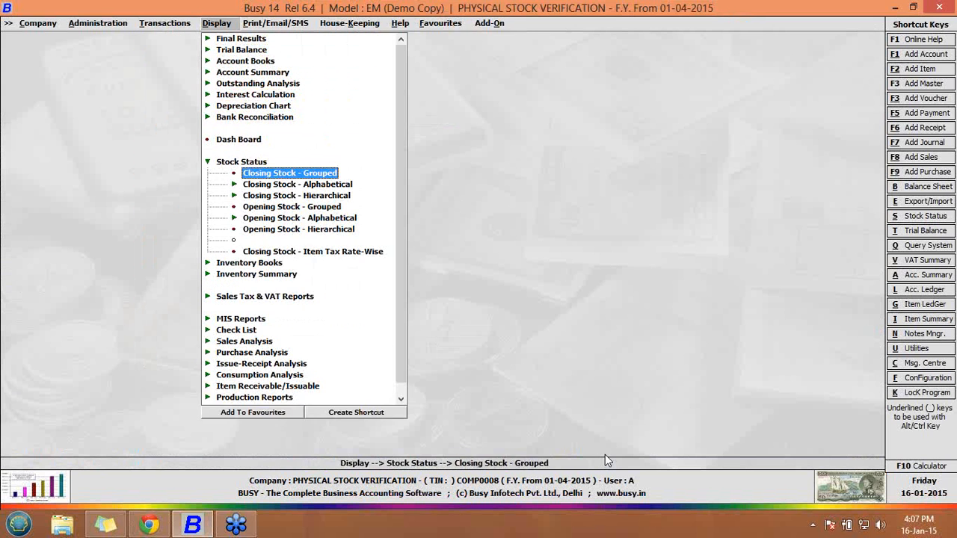
key(Down)
key(Return)
key(Return)
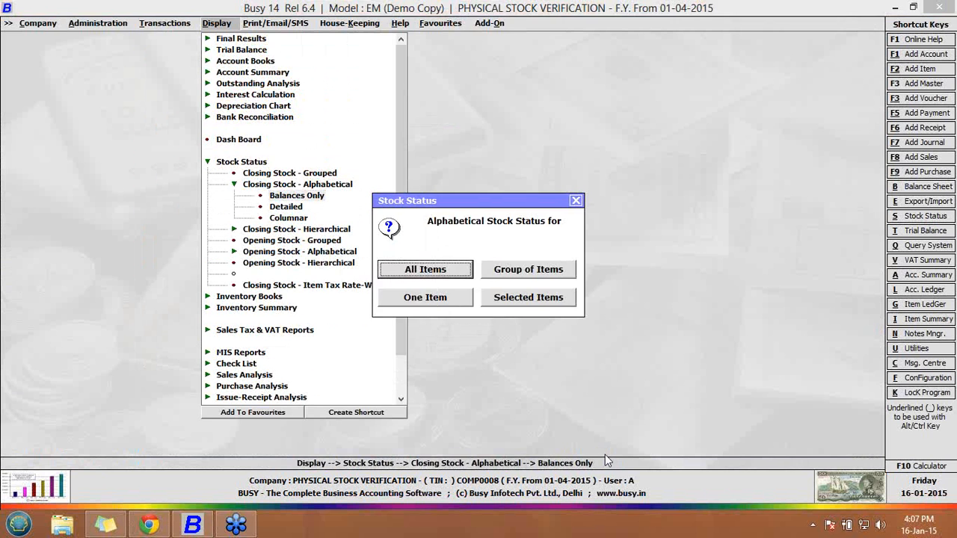
Step: Generate the stock status for all items in Main Store as on 01-04-2015
key(Return)
key(Return)
key(Return)
key(Return)
key(Return)
key(Return)
key(Return)
key(Return)
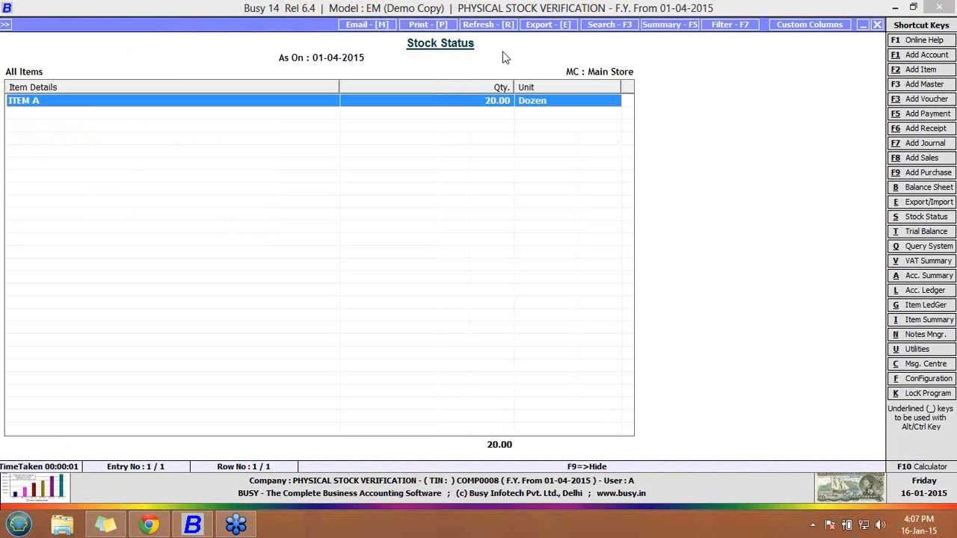
Step: View the material centre ledger behind ITEM A's stock balance, and close the stock reports
double_click(473, 107)
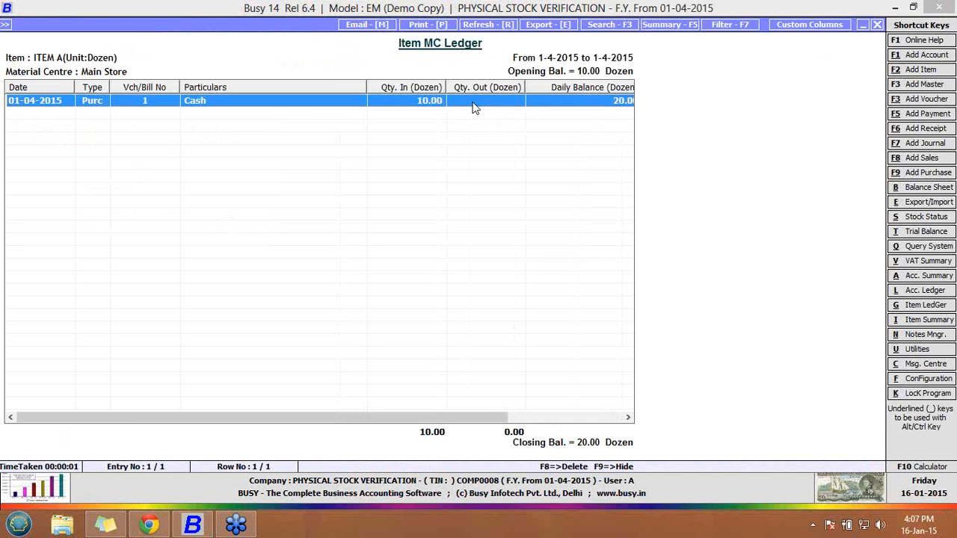
click(876, 27)
click(877, 27)
click(877, 27)
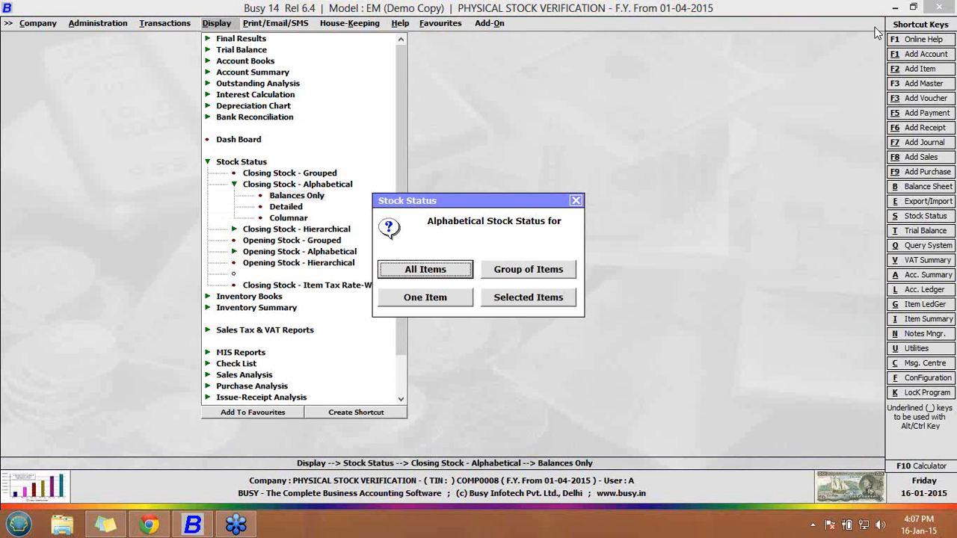
click(577, 202)
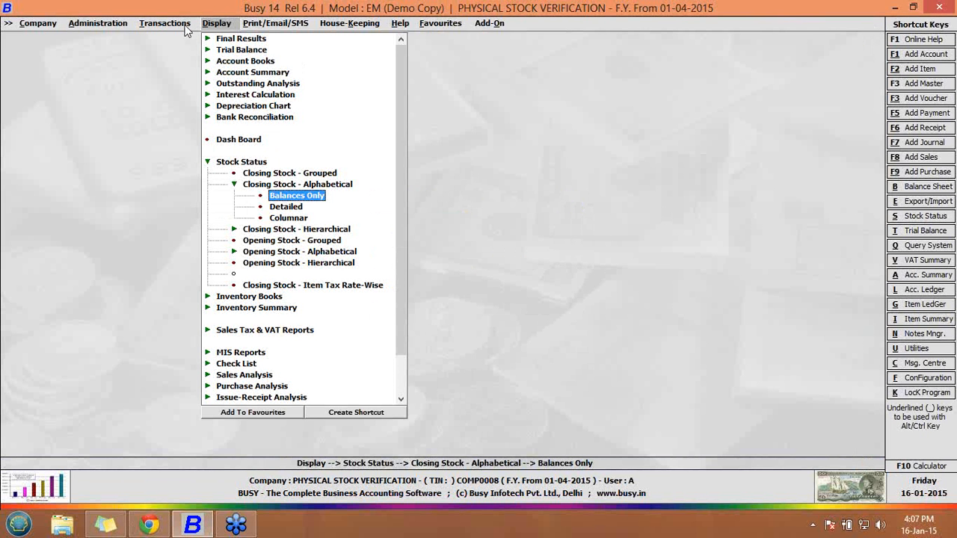
Step: Start physical stock voucher number 1 dated 01-04-2015 for material centre Main Store, with stock journal voucher series Main
click(185, 24)
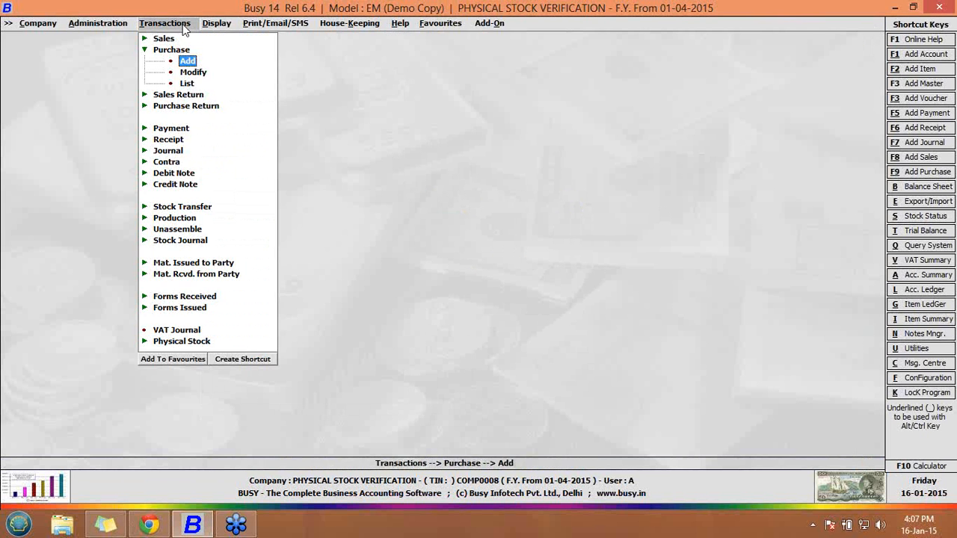
click(202, 344)
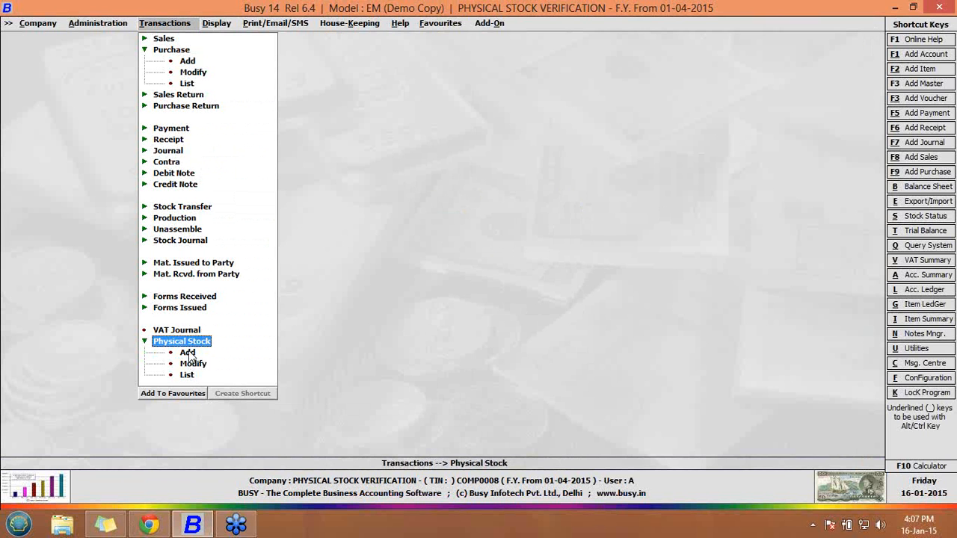
click(188, 352)
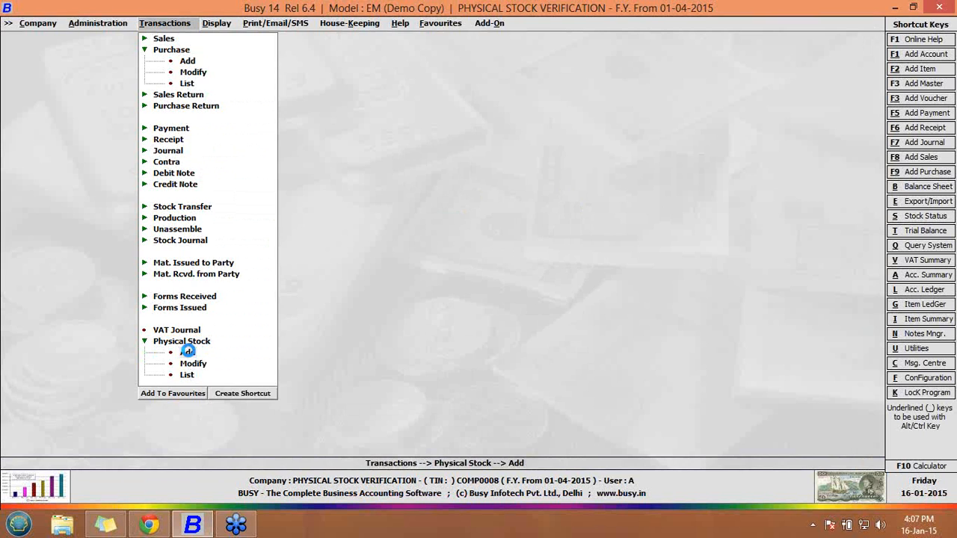
double_click(187, 352)
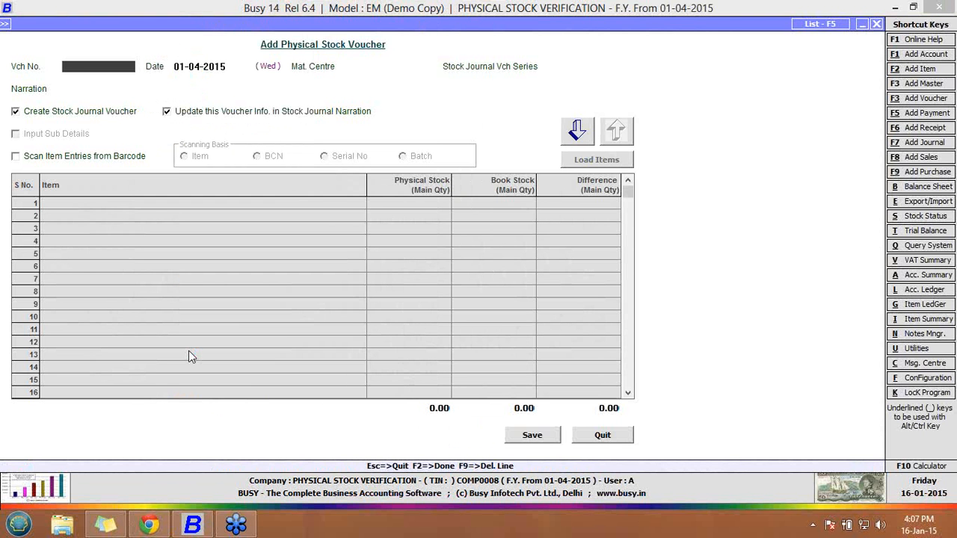
key(Return)
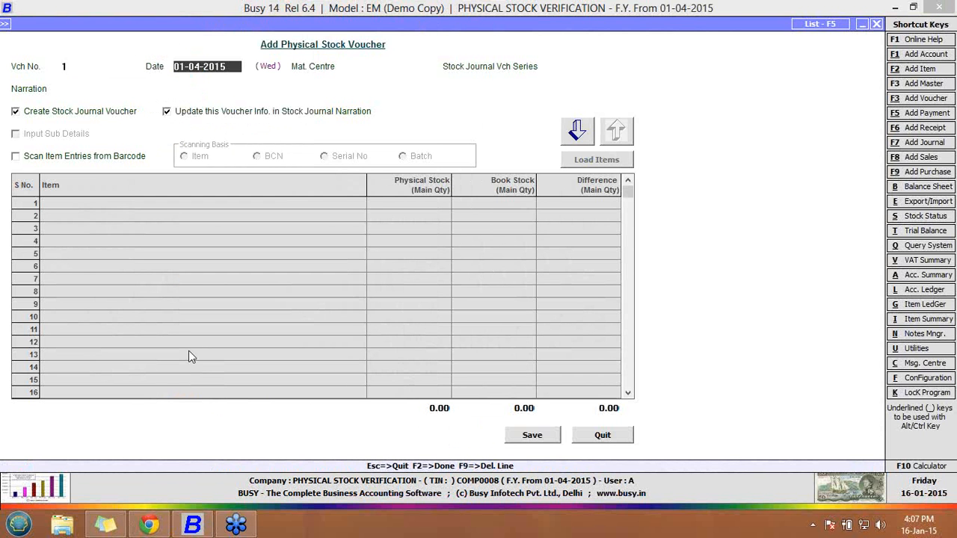
key(Return)
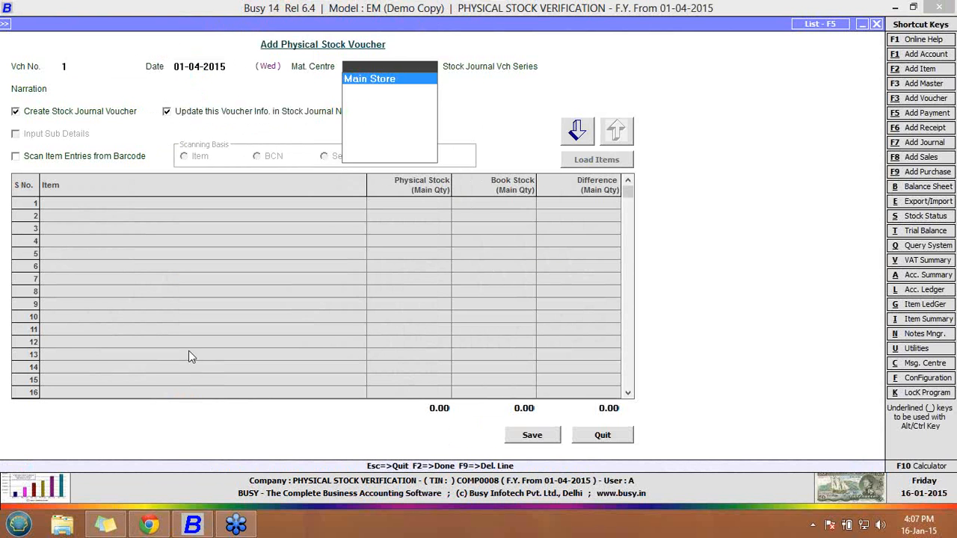
key(Return)
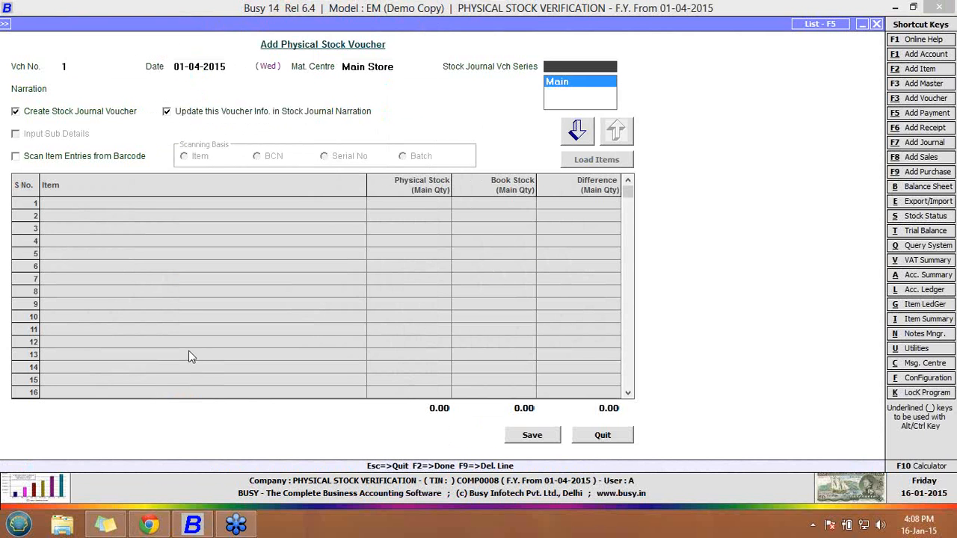
key(Return)
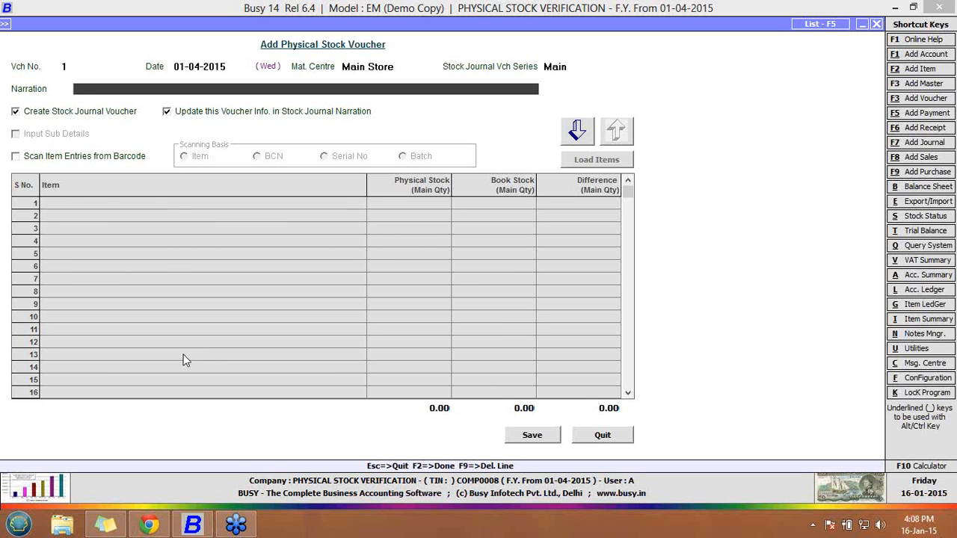
Step: Turn off creating a stock journal voucher and updating the voucher info in the stock journal narration
click(79, 112)
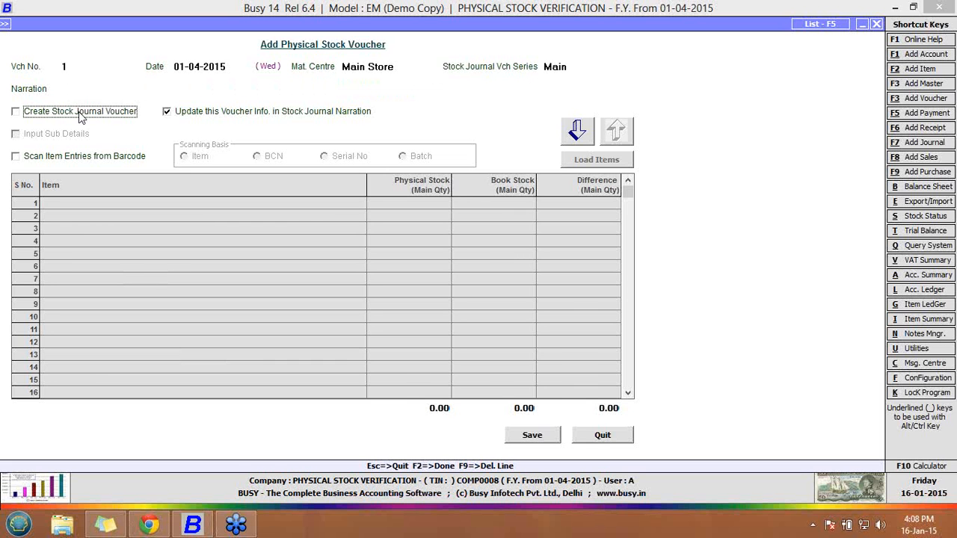
click(86, 89)
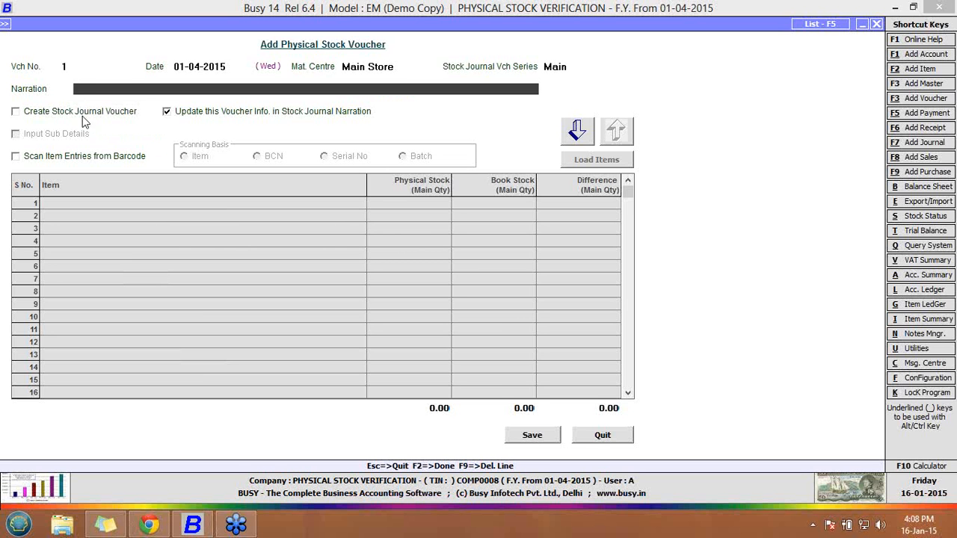
click(195, 115)
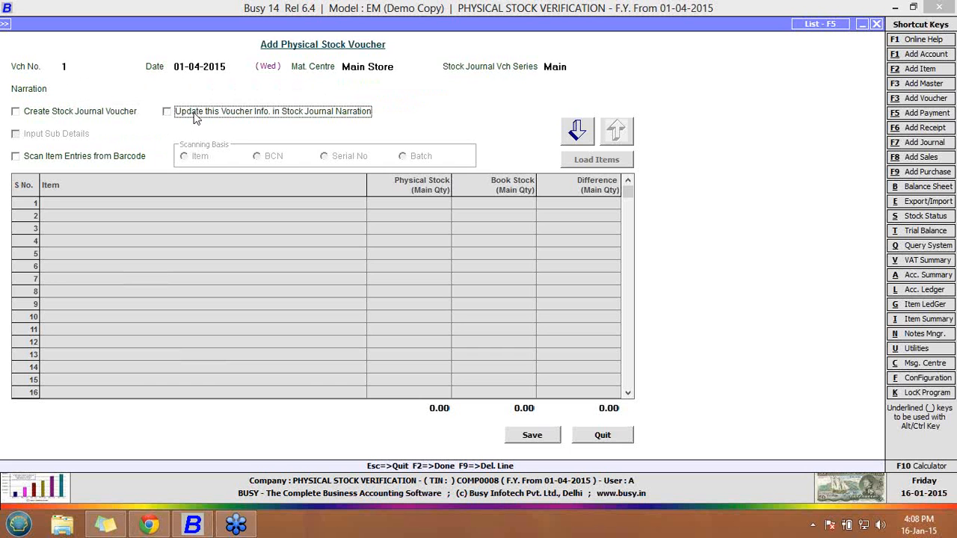
Step: Enter ITEM A with a physical stock of 18 in the physical stock voucher, save it, and quit voucher entry
click(568, 136)
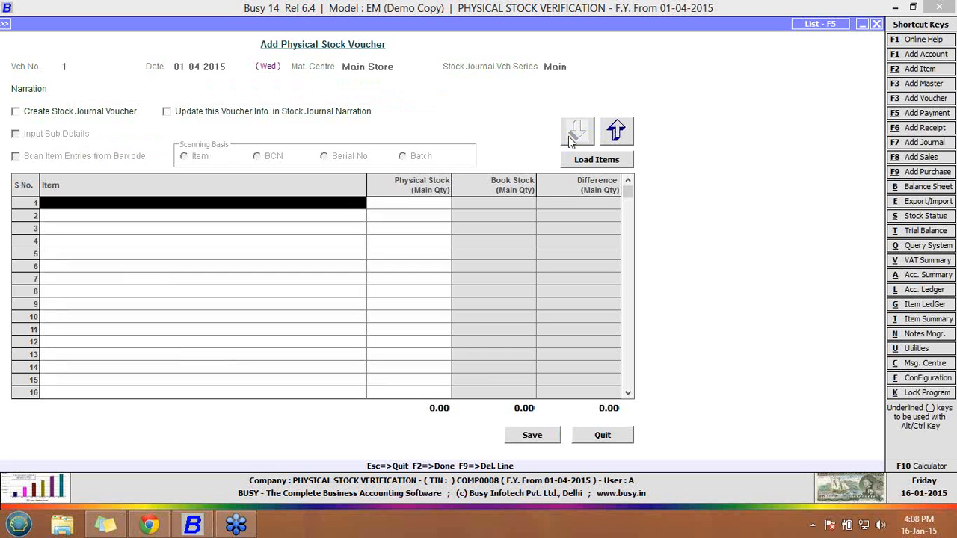
key(Return)
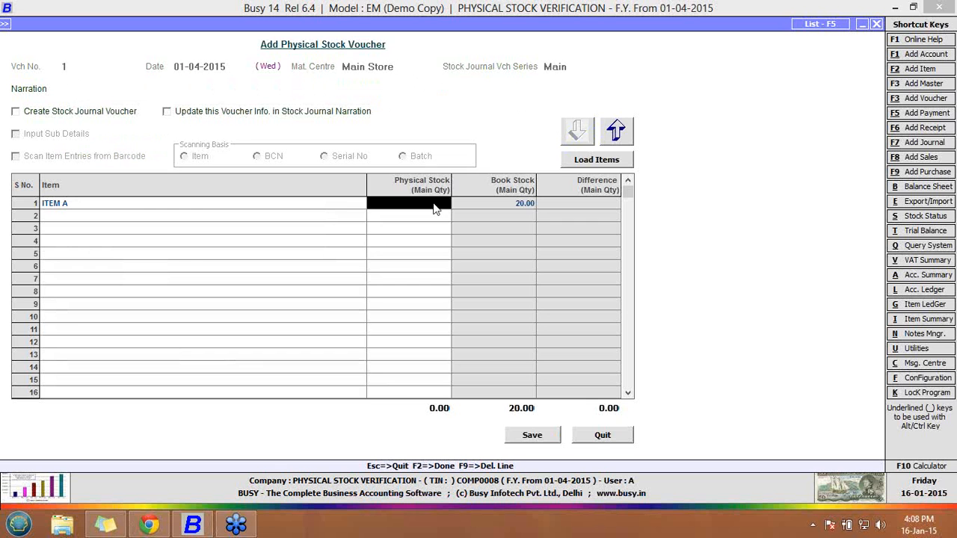
text(18)
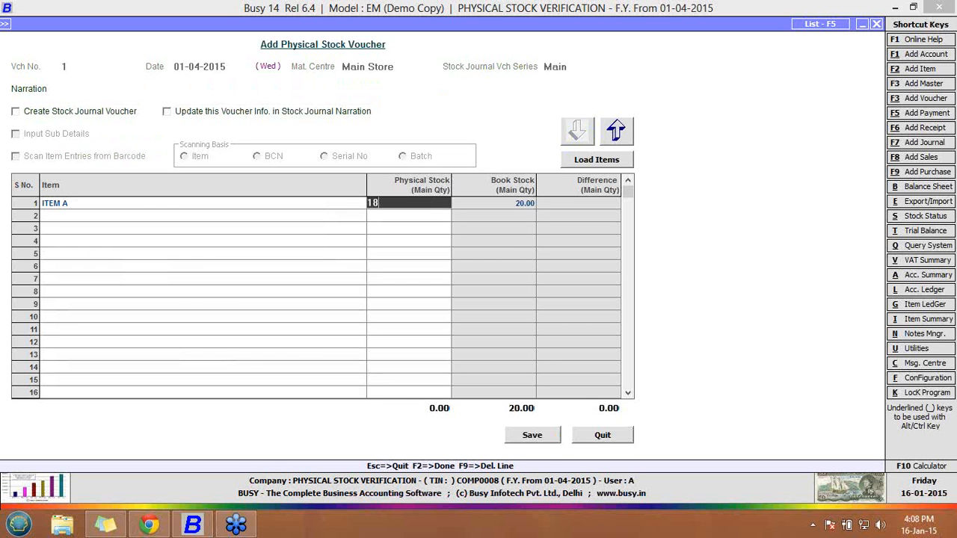
key(Return)
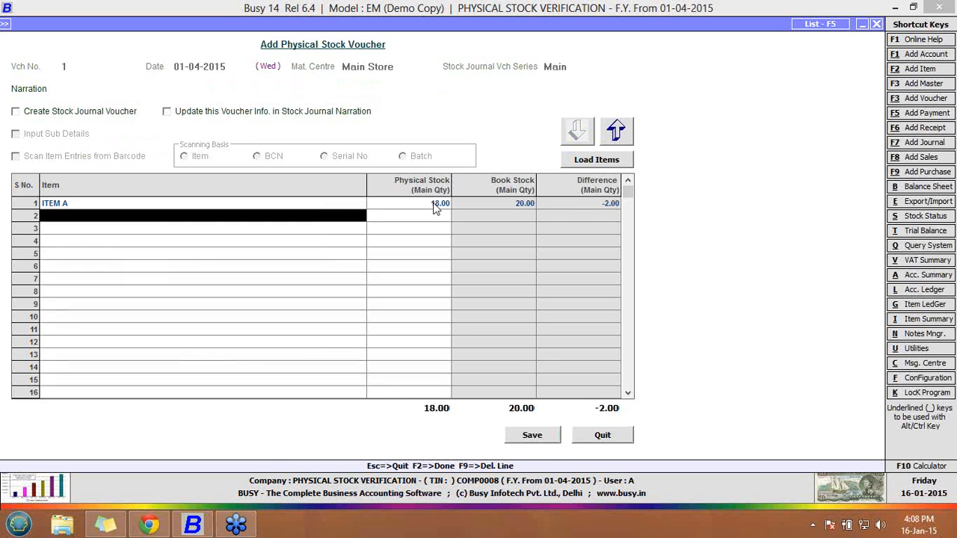
click(546, 437)
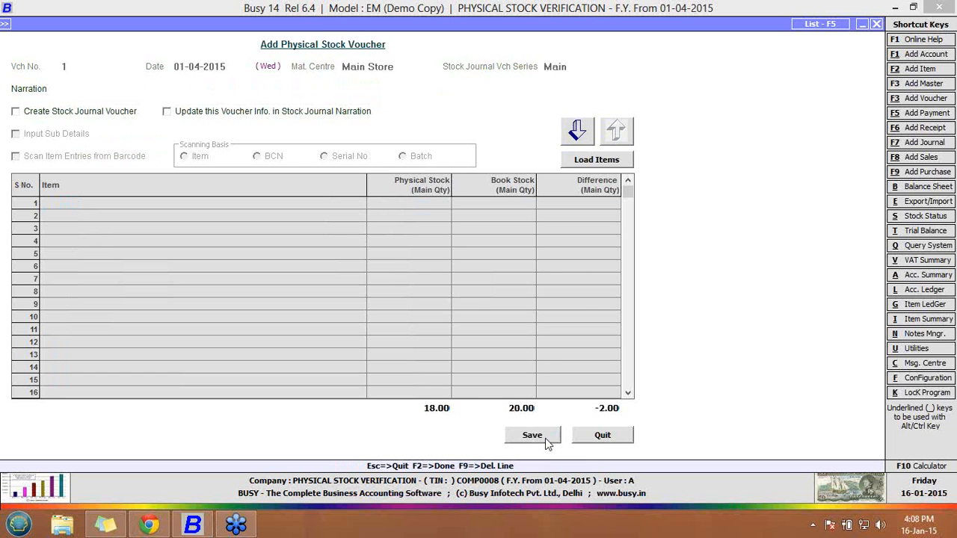
click(591, 440)
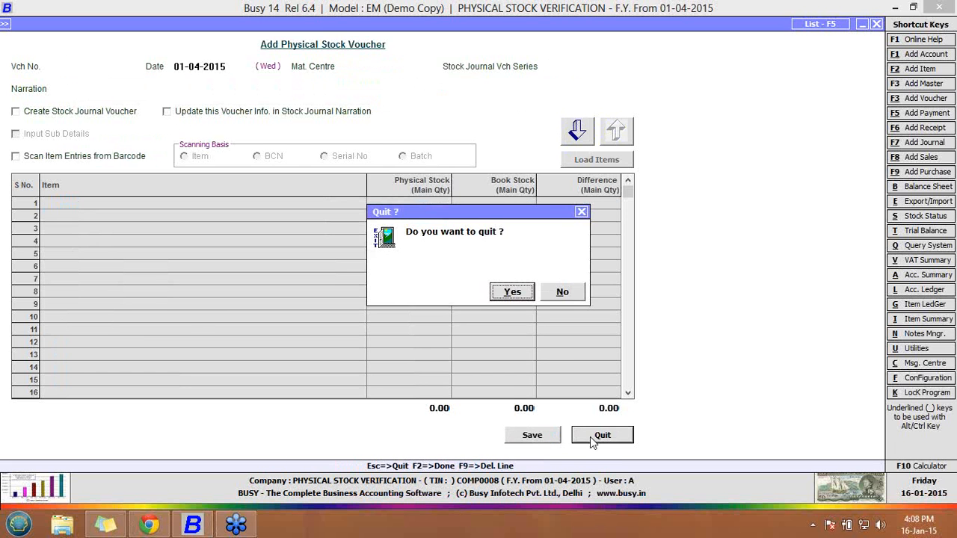
click(513, 291)
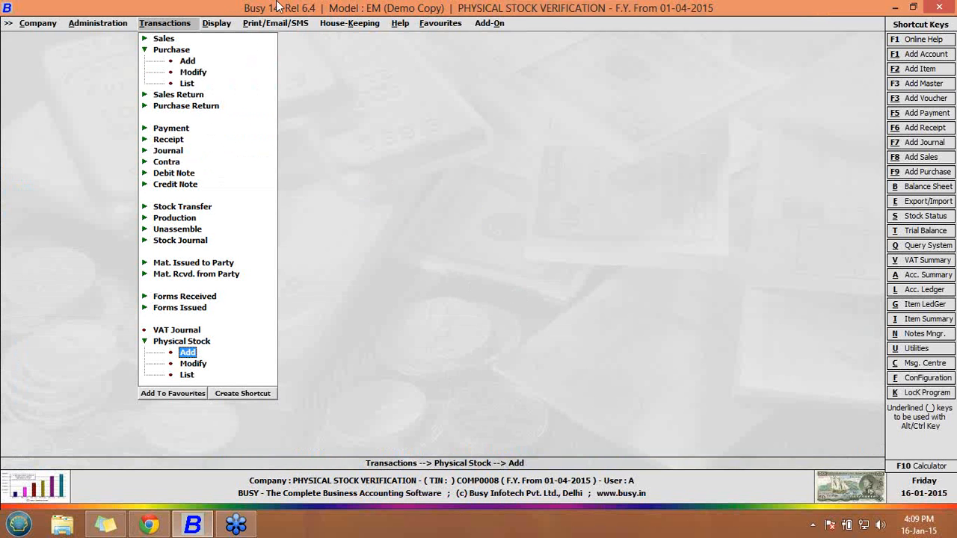
Step: Check for a stock journal voucher in series Main through the stock journal modification form, and leave it
click(197, 245)
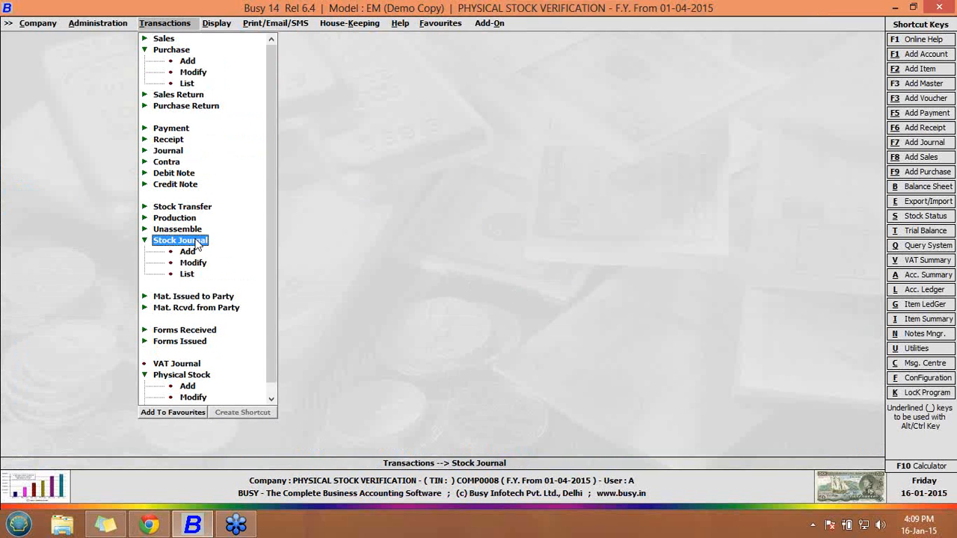
click(193, 263)
key(Return)
key(Return)
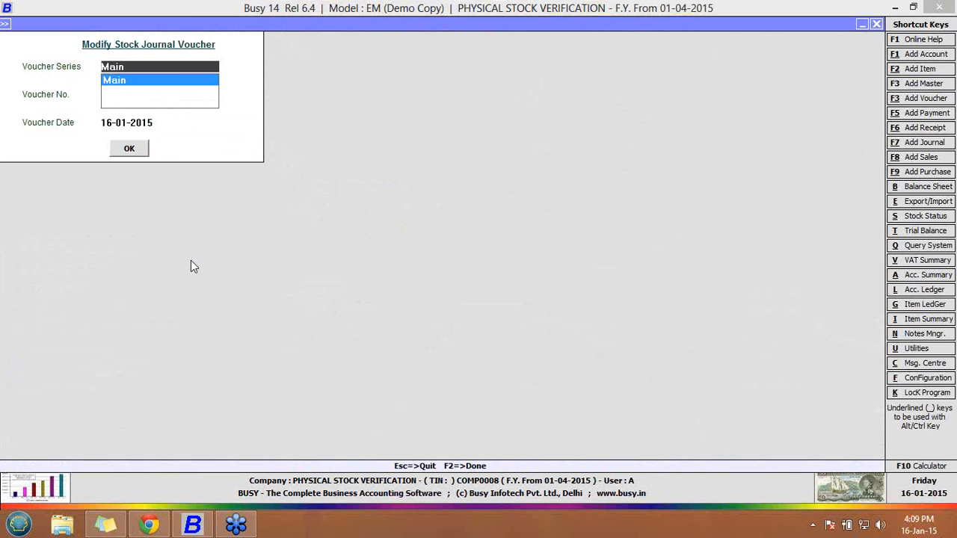
key(Escape)
key(Escape)
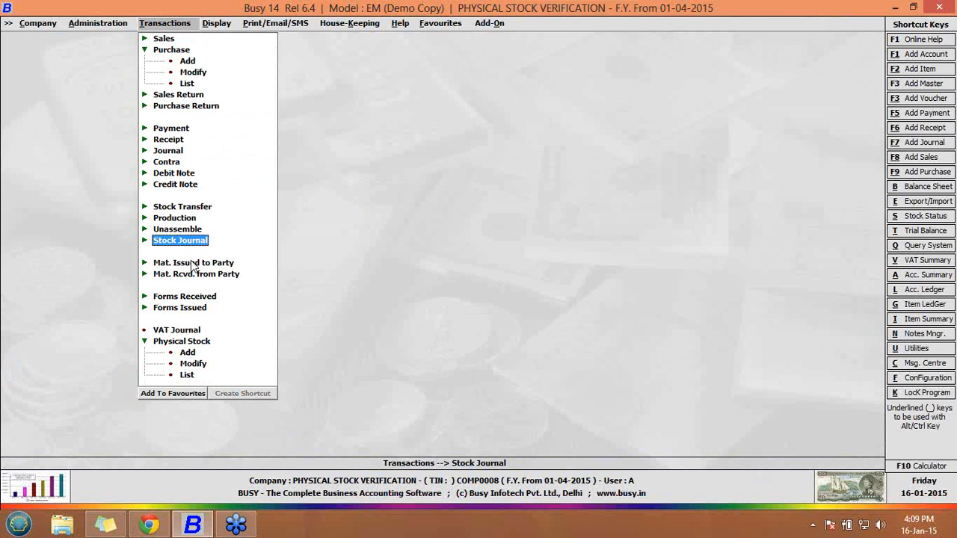
Step: Open physical stock voucher number 1 dated 01-04-2015 for modification
key(Down)
key(Down)
key(Down)
key(Down)
key(Down)
key(Down)
key(Down)
key(Down)
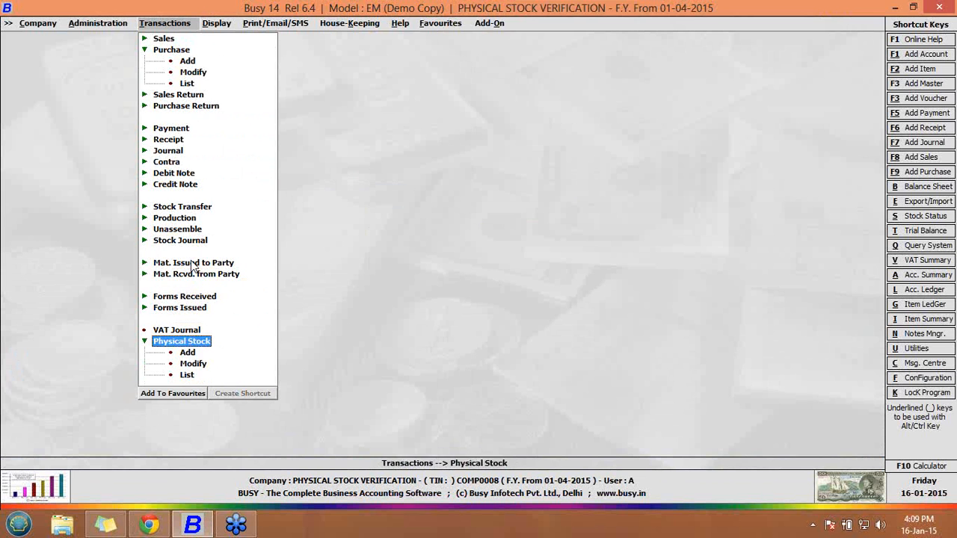
key(Return)
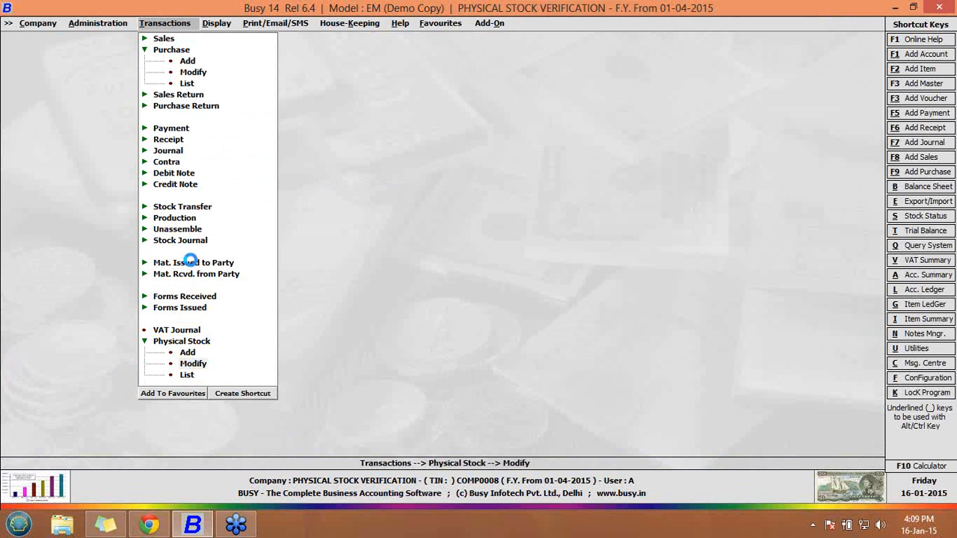
text(1)
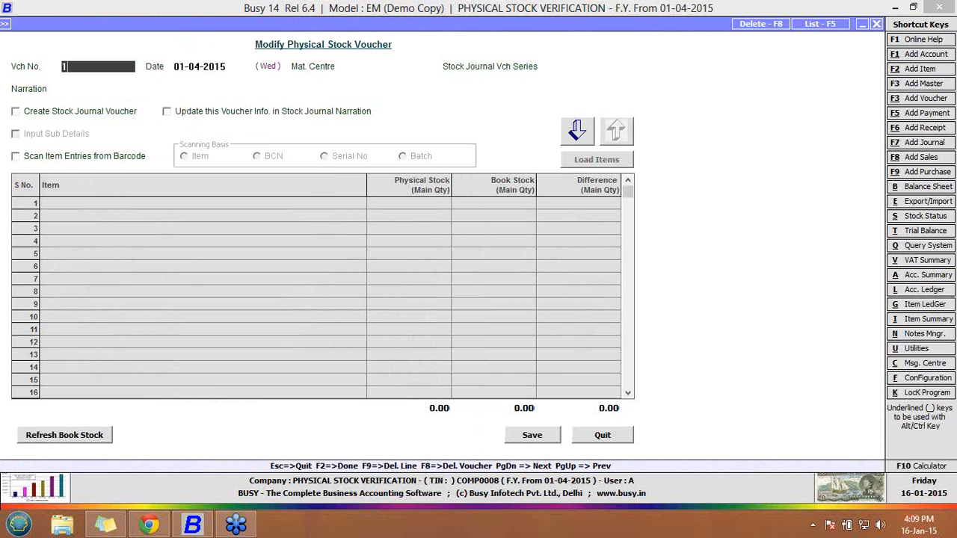
key(Return)
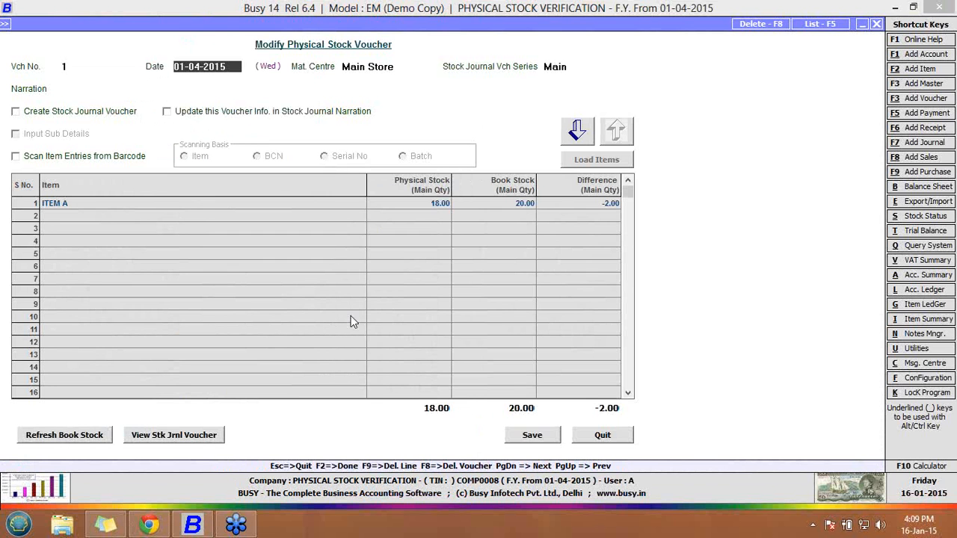
Step: Turn on creating a stock journal voucher and updating this voucher's info in the stock journal narration, and save the voucher
click(84, 115)
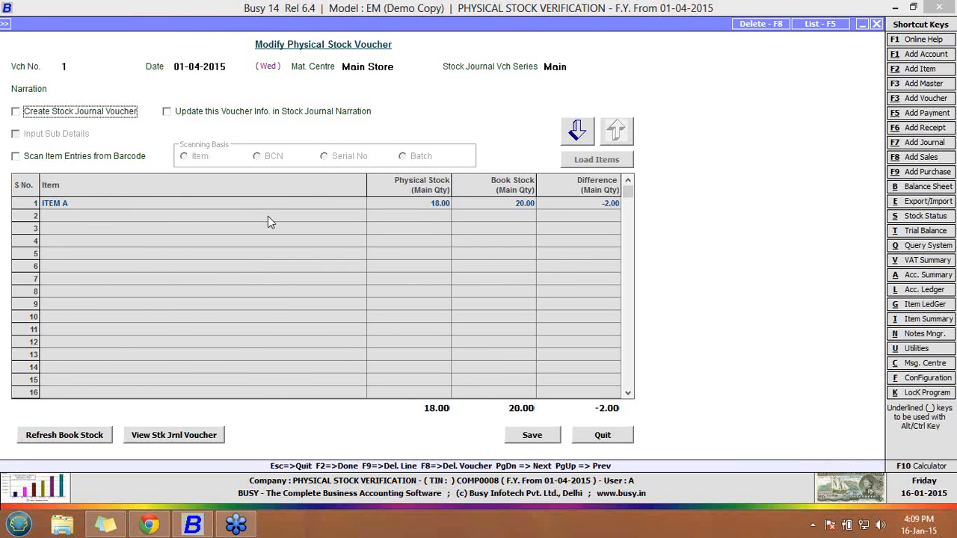
click(93, 114)
click(210, 113)
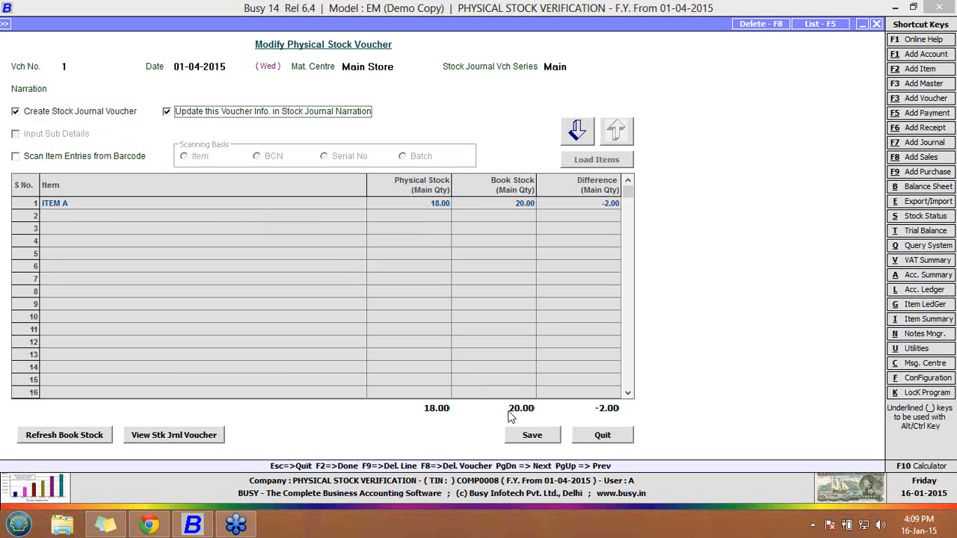
click(528, 438)
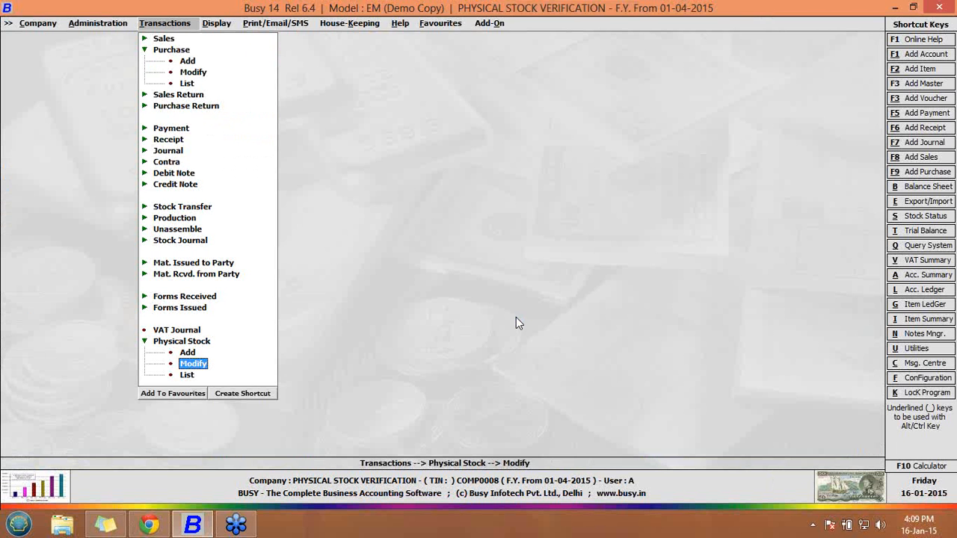
Step: Open the stock journal voucher of series Main dated 01-04-2015 for modification
click(196, 241)
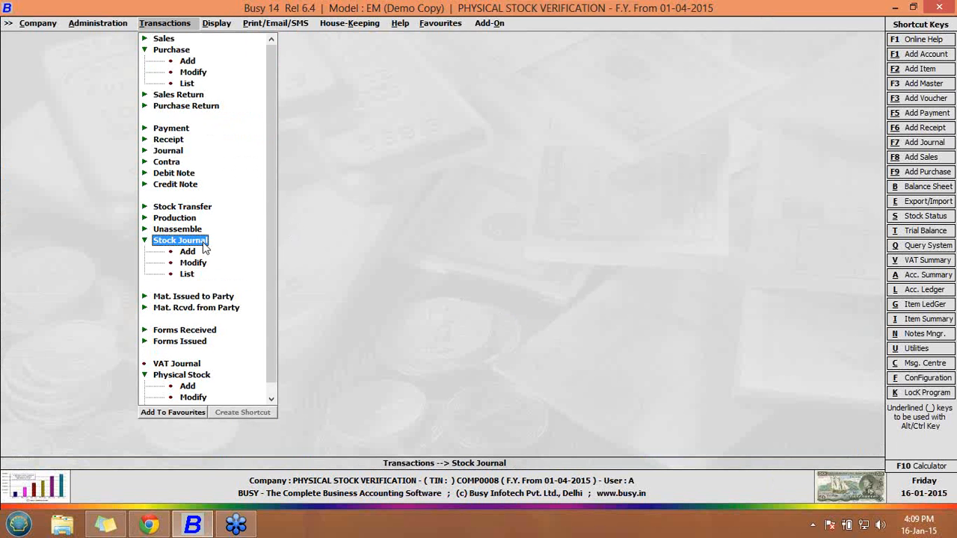
click(199, 263)
key(Return)
key(Return)
key(Return)
key(Return)
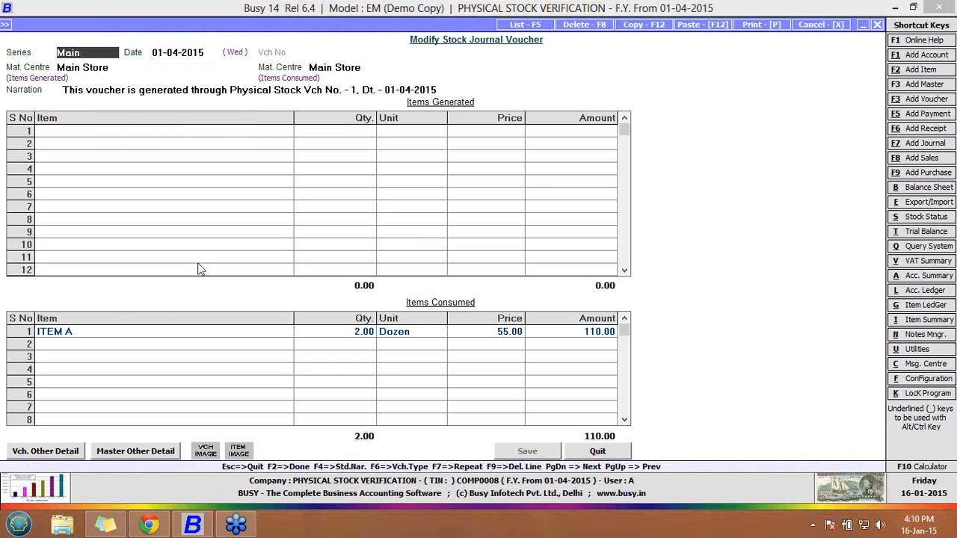
Step: Examine the stock journal voucher's narration and its consumed ITEM A line, and close the voucher without changes
drag(63, 88, 463, 112)
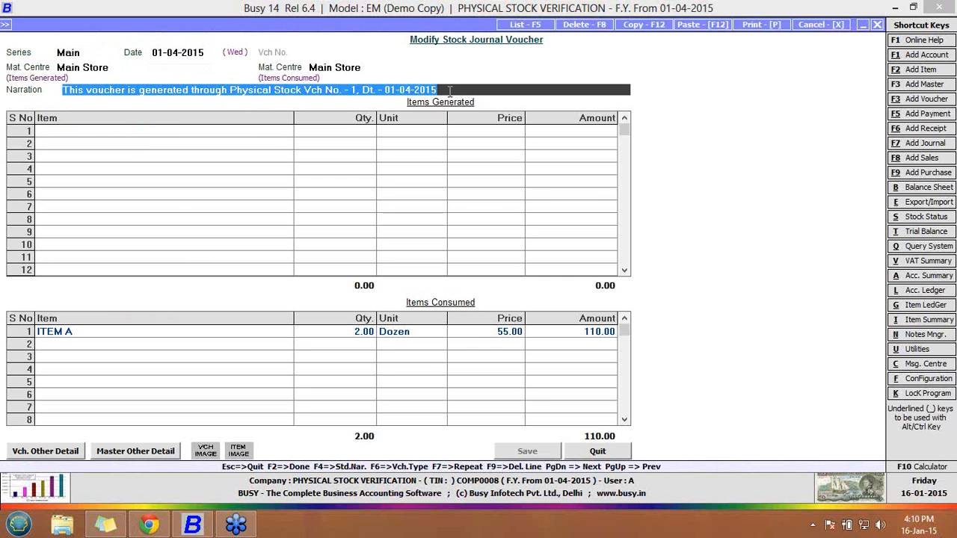
click(451, 91)
click(292, 336)
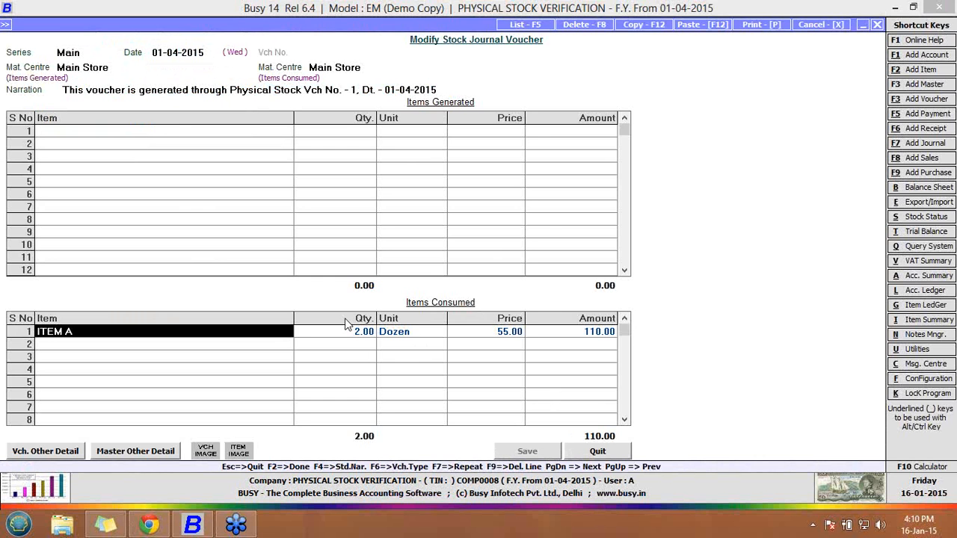
click(597, 452)
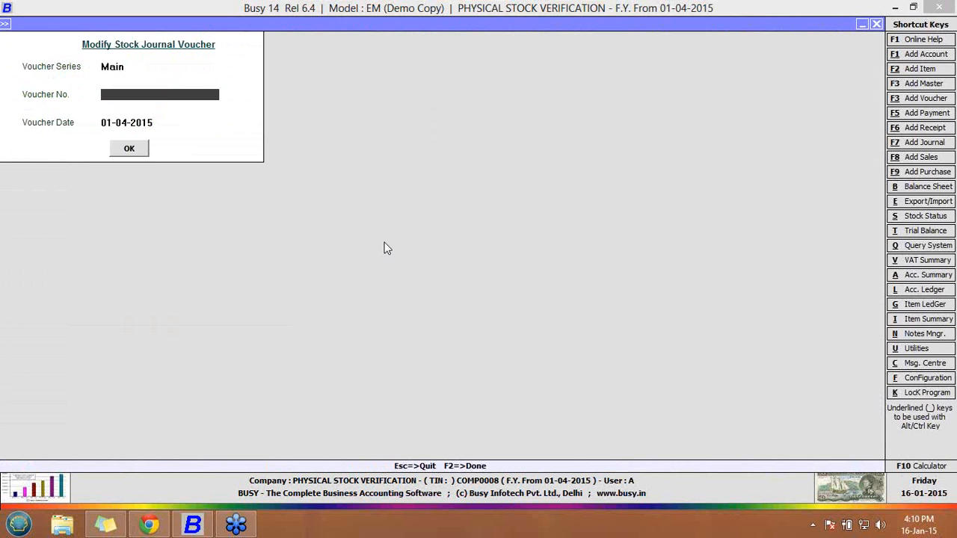
click(875, 25)
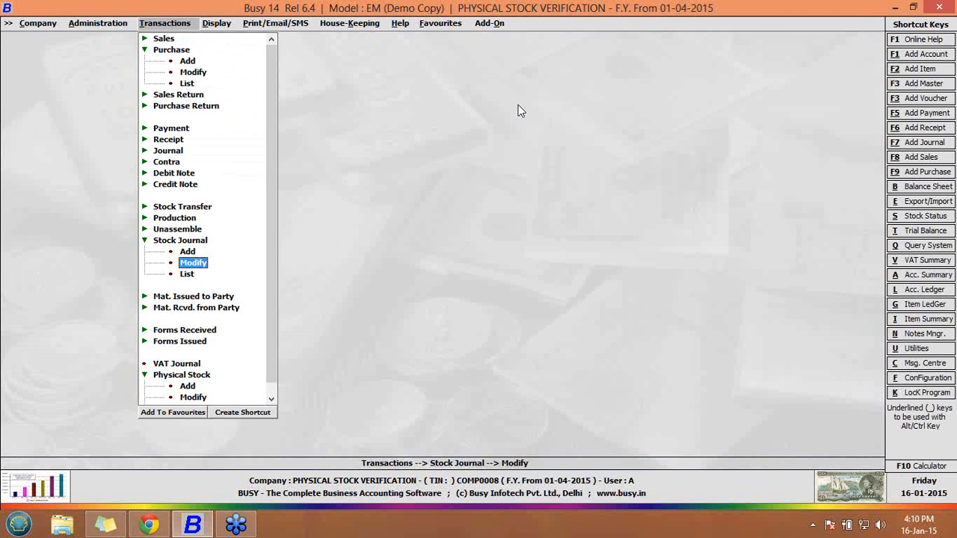
Step: Generate the alphabetical closing stock report with balances only for all items in Main Store as on 01-04-2015
click(222, 22)
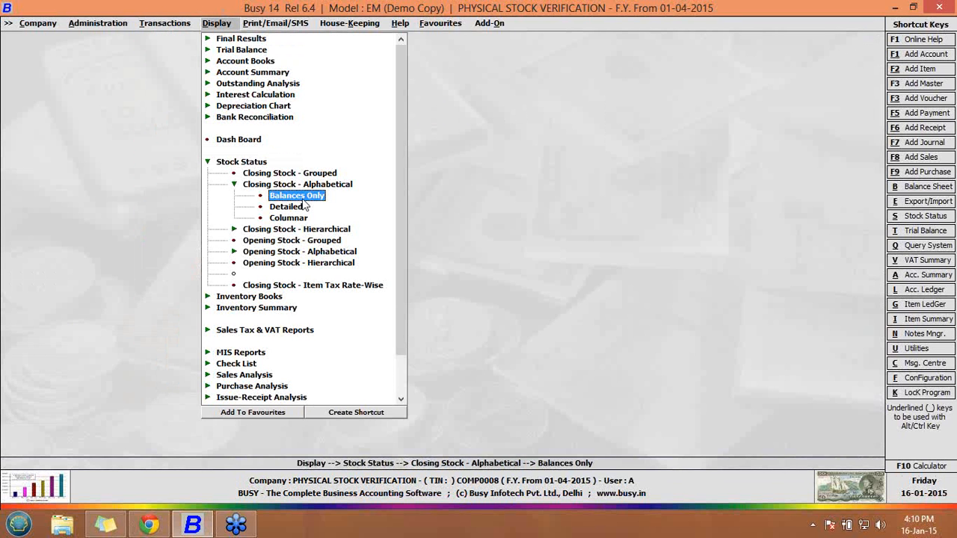
click(303, 198)
key(Return)
key(Return)
key(Return)
key(Return)
key(Return)
key(Return)
key(Return)
key(Return)
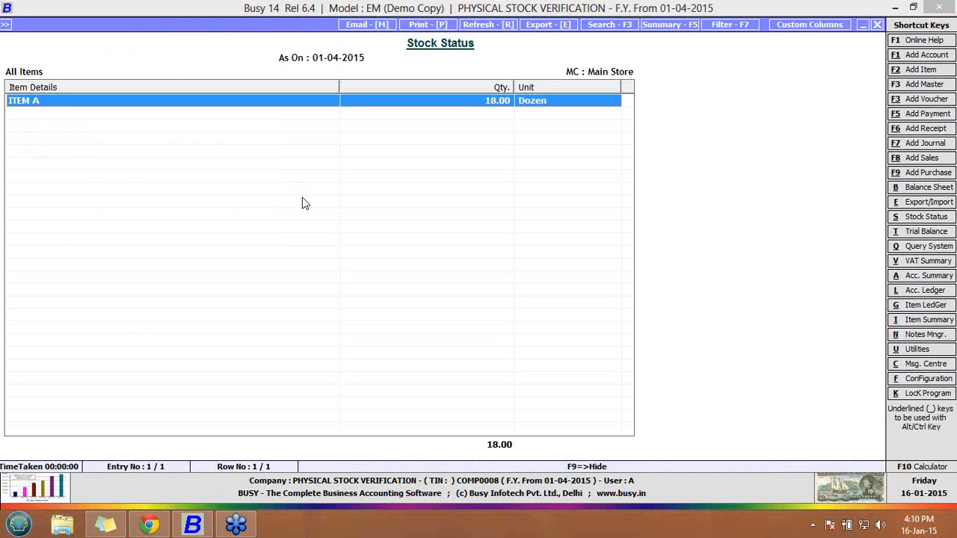
Step: Inspect the stock journal entry in ITEM A's material centre ledger, and close the stock reports
key(Return)
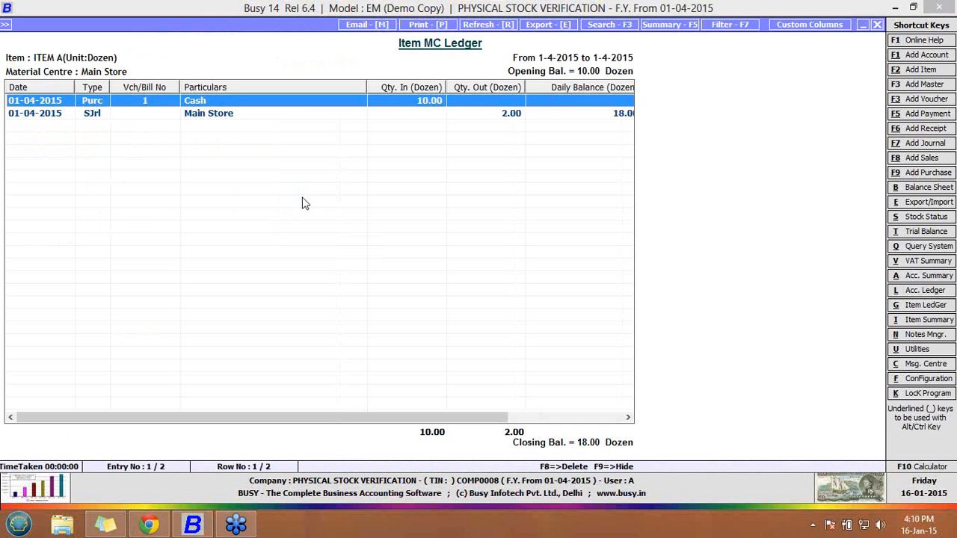
key(Down)
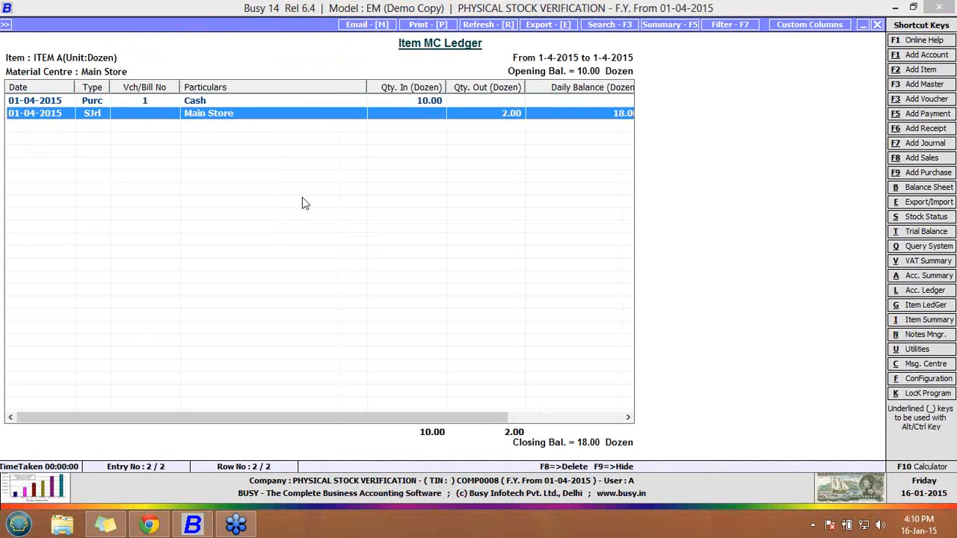
key(Escape)
key(Escape)
key(Escape)
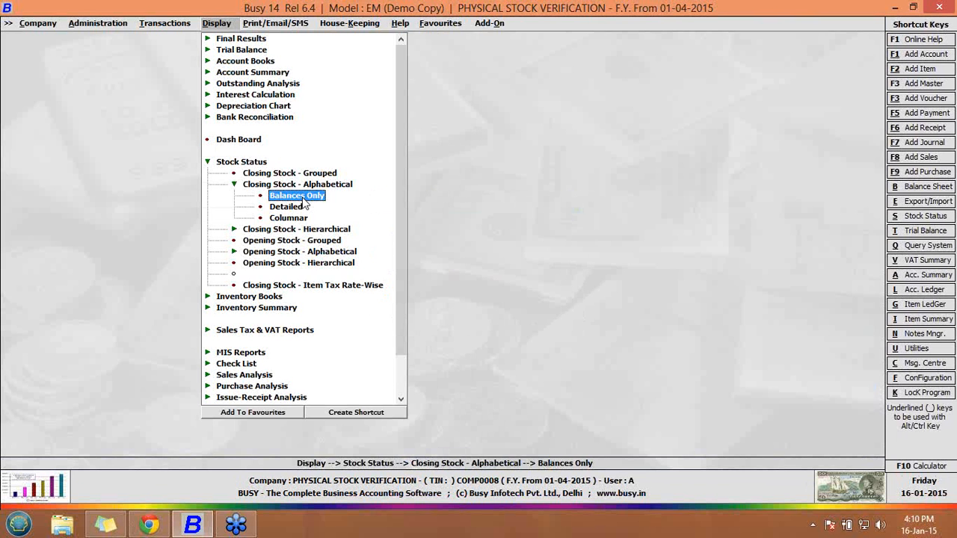
Step: Reopen physical stock voucher number 1 dated 01-04-2015 for modification
key(Left)
key(Down)
key(Down)
key(Down)
key(Down)
key(Down)
key(Down)
key(Down)
key(Down)
key(Down)
key(Return)
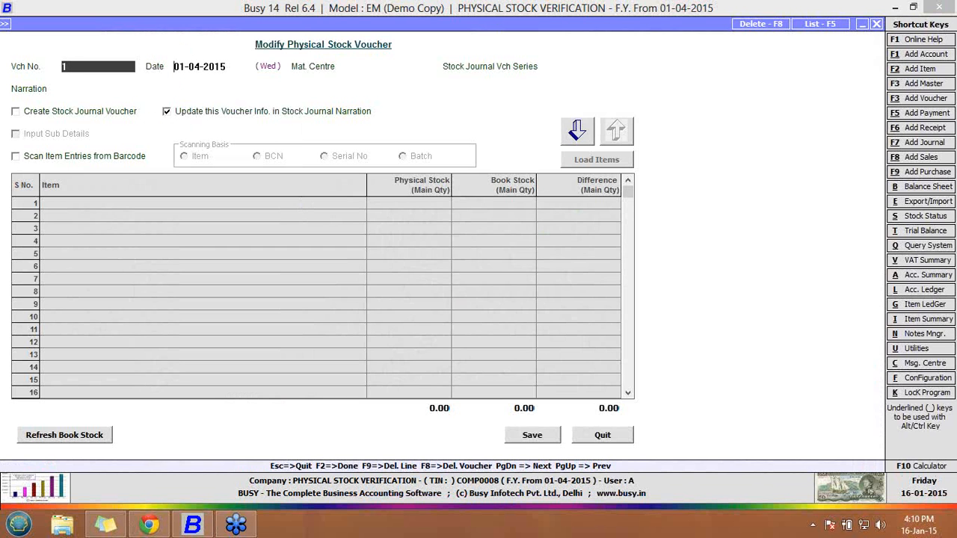
key(Return)
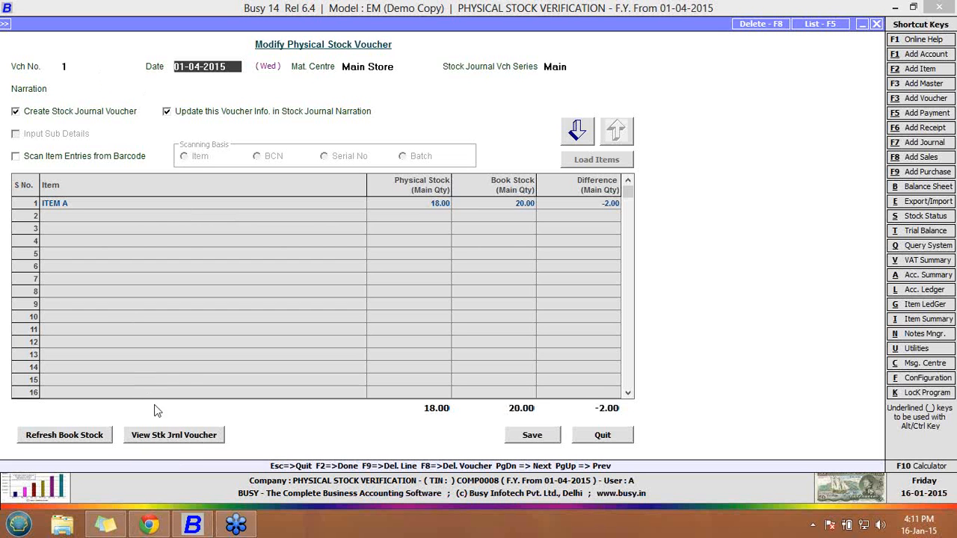
Step: View the stock journal voucher linked to the physical stock voucher, and refresh the voucher's book stock
click(174, 440)
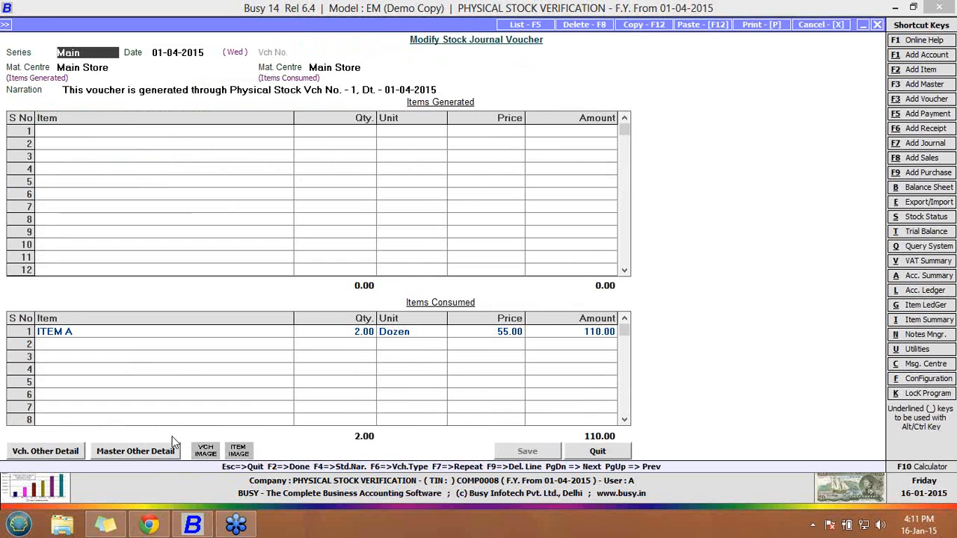
click(598, 454)
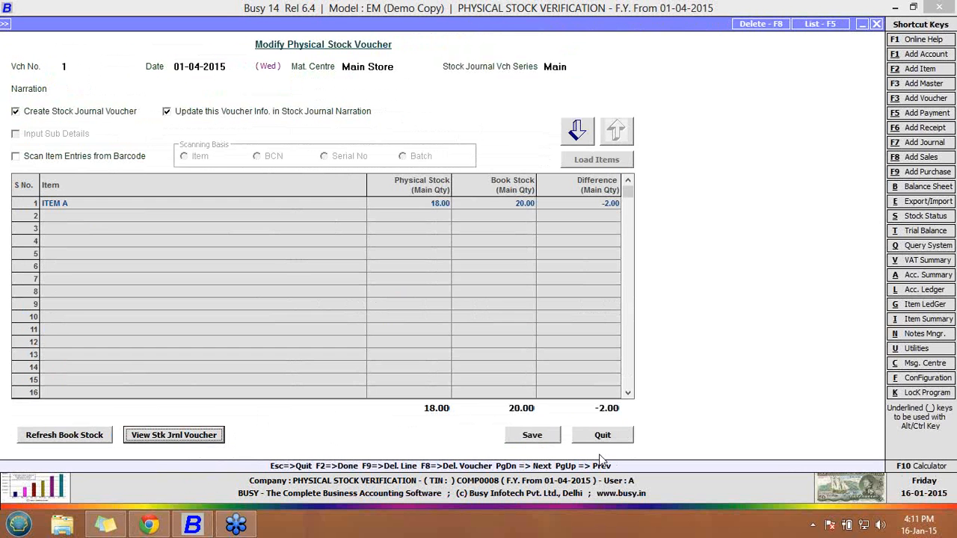
click(90, 439)
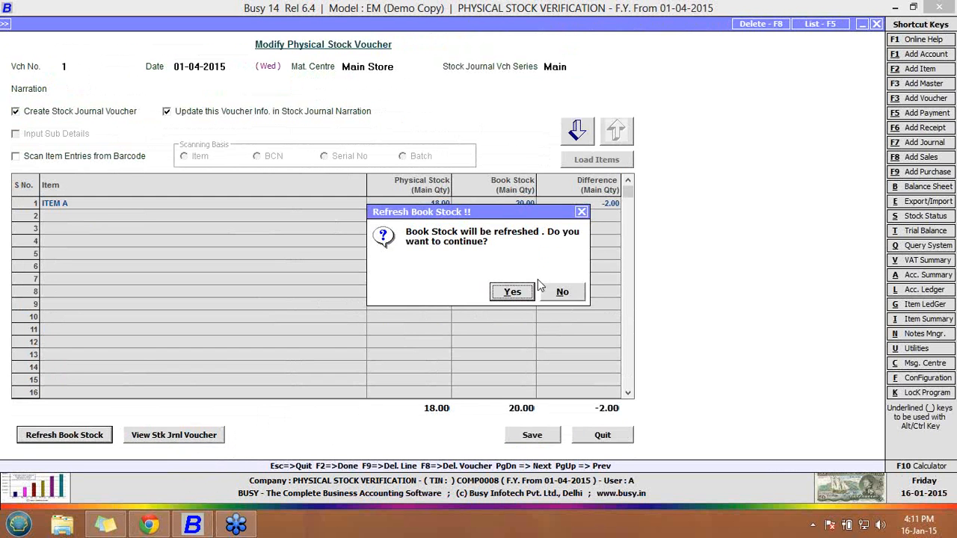
click(511, 294)
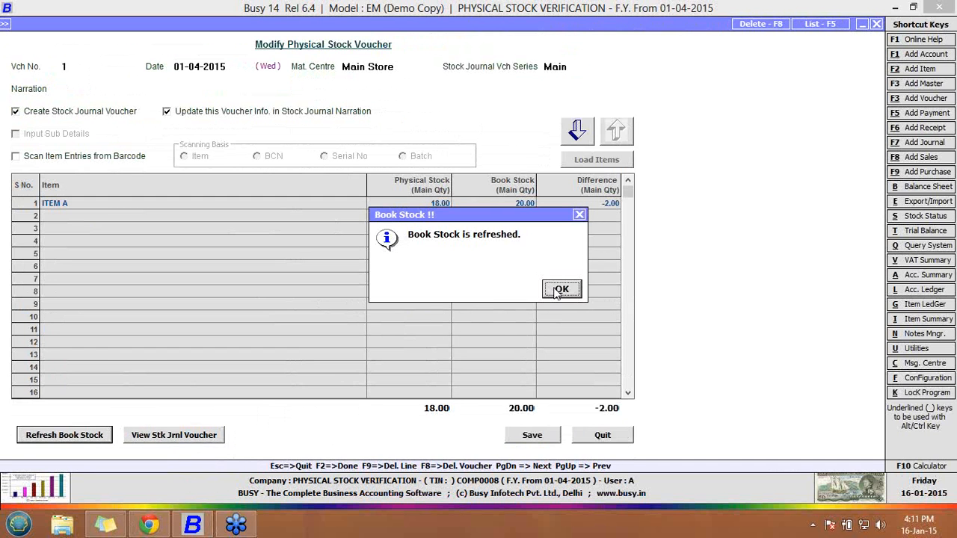
click(560, 290)
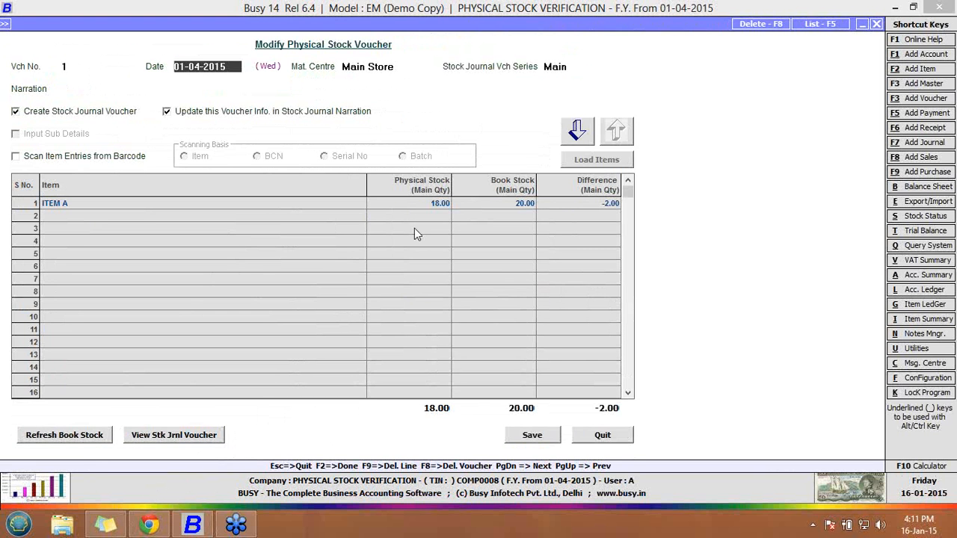
Step: Replace the physical stock voucher's existing items by loading ITEM A from the list of all items, and quit without saving
click(585, 135)
click(594, 160)
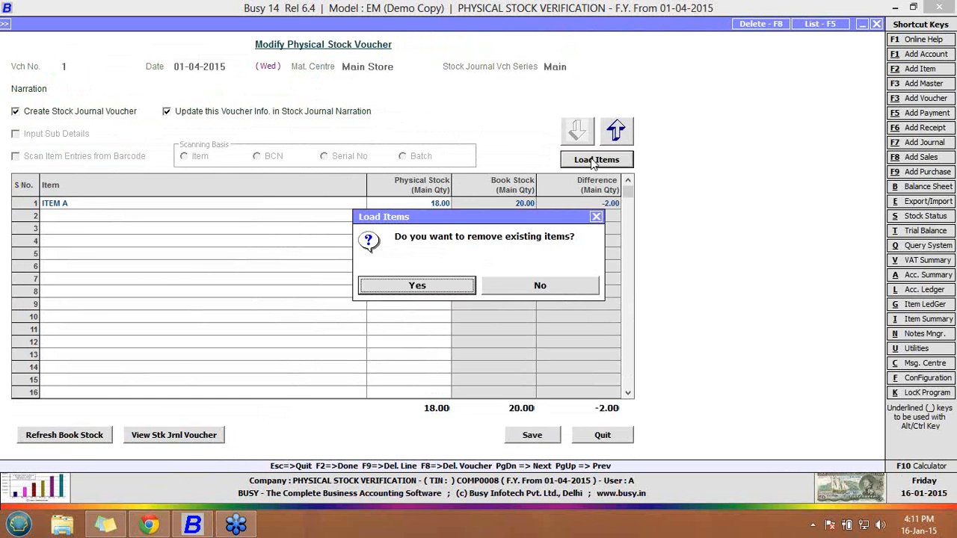
click(452, 289)
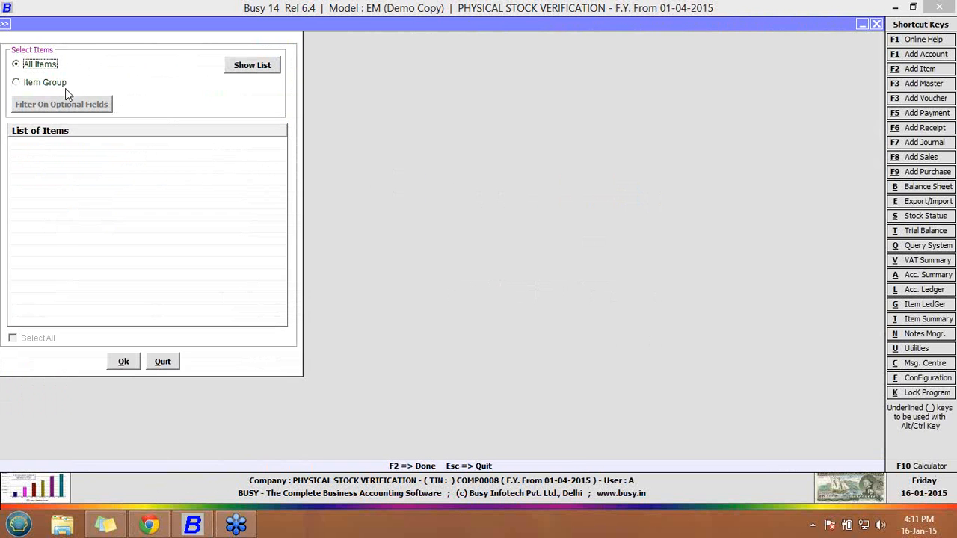
click(261, 65)
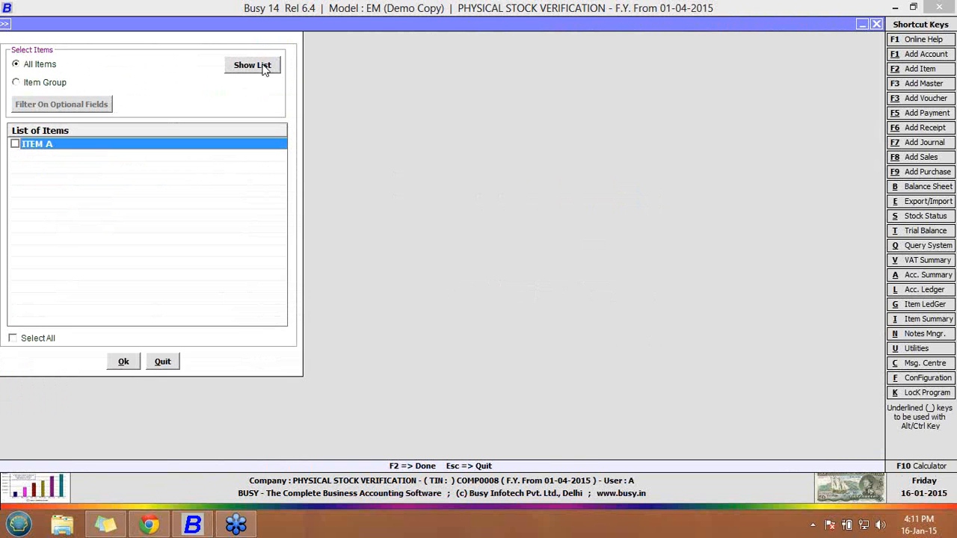
click(17, 145)
click(124, 362)
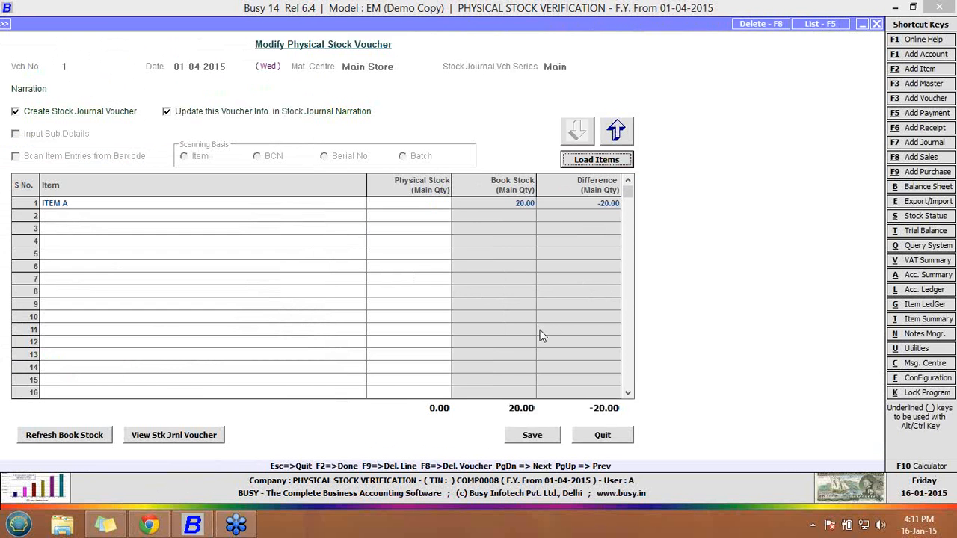
click(602, 435)
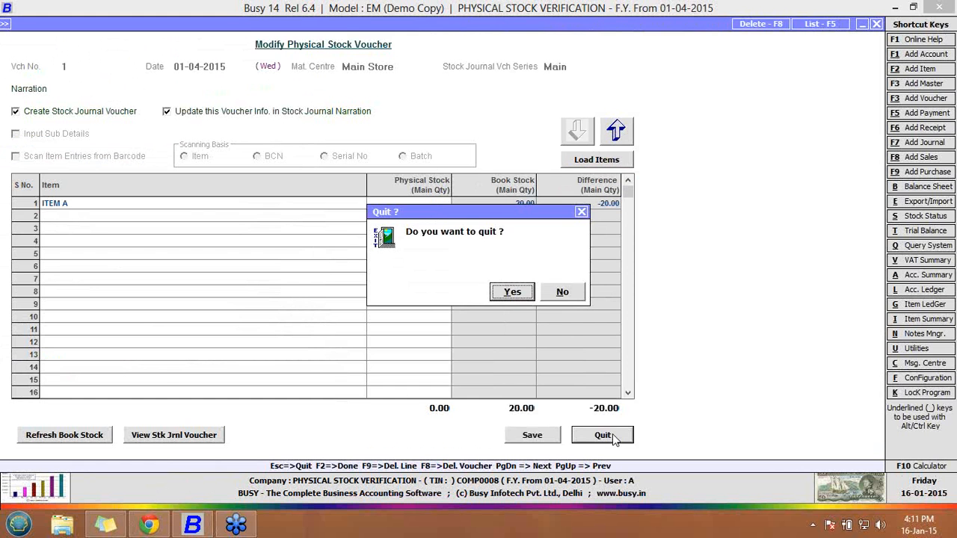
click(505, 295)
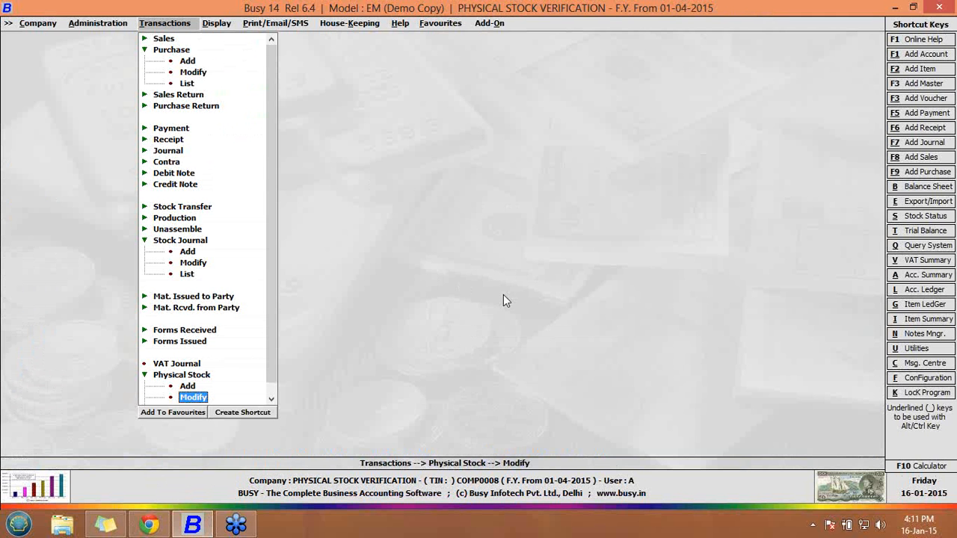
Step: Enable Batch-wise Details in the inventory features with the default batch options, and save the configuration
click(101, 23)
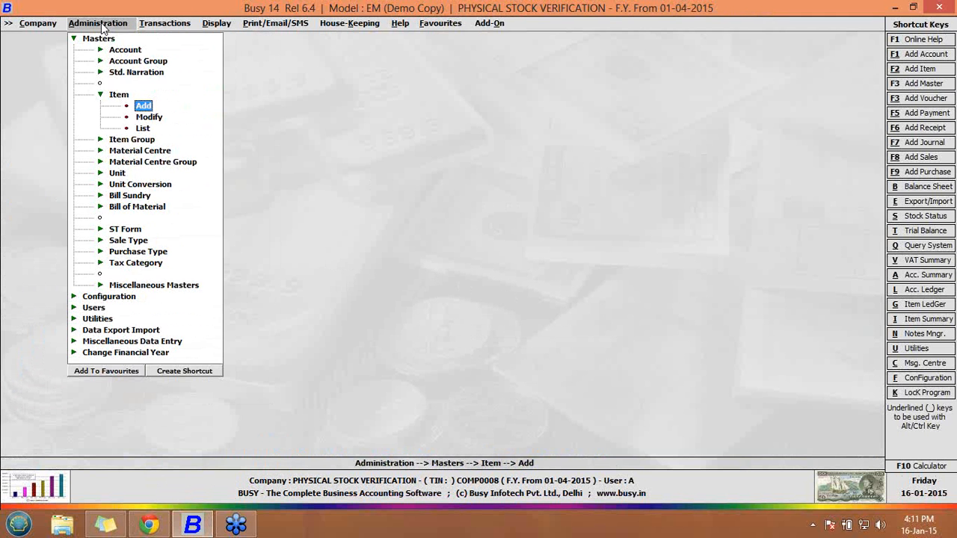
click(73, 38)
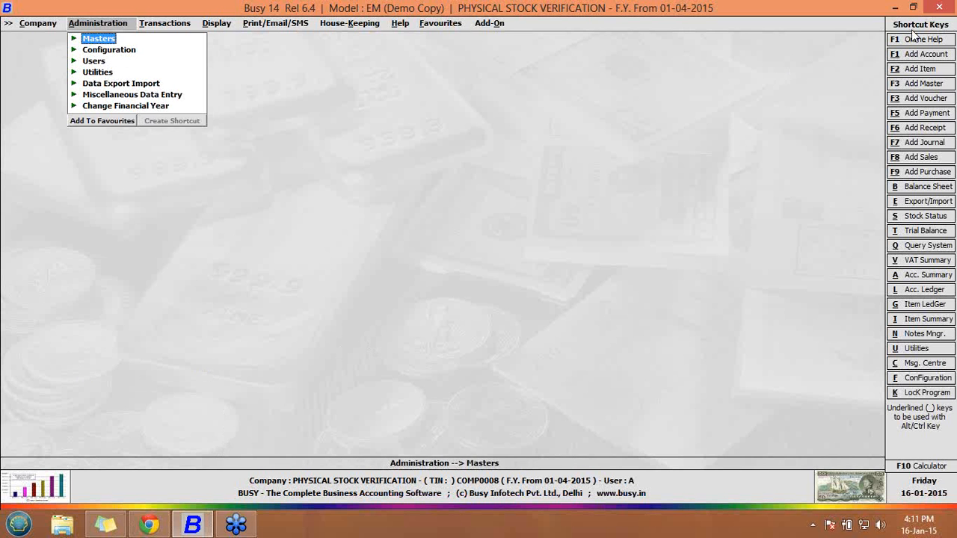
click(938, 30)
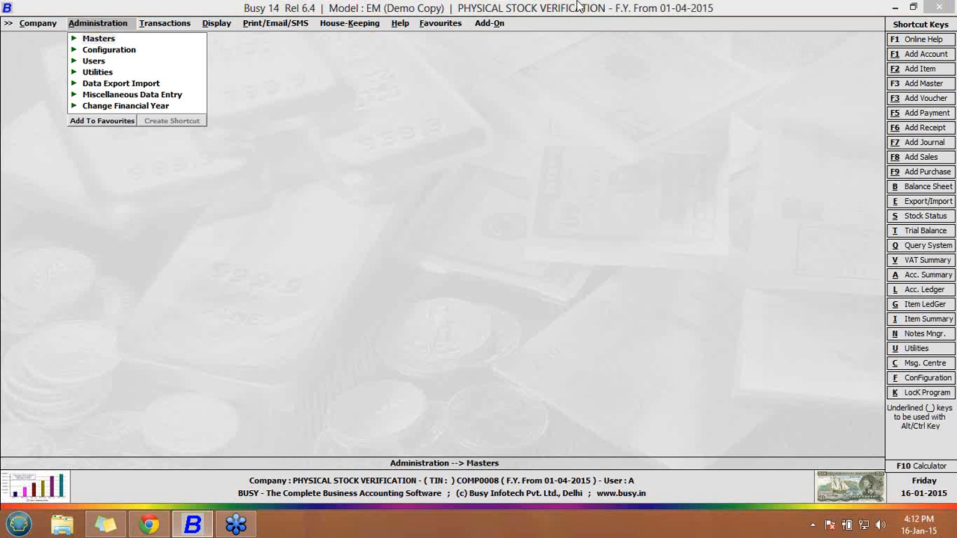
click(135, 50)
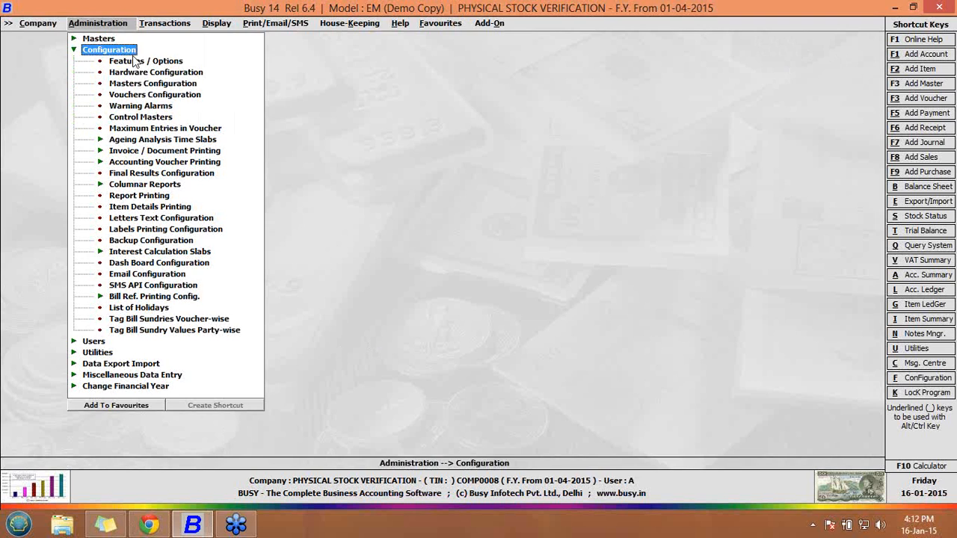
click(136, 62)
click(118, 165)
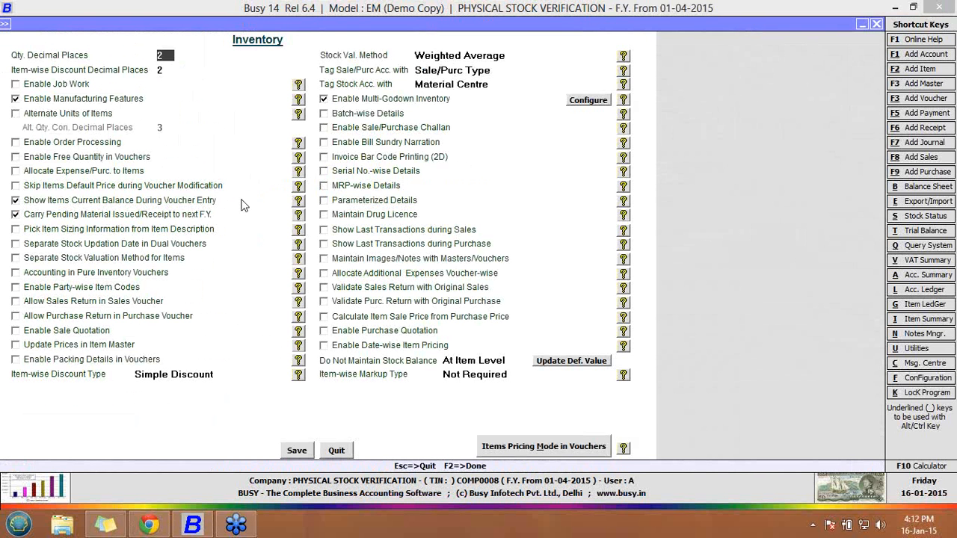
click(348, 117)
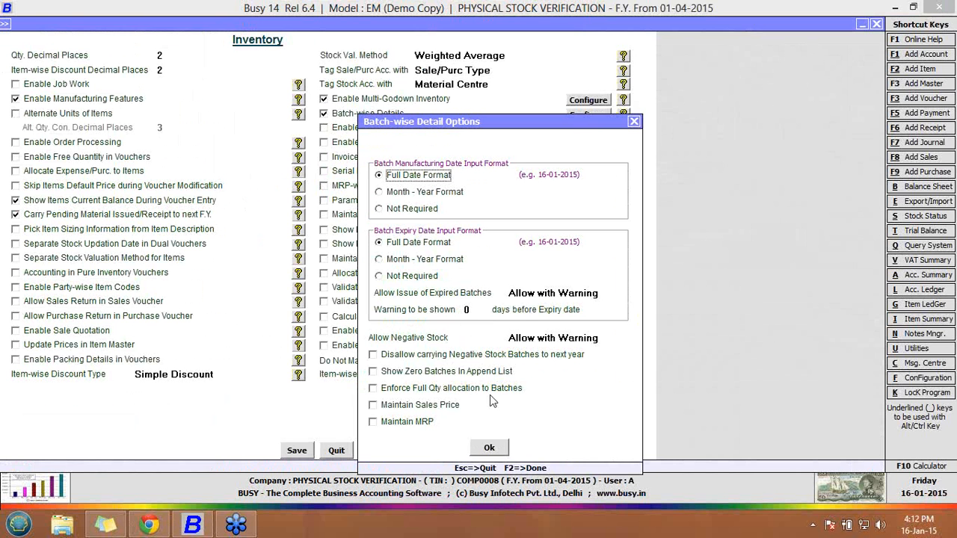
click(489, 447)
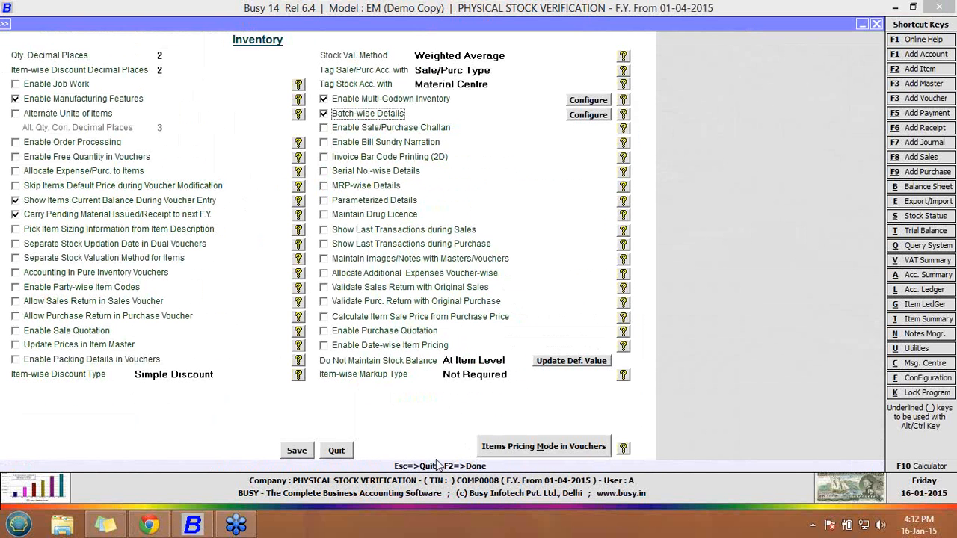
click(299, 450)
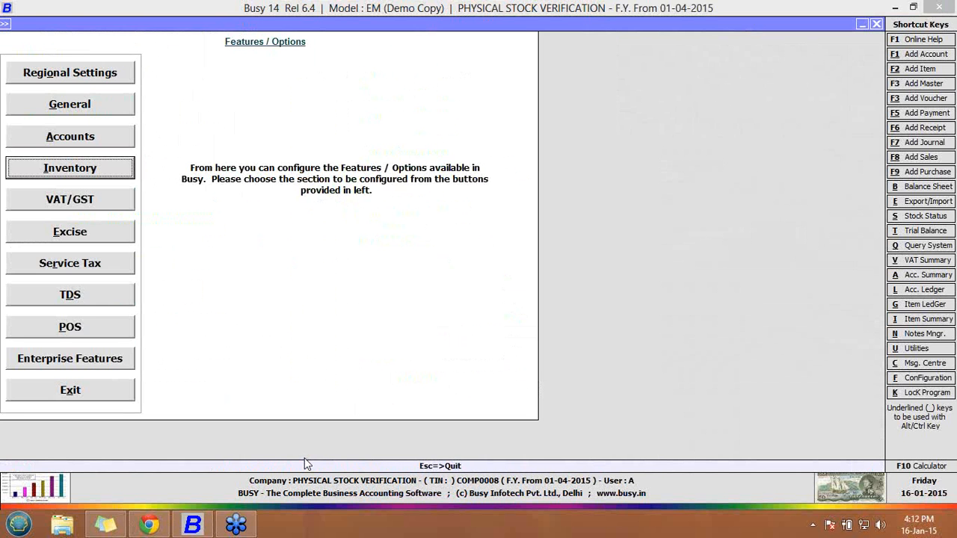
click(129, 398)
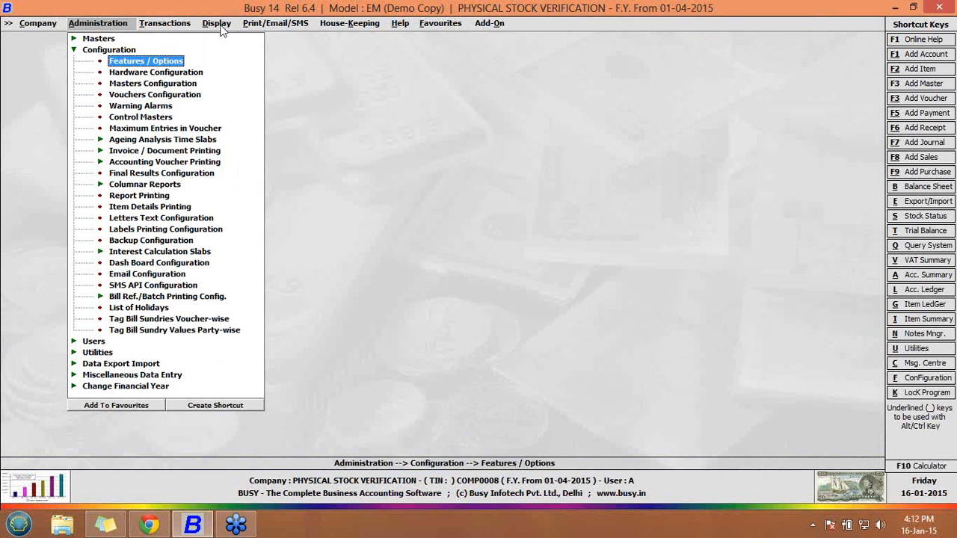
Step: Delete physical stock voucher number 1 dated 01-04-2015, and close the voucher form
click(179, 24)
click(198, 308)
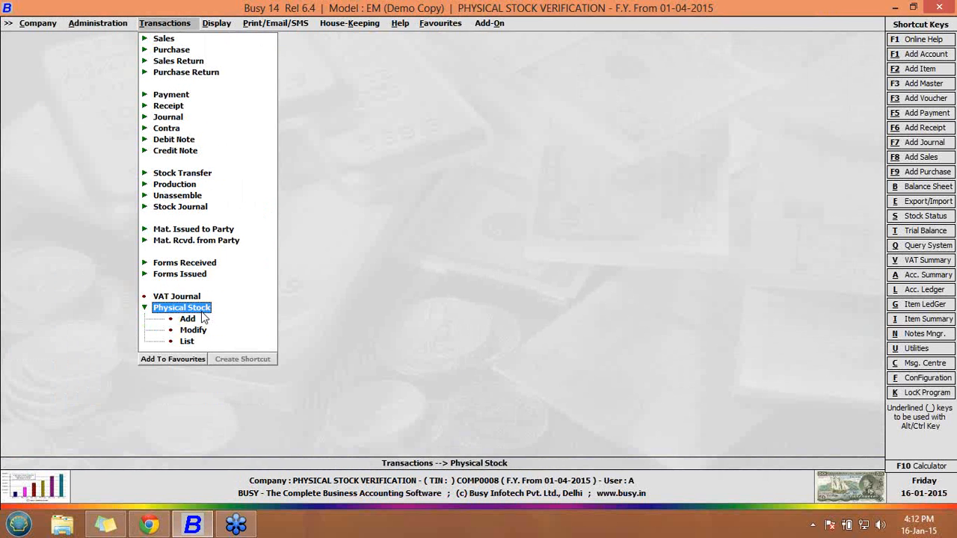
click(198, 329)
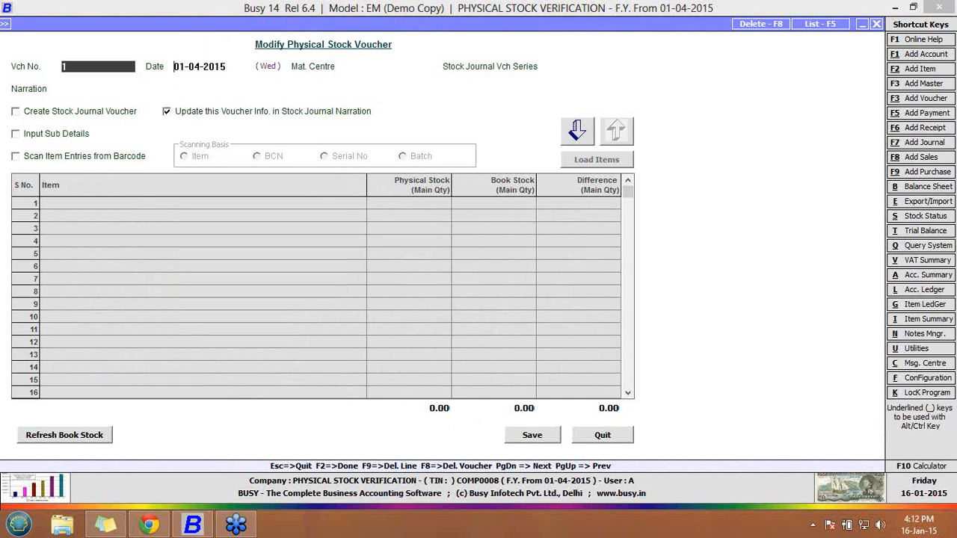
key(Return)
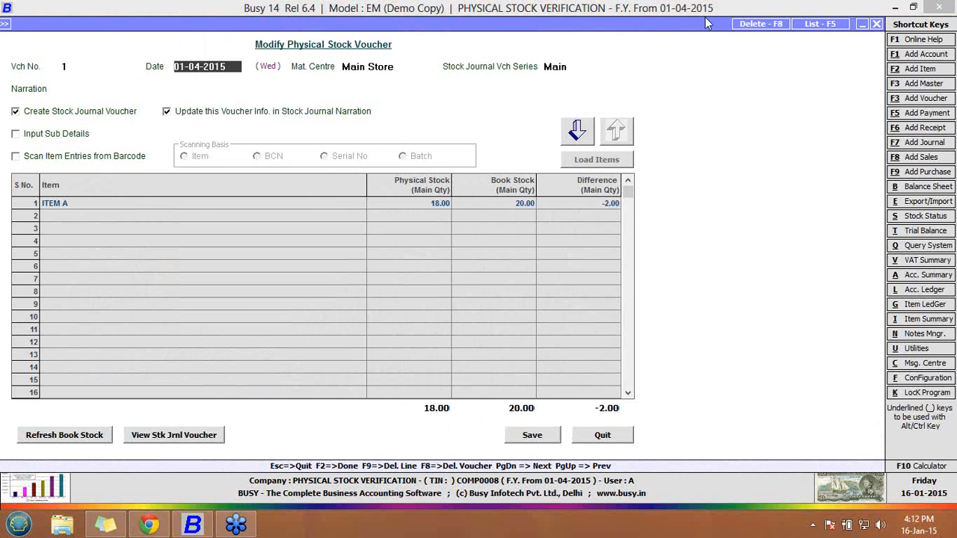
click(816, 25)
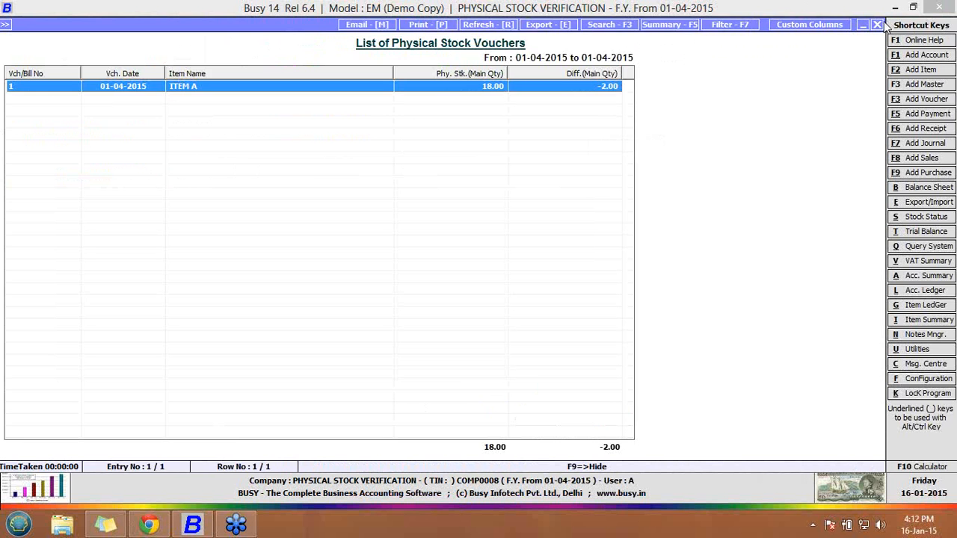
key(Return)
click(756, 25)
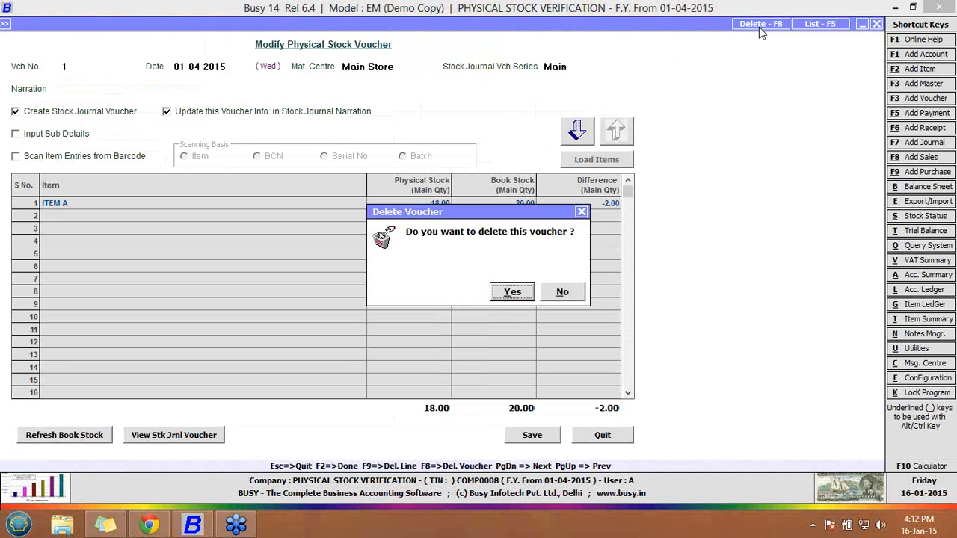
click(512, 293)
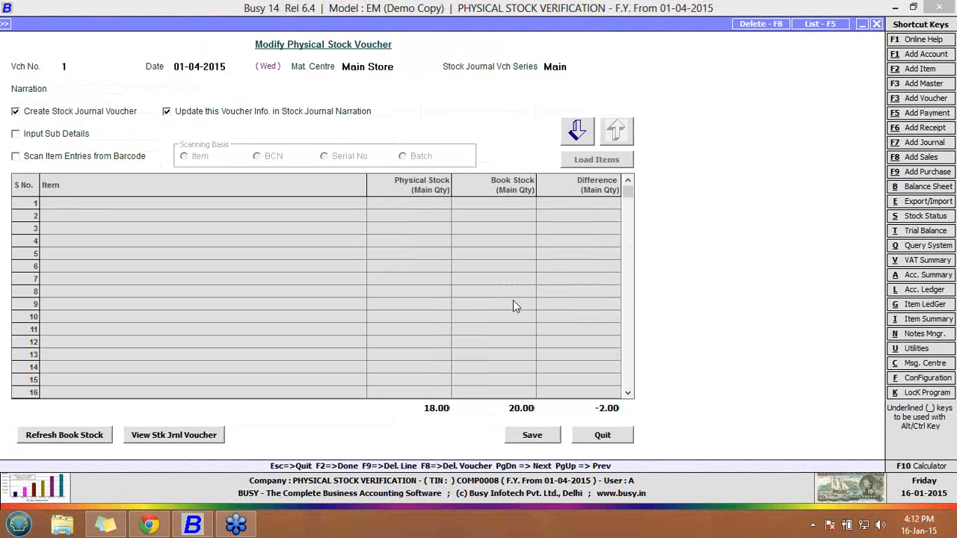
click(601, 436)
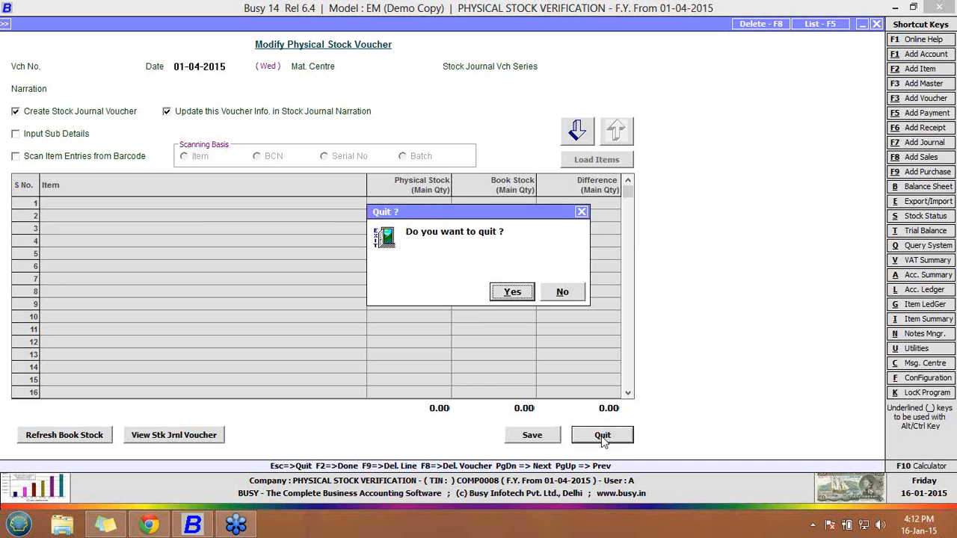
click(500, 297)
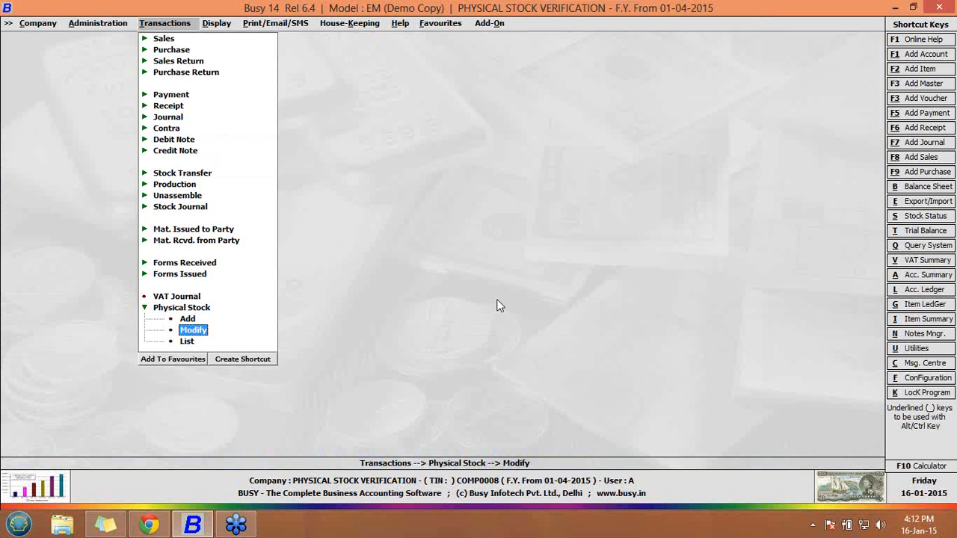
Step: Open the ITEM A master for modification and set its Batch-wise Details option to Y
click(99, 22)
click(100, 38)
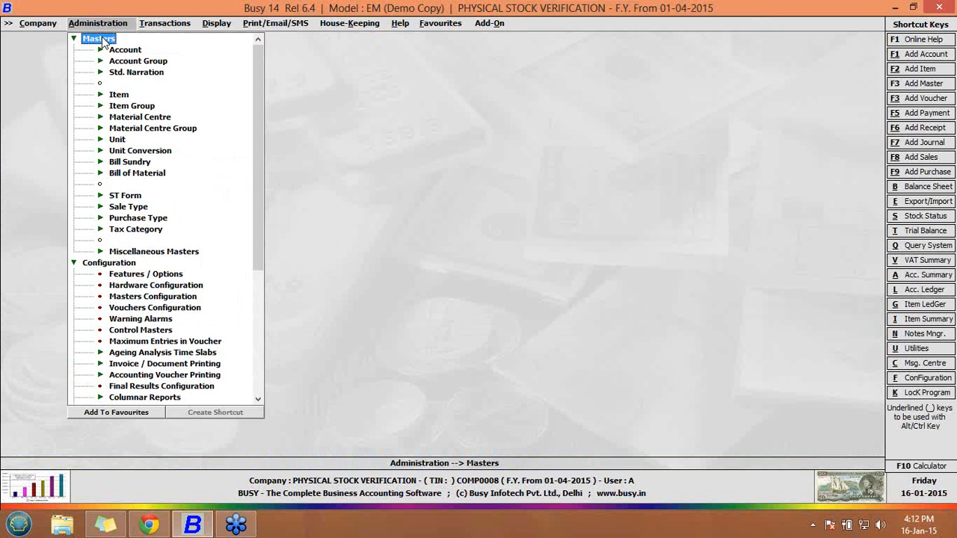
click(118, 95)
click(137, 120)
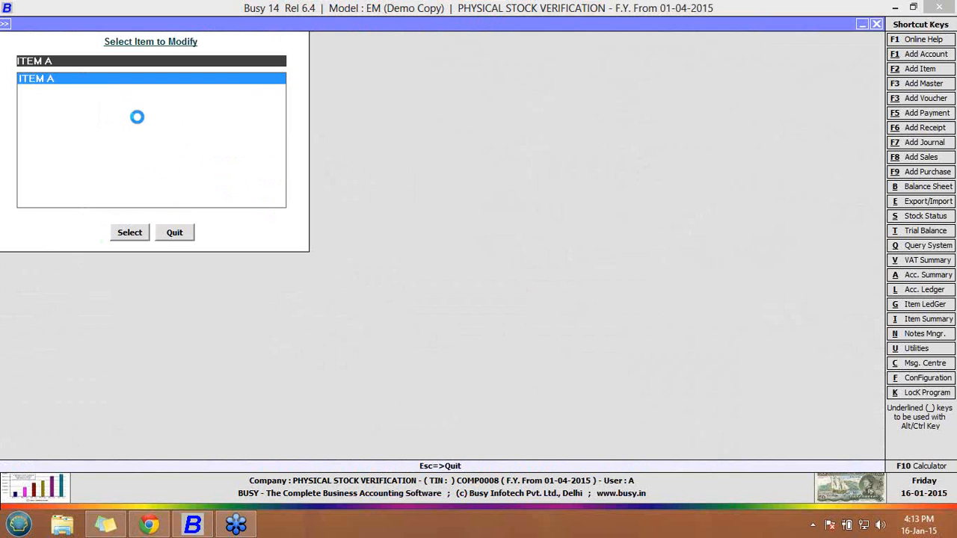
key(Return)
key(Return)
key(Return)
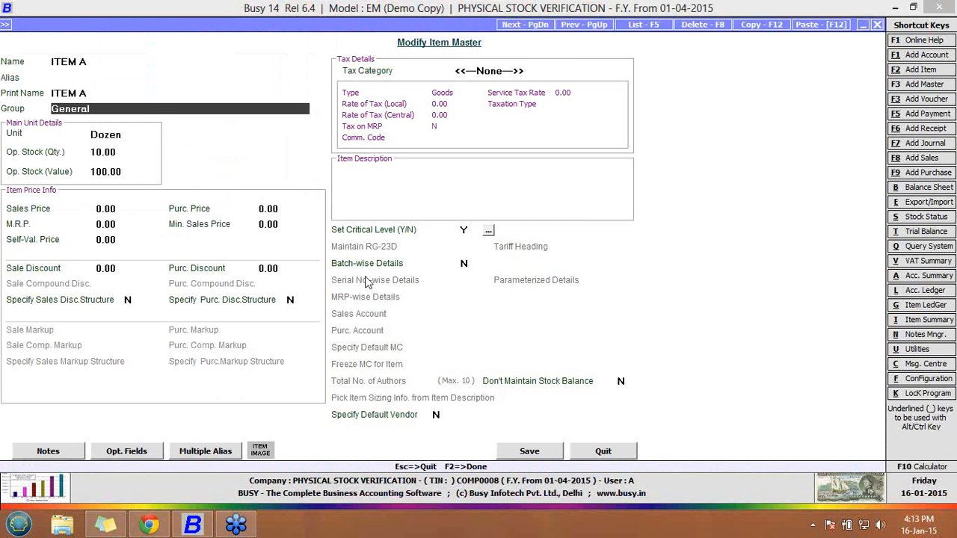
click(463, 263)
text(Y)
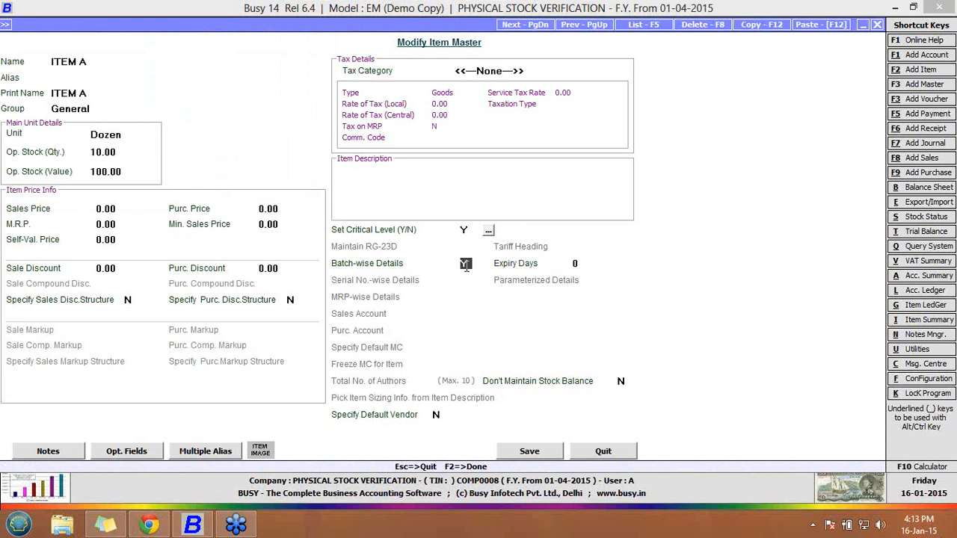
Step: Allocate ITEM A's opening stock of 10.00 Dozen to batch 1 dated 1-4-2015, and save the item master
click(544, 451)
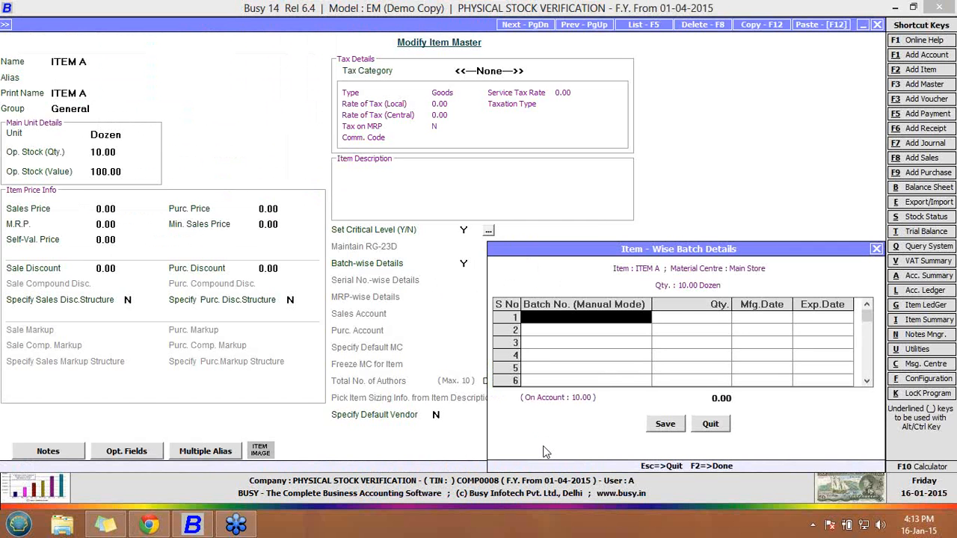
text(1)
key(Return)
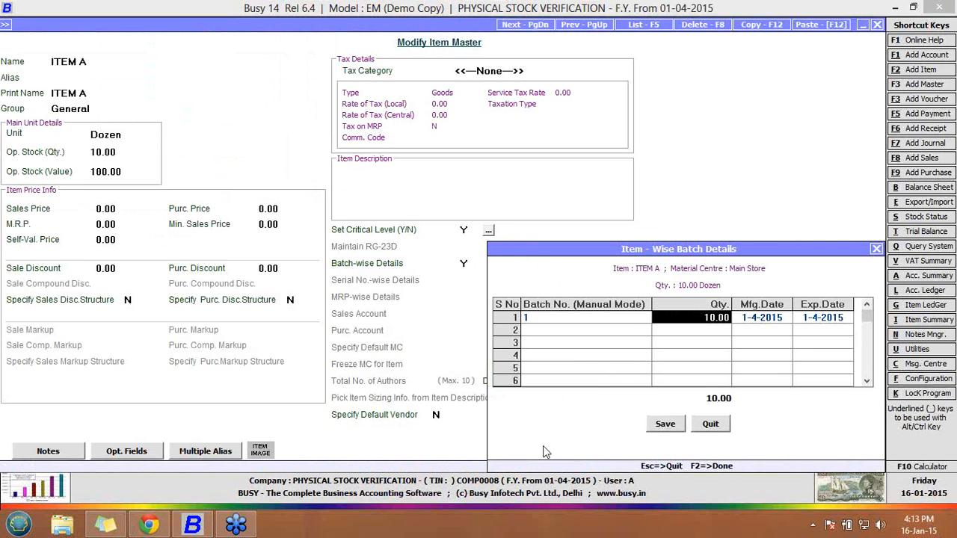
key(Return)
key(Return)
key(Return)
key(Return)
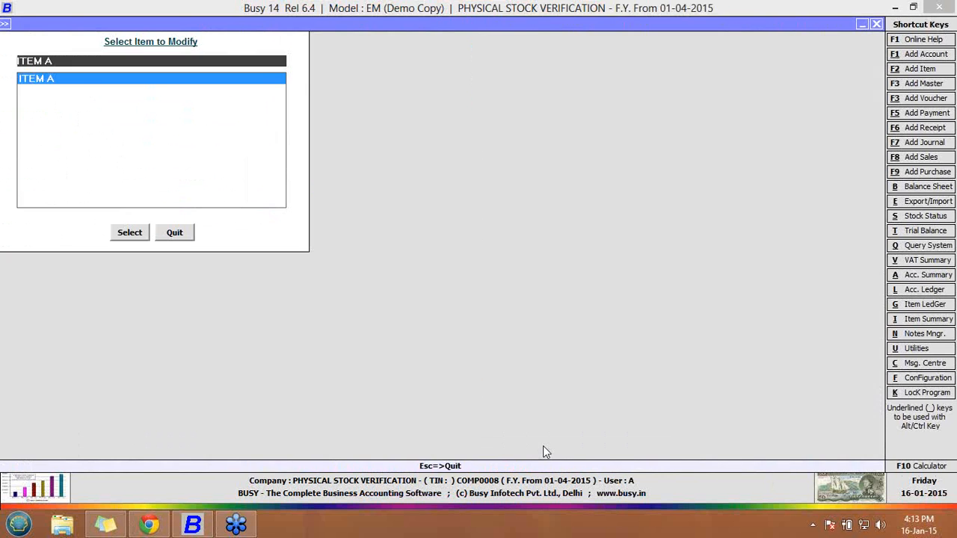
key(Escape)
Step: Open purchase voucher number 1 dated 01-04-2015 for modification
key(Right)
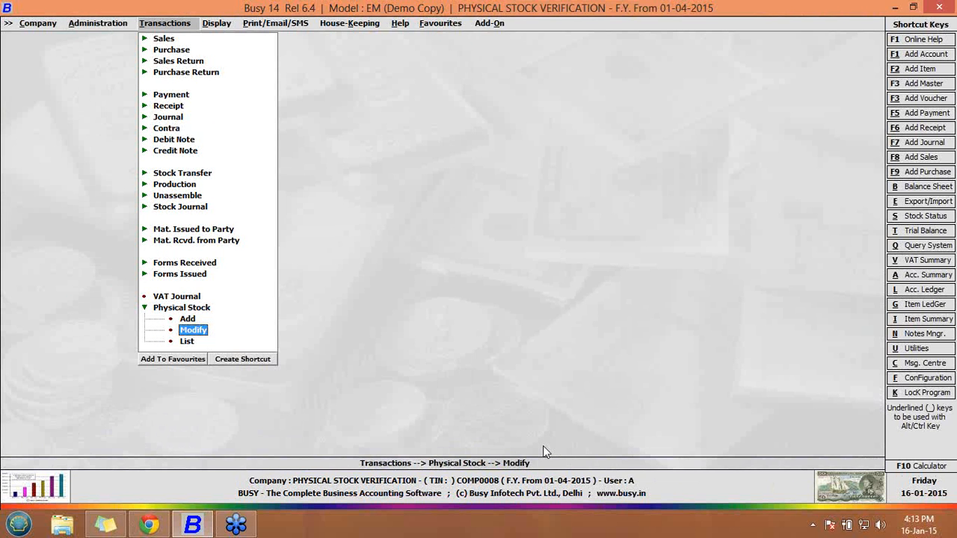
key(Up)
key(Up)
key(Up)
key(Up)
key(Up)
key(Up)
key(Up)
key(Up)
key(Up)
key(Up)
key(Up)
key(Up)
key(Up)
key(Up)
key(Up)
key(Up)
key(Up)
key(Up)
key(Up)
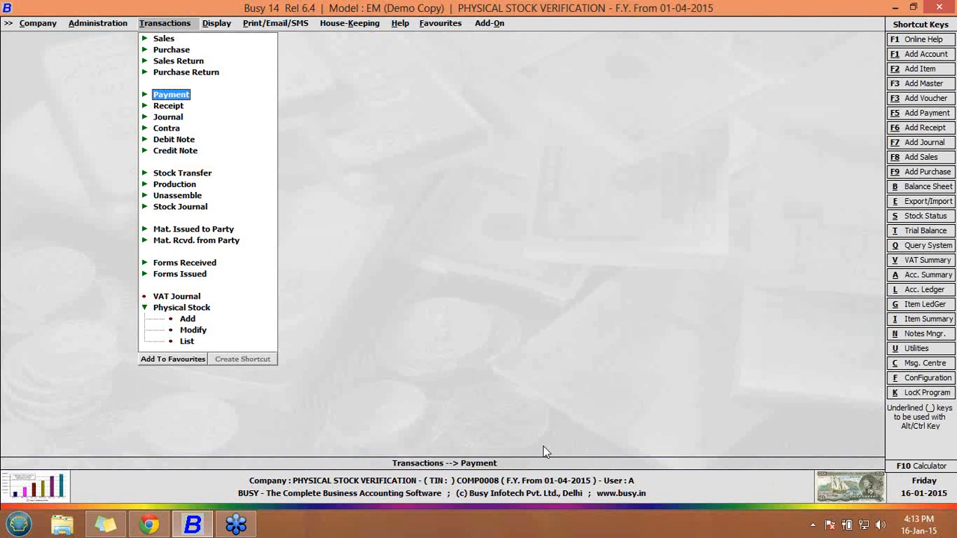
key(Return)
key(Down)
key(Return)
key(Return)
key(Return)
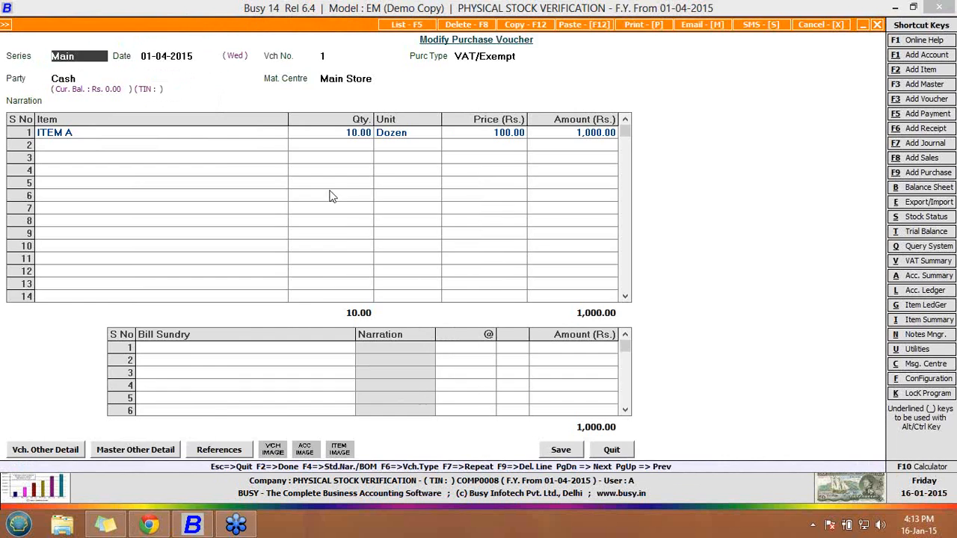
Step: Delete the existing ITEM A line from the purchase voucher and re-enter ITEM A with a quantity of 10.00 Dozen
click(216, 136)
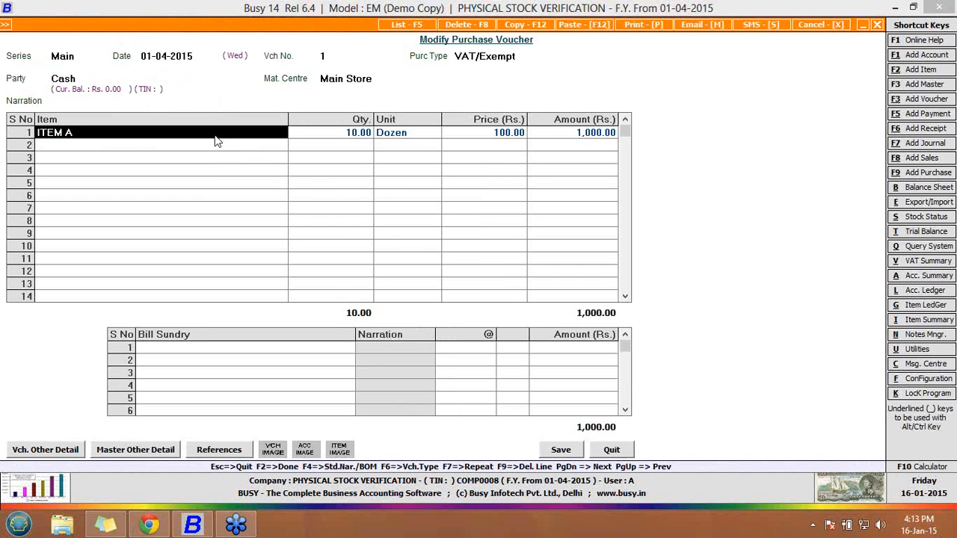
key(F9)
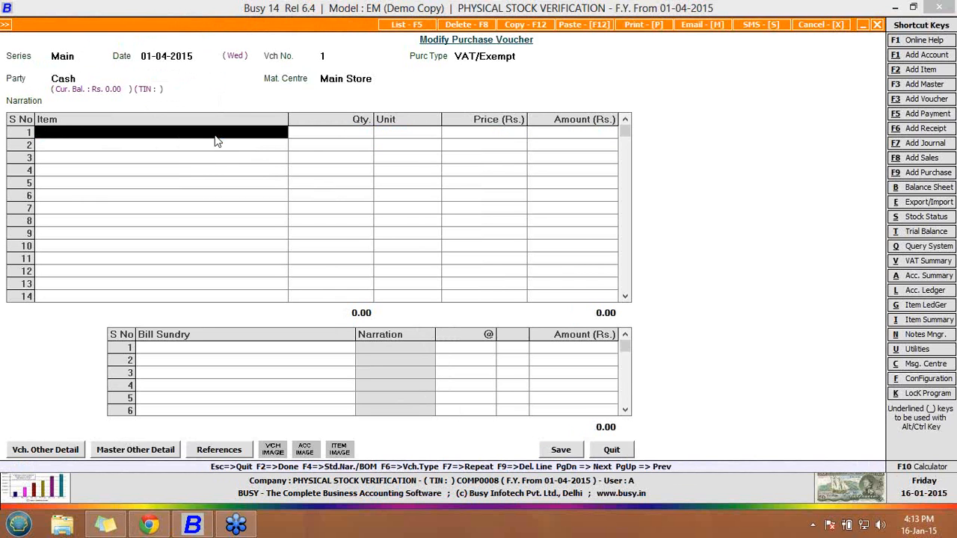
key(space)
key(Return)
text(10)
key(Return)
key(Return)
key(Return)
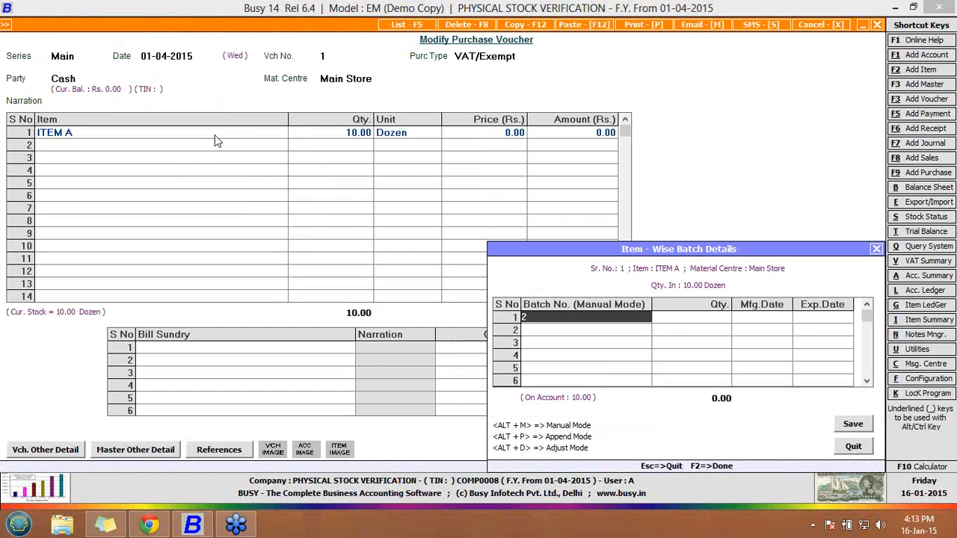
Step: Allocate the purchased 10.00 Dozen of ITEM A to batch number 2 and accept the batch details
key(Return)
key(Return)
key(Return)
key(Return)
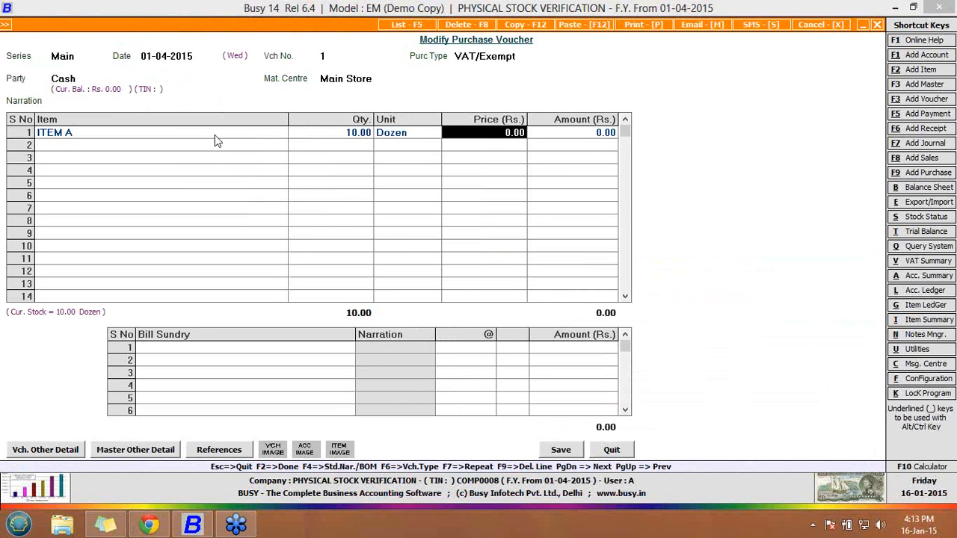
Step: Set ITEM A's price to 100, save the purchase voucher despite the negative cash balance, and leave purchase modification
text(100)
key(Return)
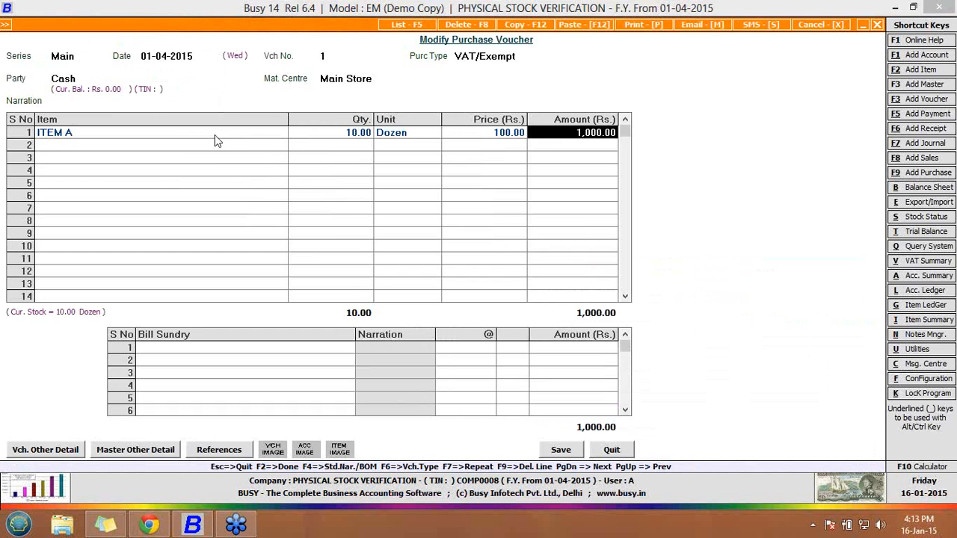
click(553, 457)
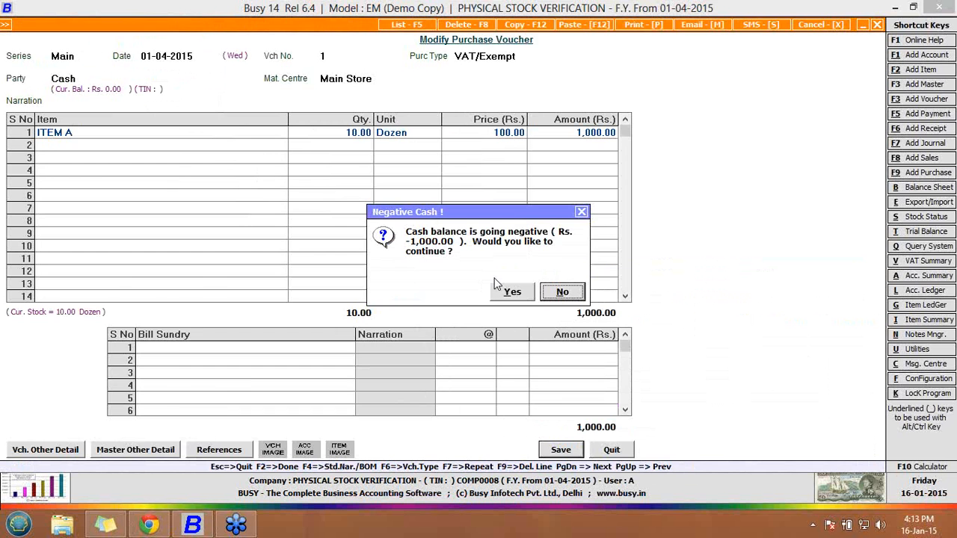
click(506, 295)
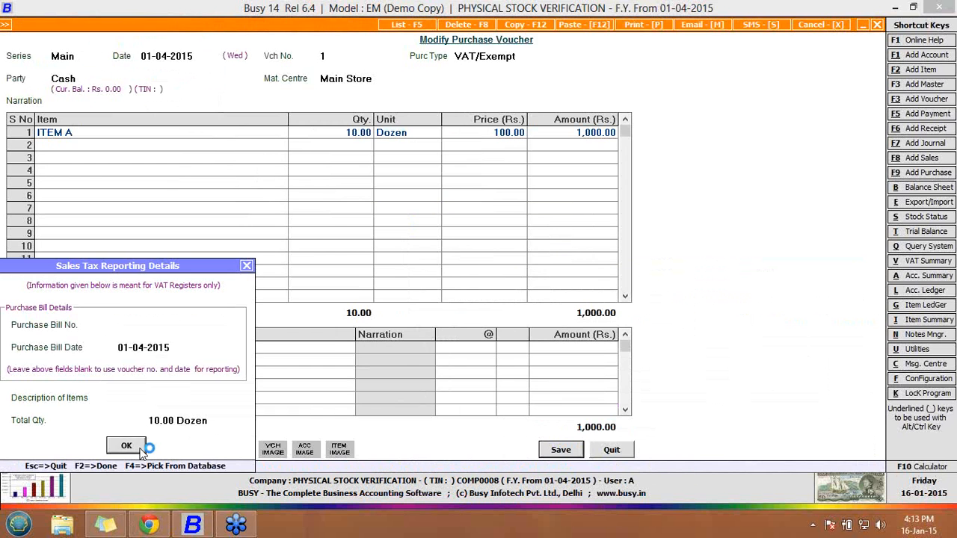
click(142, 454)
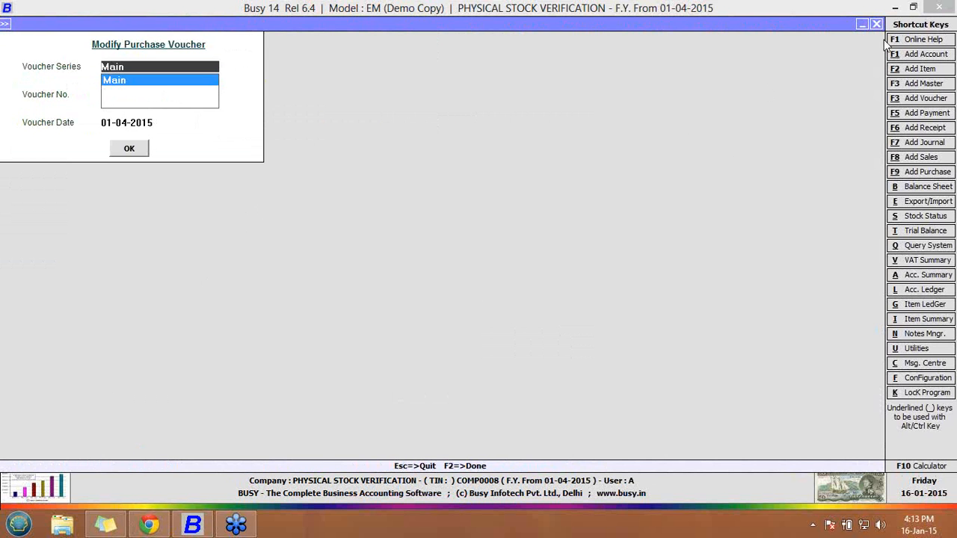
key(Escape)
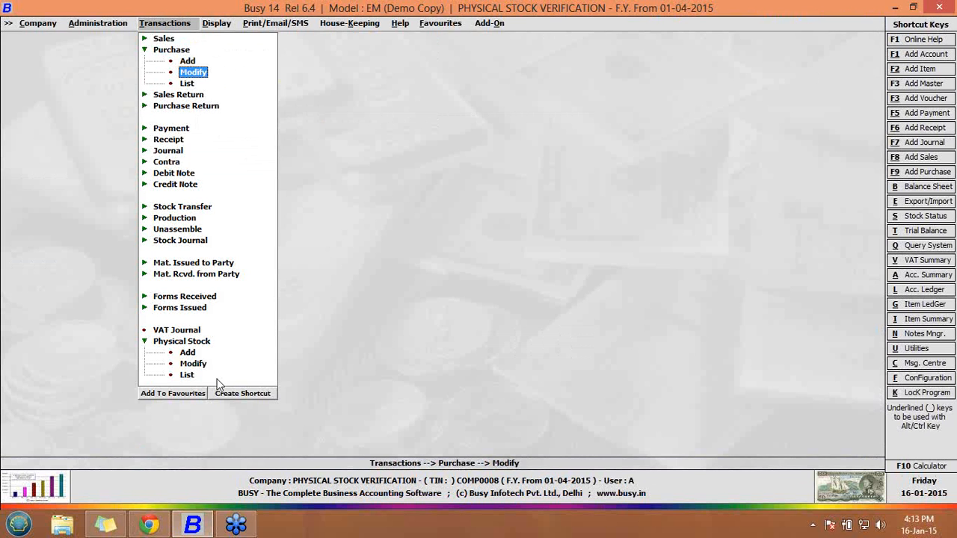
Step: Start a new physical stock voucher number 1 dated 01-04-2015 for Main Store with stock journal series Main
click(188, 352)
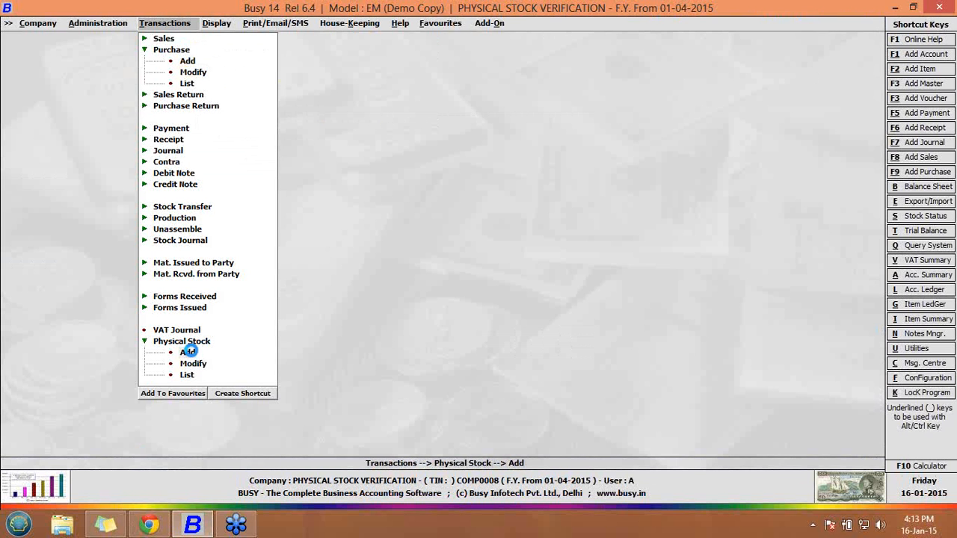
click(188, 352)
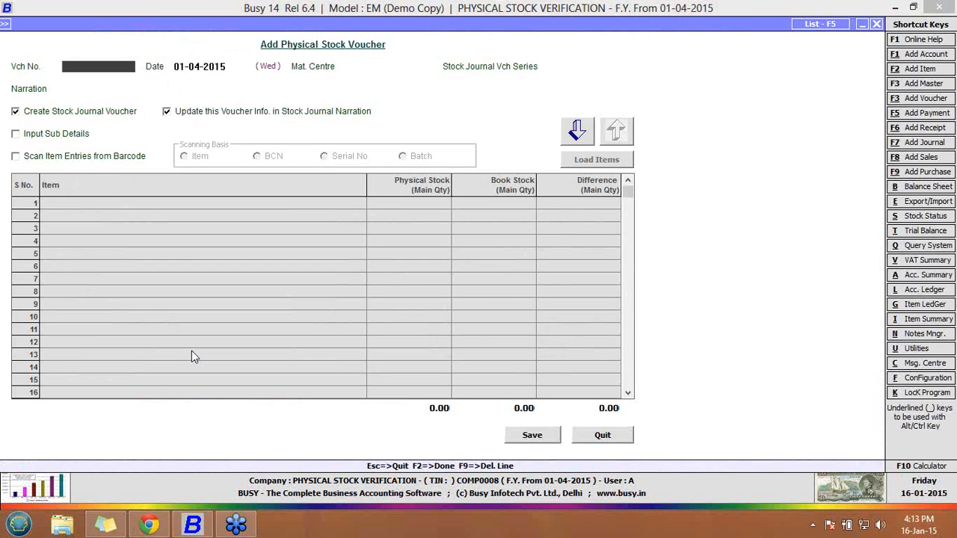
key(Return)
key(Return)
key(Return)
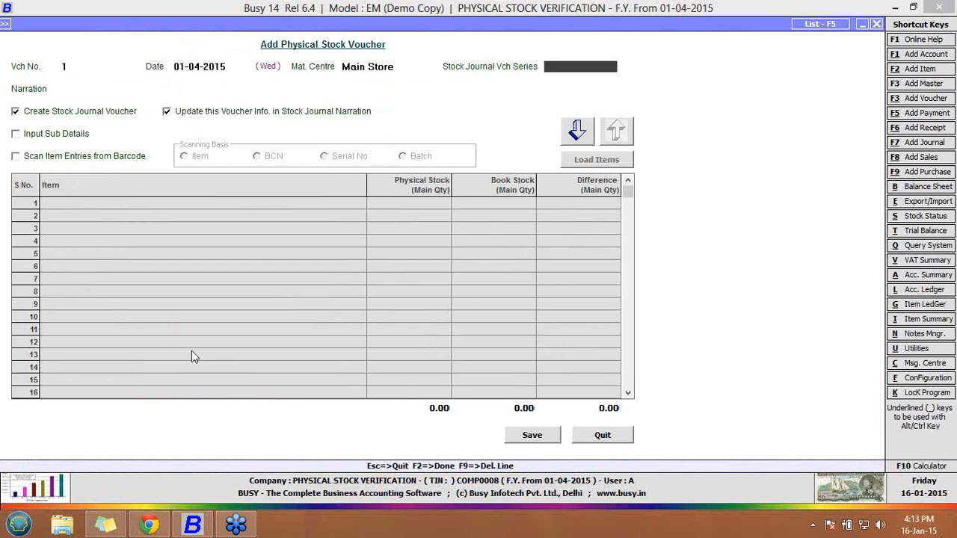
key(Return)
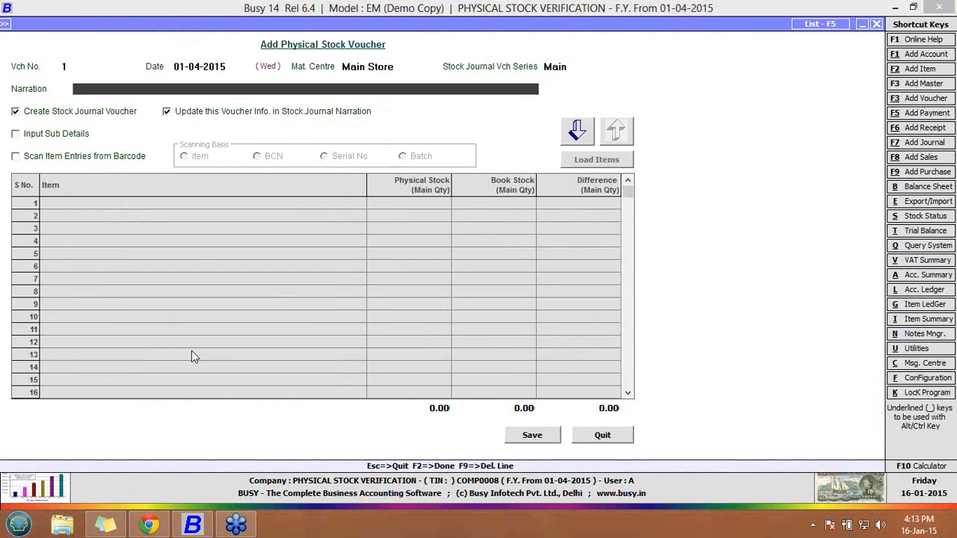
Step: Enable Input Sub Details in the physical stock voucher's header and choose Batch as the detail type
click(587, 139)
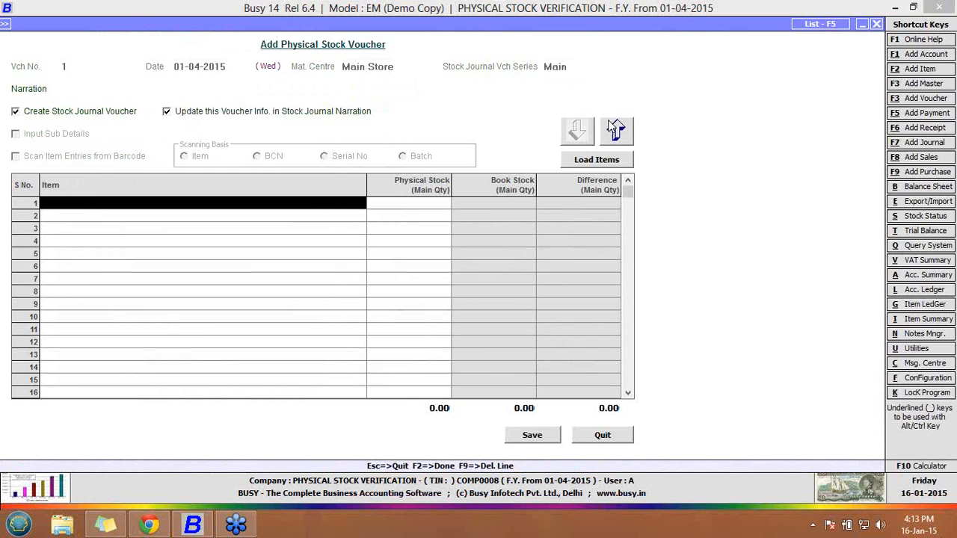
click(617, 131)
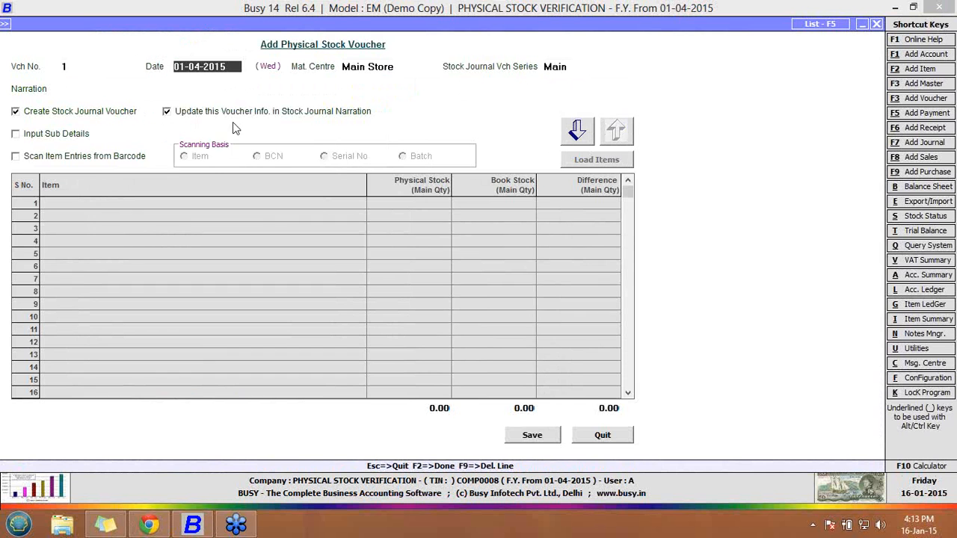
click(74, 134)
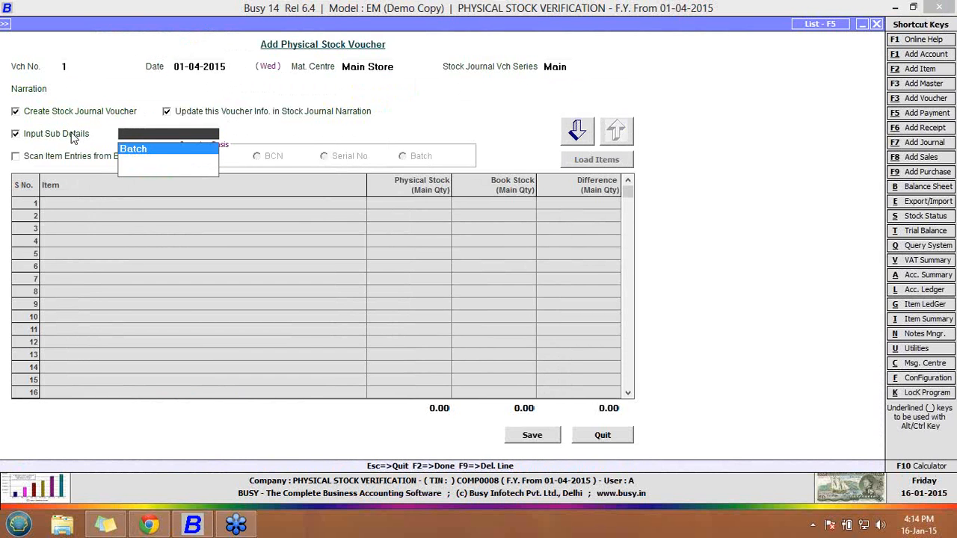
key(Return)
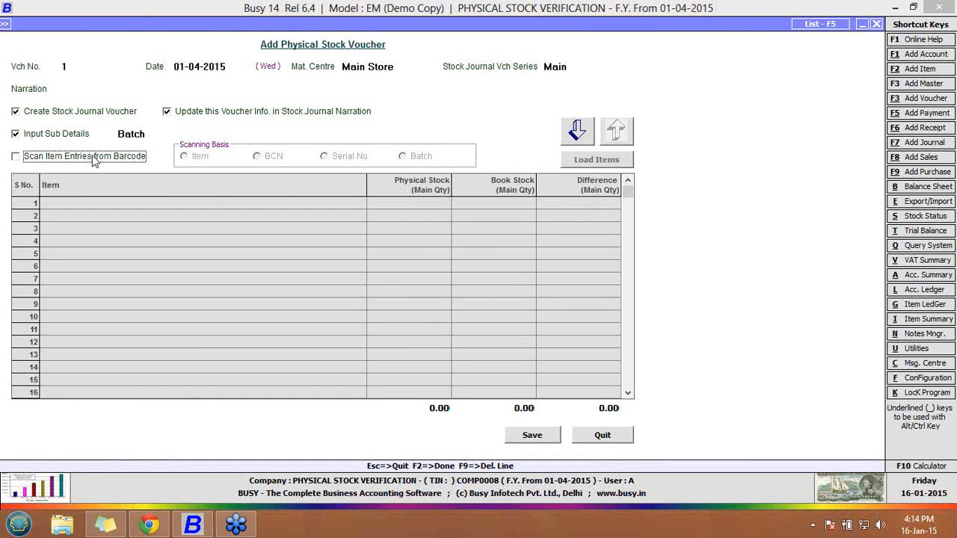
Step: Add ITEM A to the physical stock voucher with a physical stock quantity of 18
click(577, 133)
key(space)
key(Return)
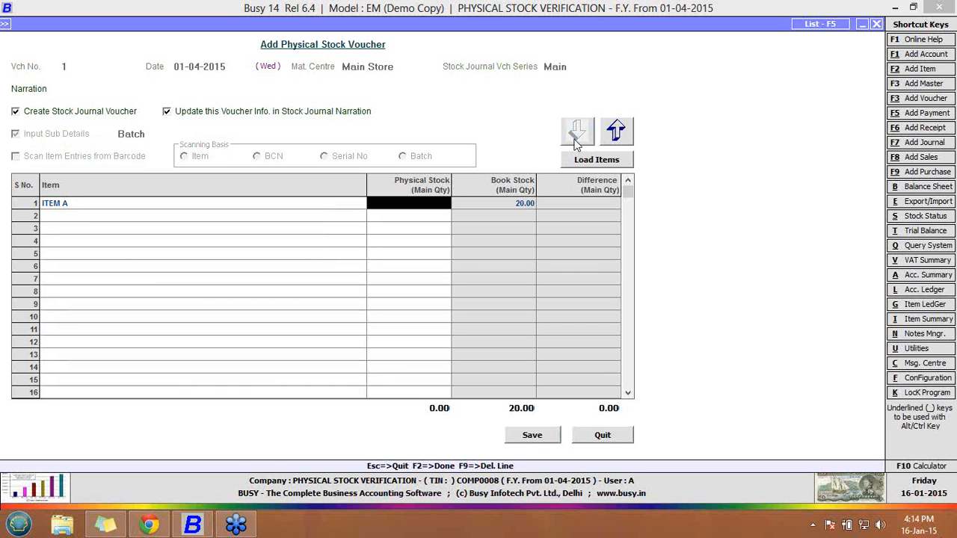
text(18)
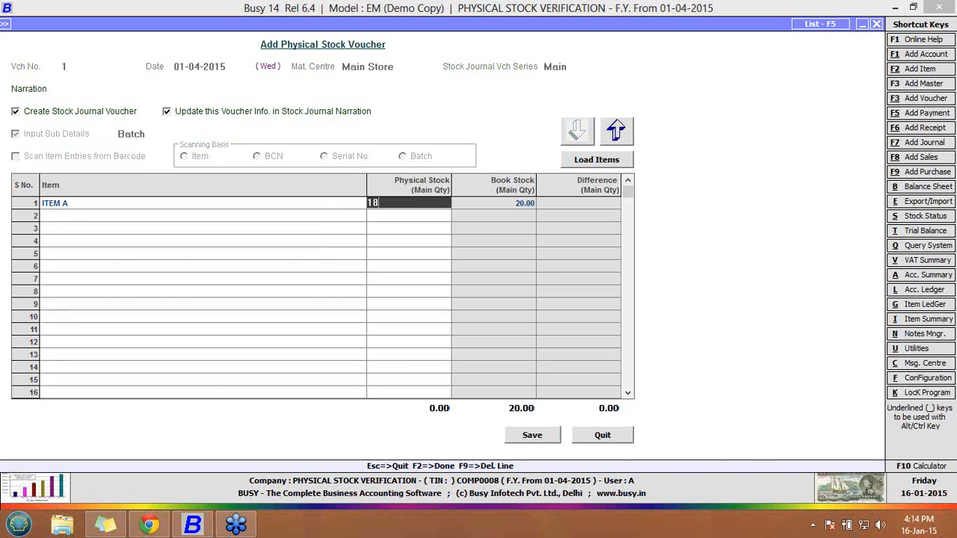
key(Return)
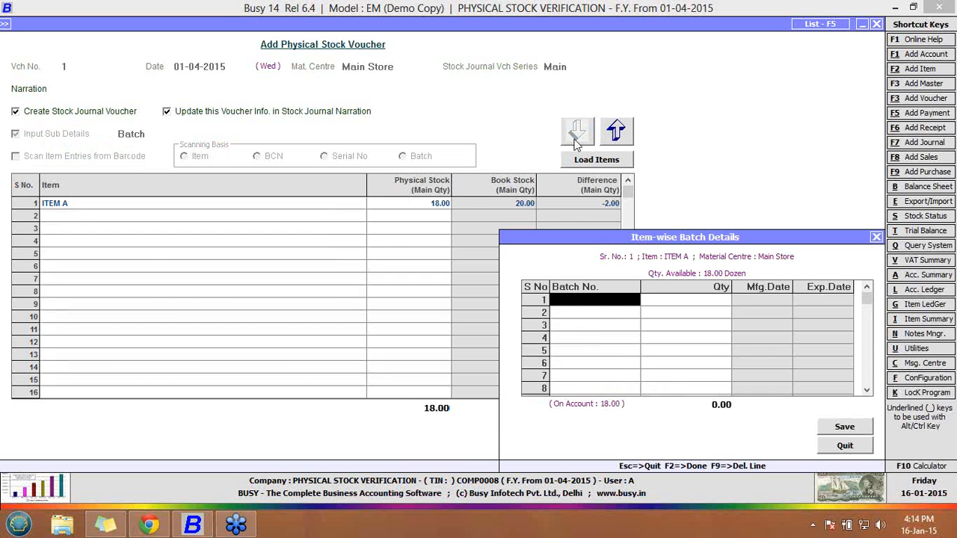
Step: Split ITEM A's physical stock into 10.00 for batch 1 and 8.00 for batch 2, and save the batch details
key(space)
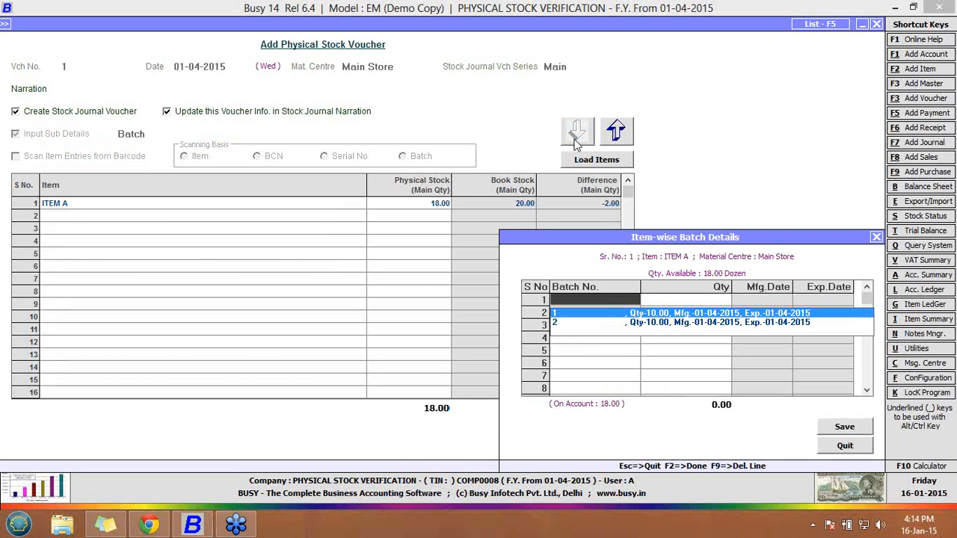
key(Return)
key(Return)
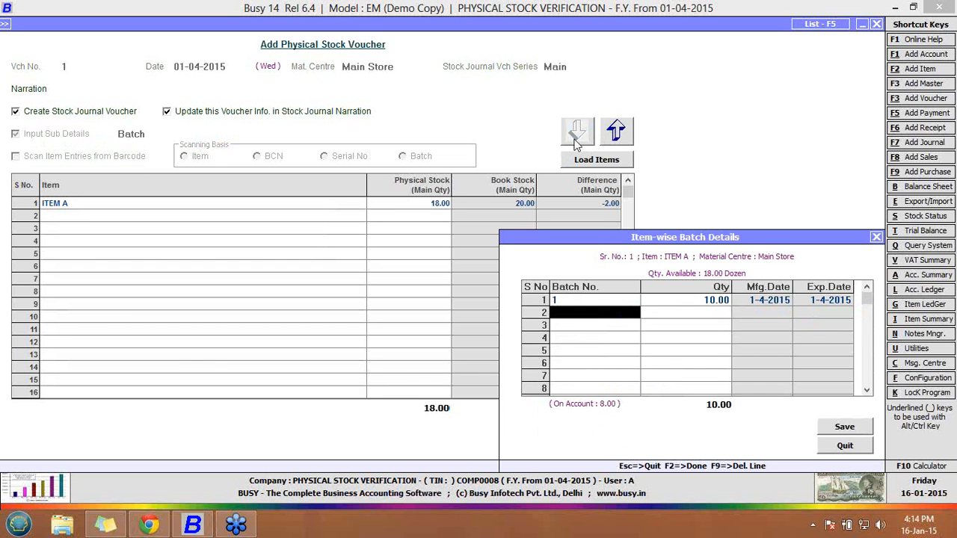
key(Return)
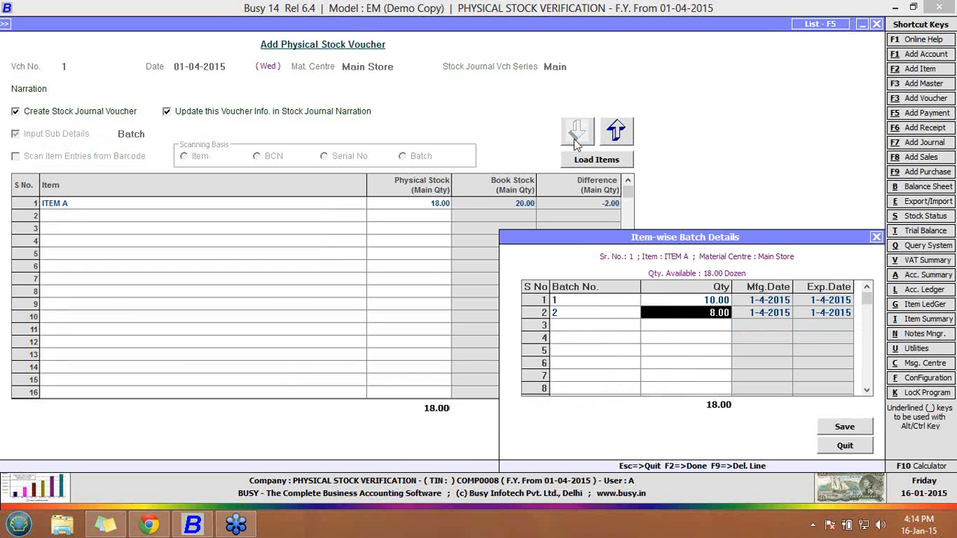
key(Up)
key(Down)
click(856, 428)
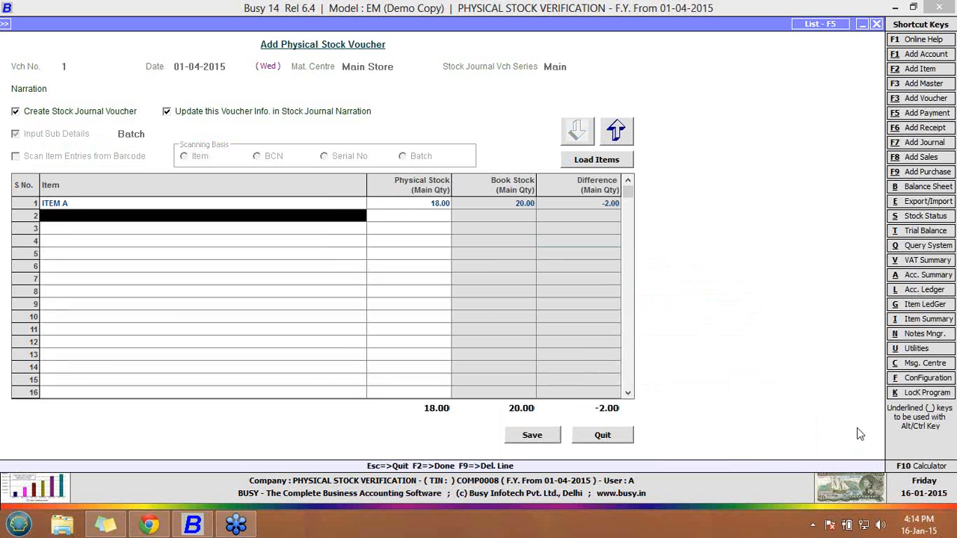
Step: Save the physical stock voucher and quit the voucher entry form
click(548, 435)
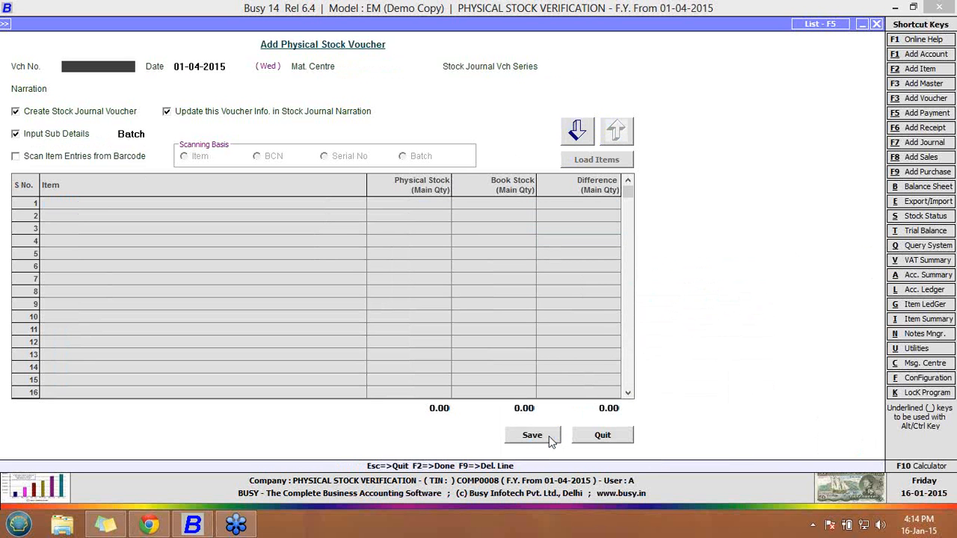
click(603, 440)
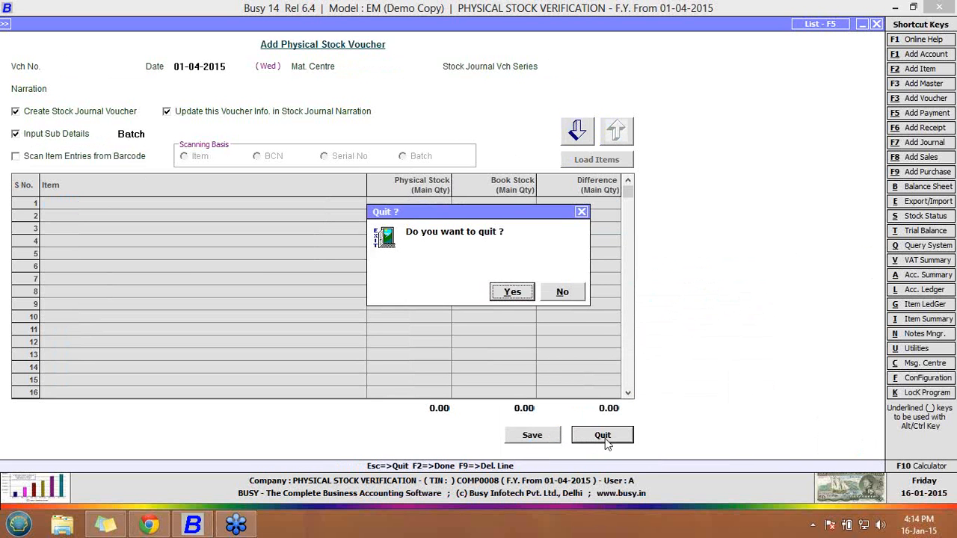
click(512, 292)
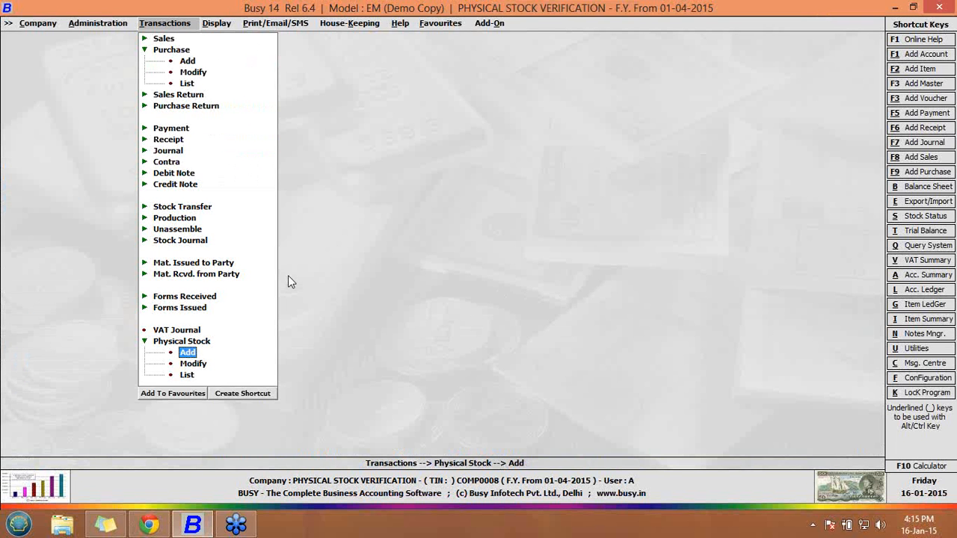
Step: Open the Main series stock journal voucher dated 01-04-2015 generated from the physical stock voucher
click(177, 241)
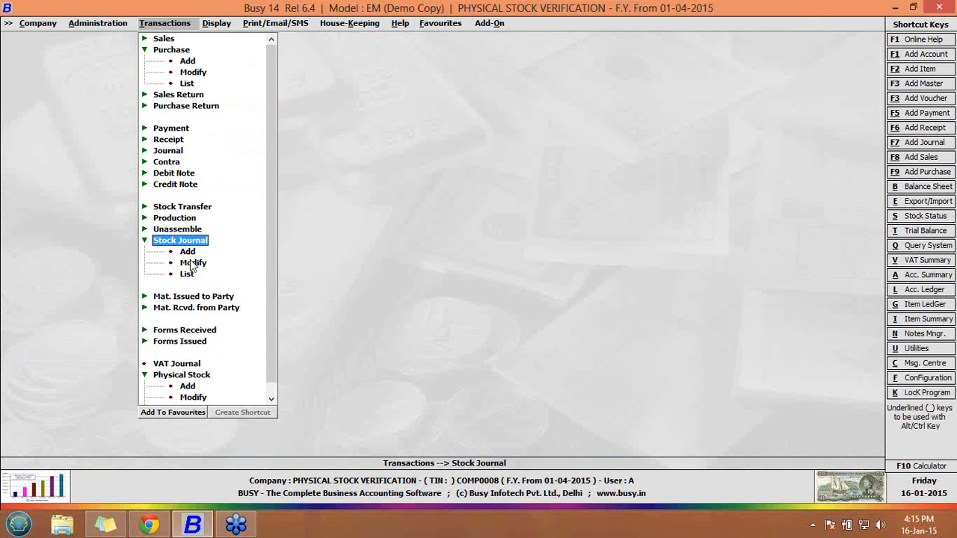
click(192, 263)
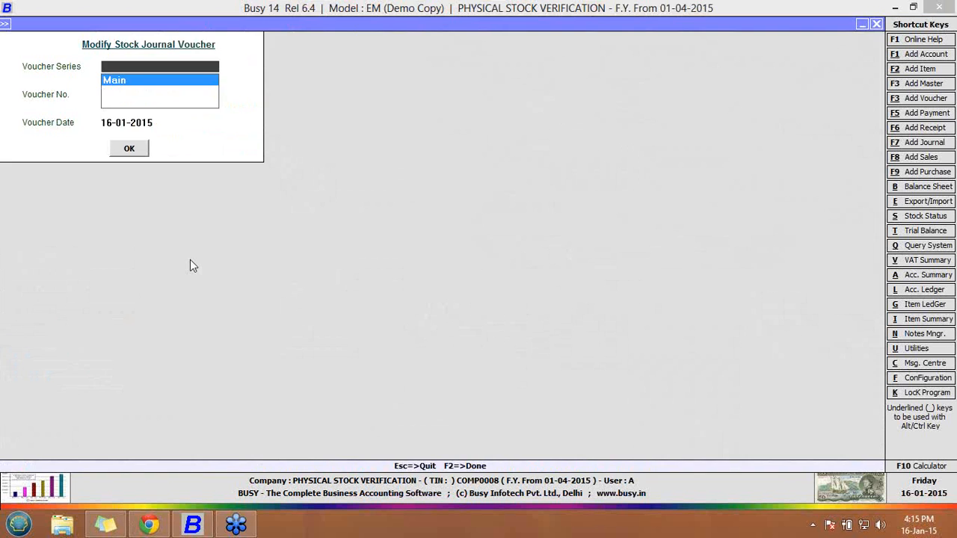
click(131, 150)
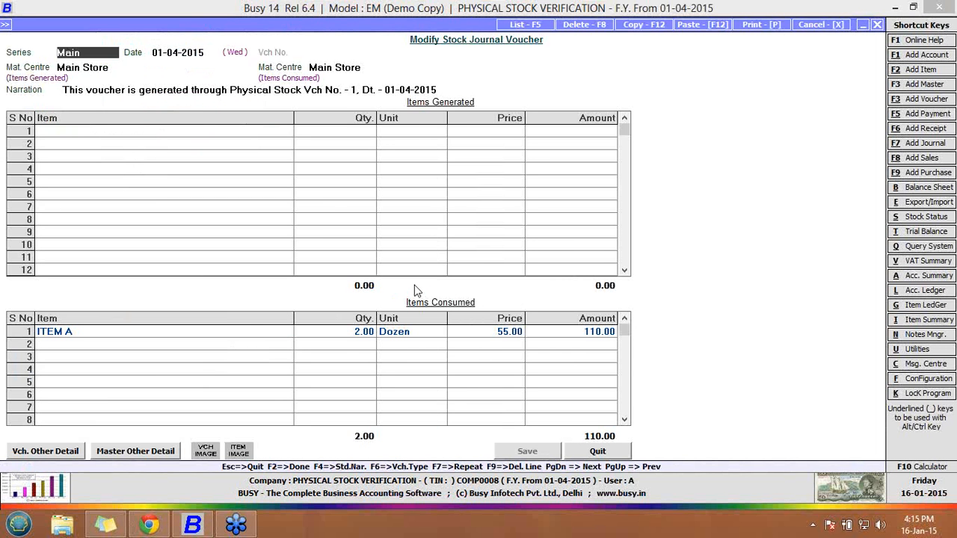
click(221, 336)
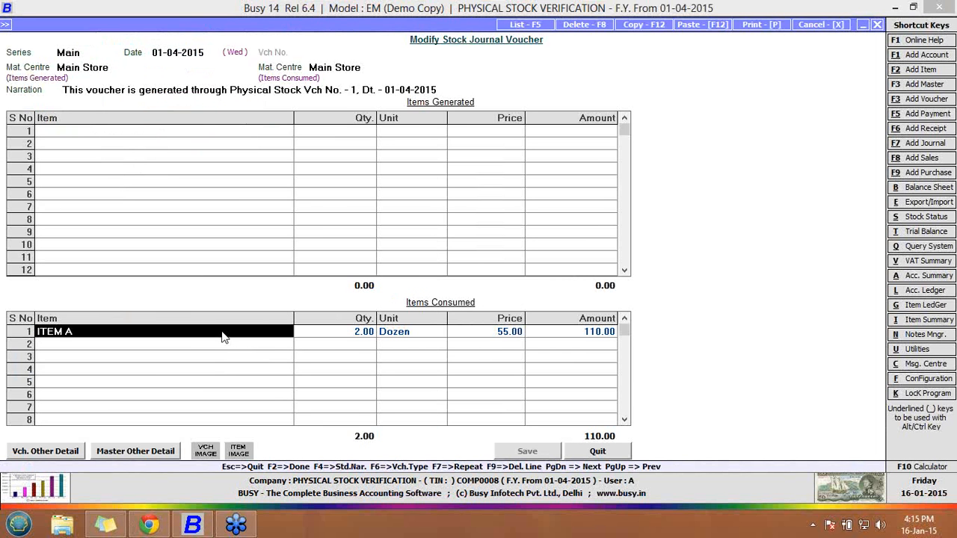
click(333, 337)
key(BackSpace)
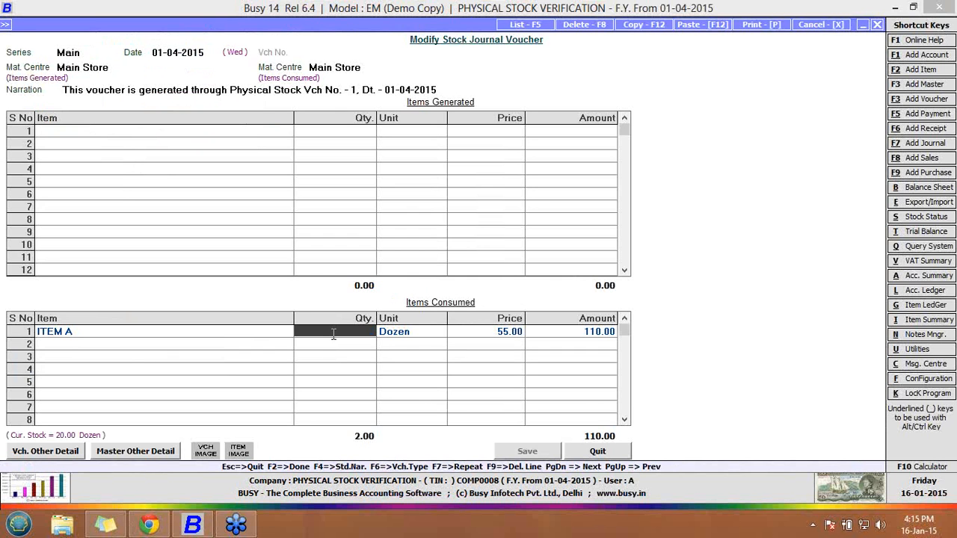
key(Escape)
key(Return)
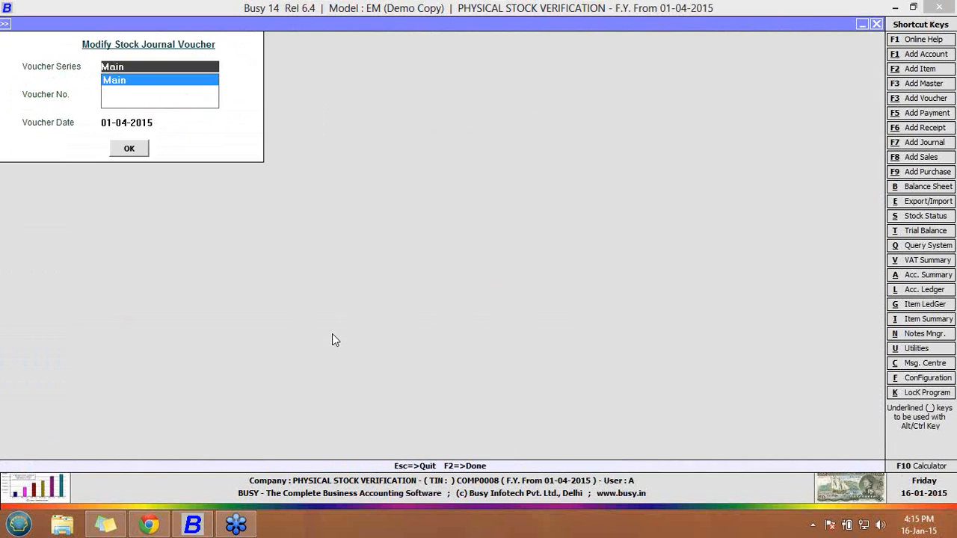
Step: Reopen the Main series stock journal voucher dated 01-04-2015 and view the batch details of the consumed ITEM A
key(Return)
key(Return)
click(344, 335)
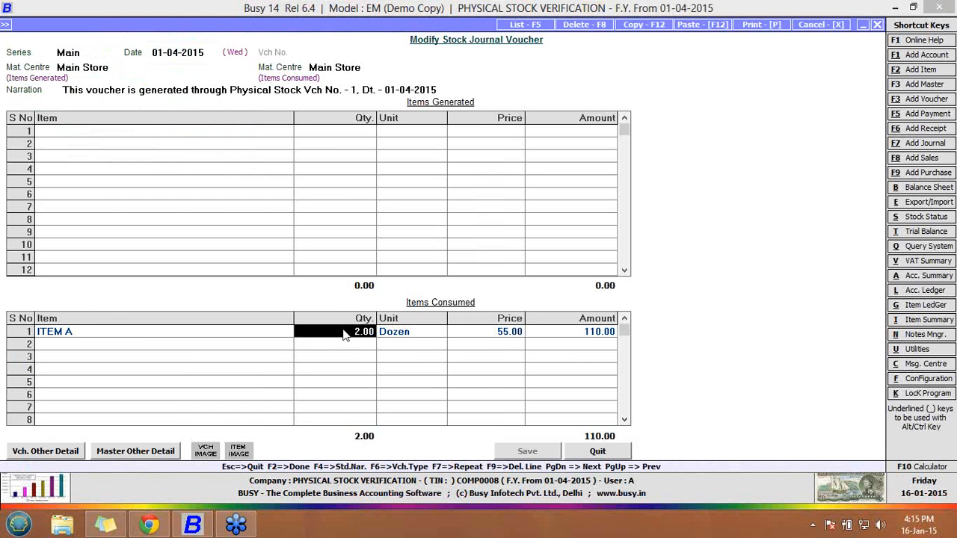
key(Return)
key(Return)
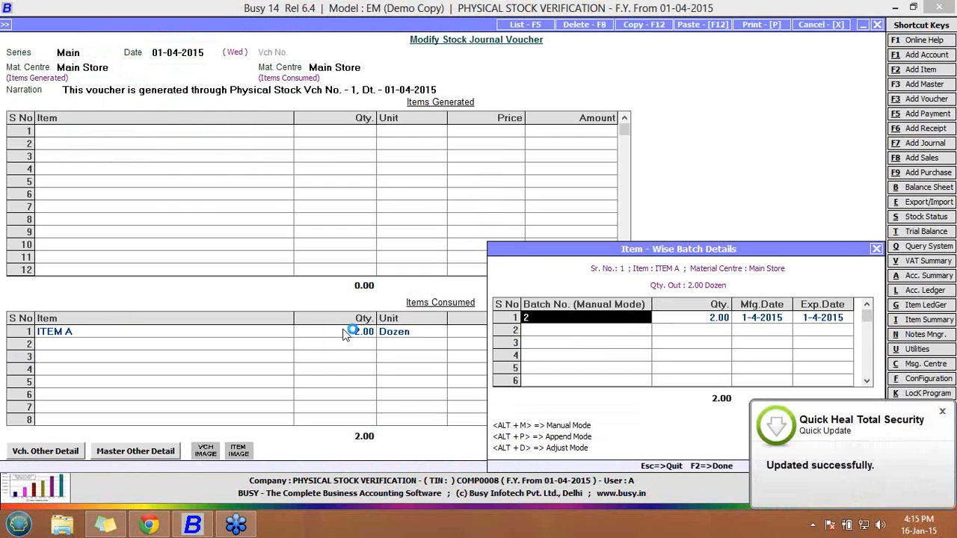
Step: Close ITEM A's batch details and quit the stock journal voucher form
click(876, 250)
click(944, 413)
click(600, 456)
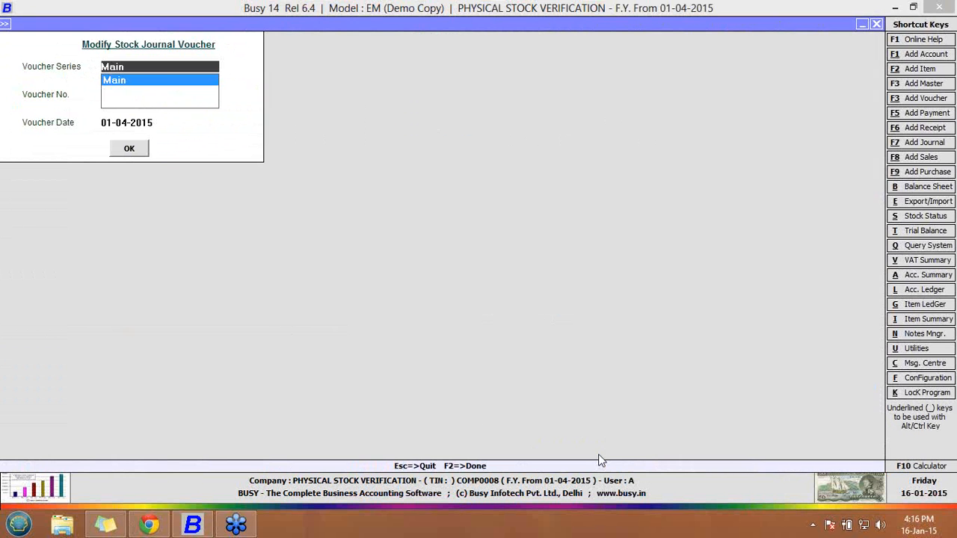
click(876, 25)
Step: Reopen physical stock voucher 1 for modification and set ITEM A's physical stock to 21
click(196, 397)
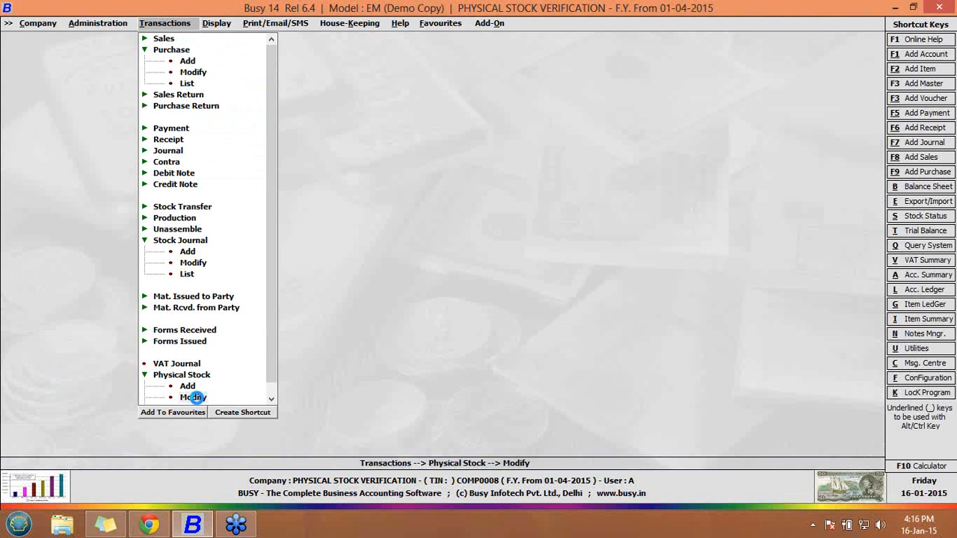
click(193, 397)
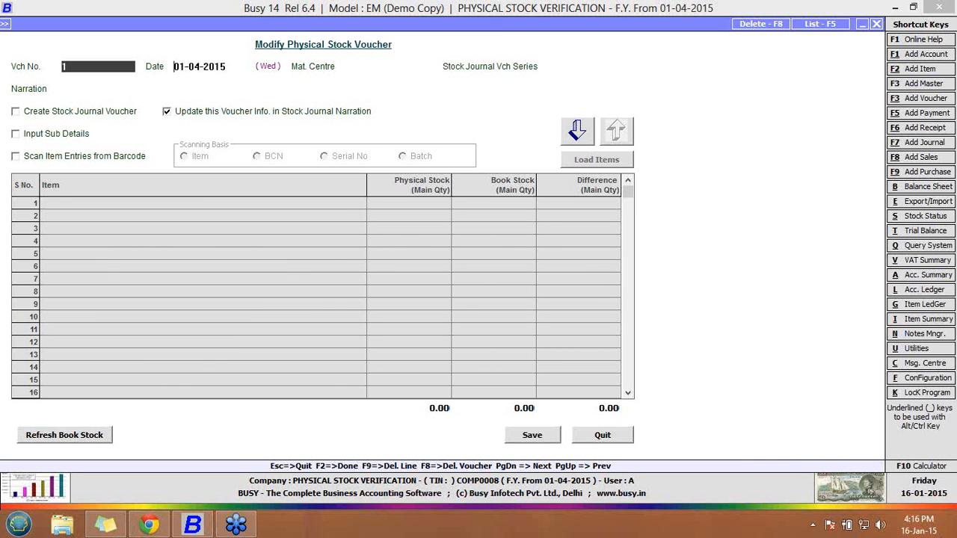
key(Return)
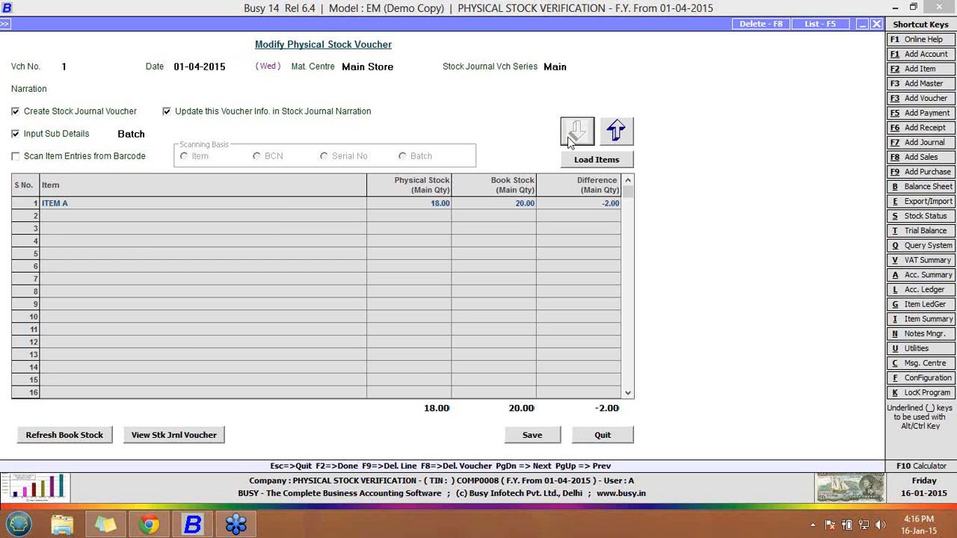
click(440, 207)
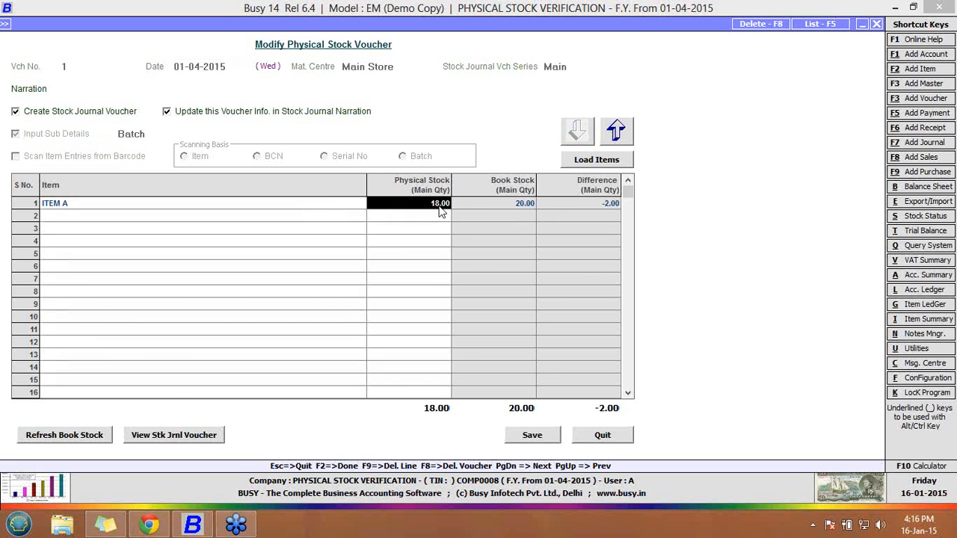
text(21)
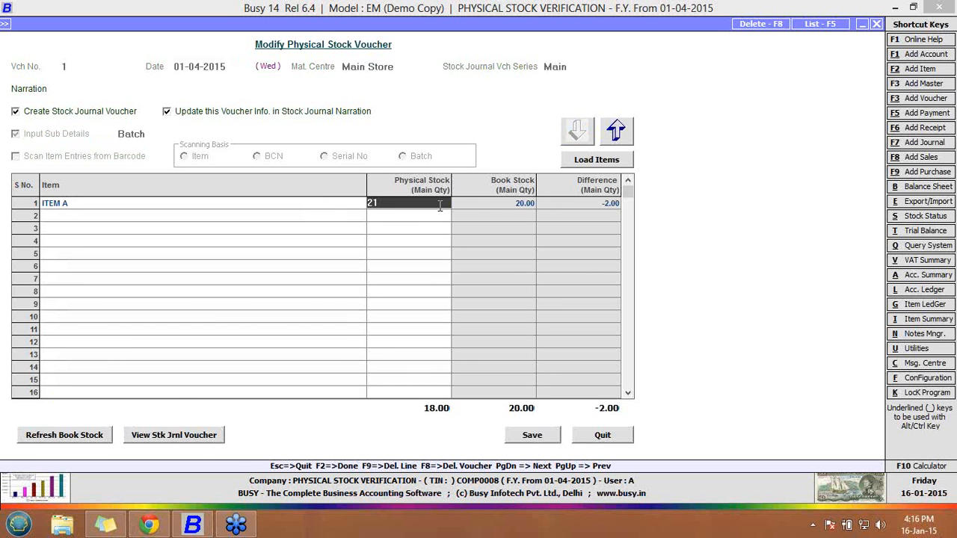
key(Return)
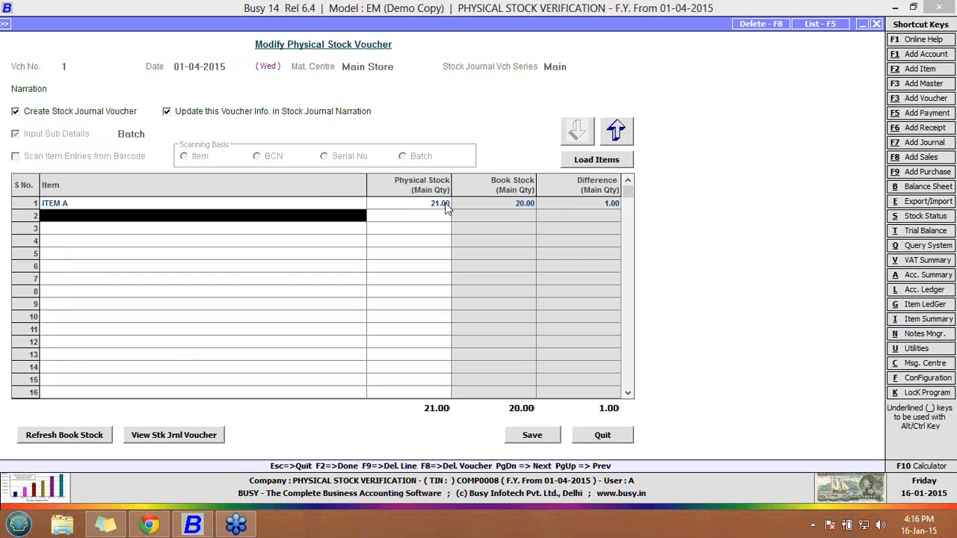
click(444, 205)
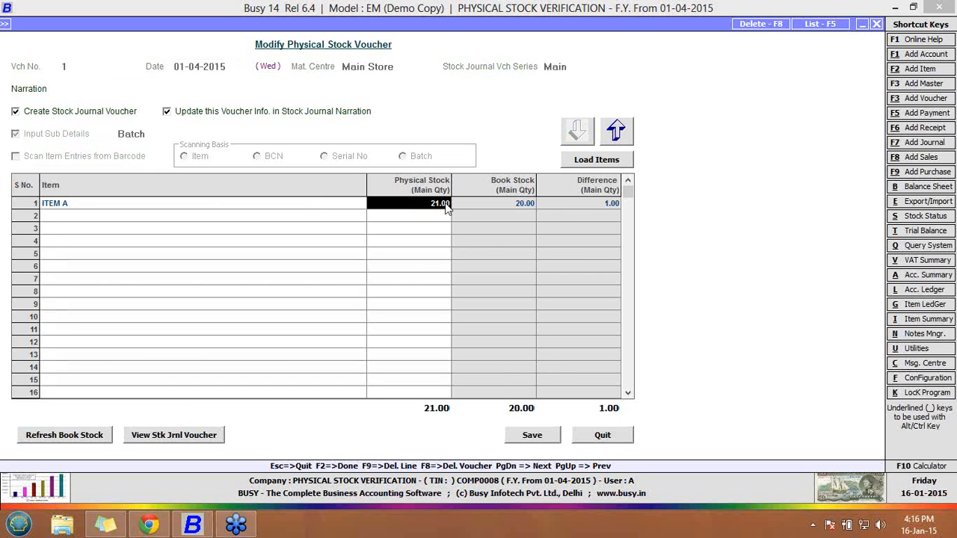
key(Return)
Step: Try turning off sub-detail input in the physical stock voucher, and quit the voucher without saving
click(445, 203)
click(597, 438)
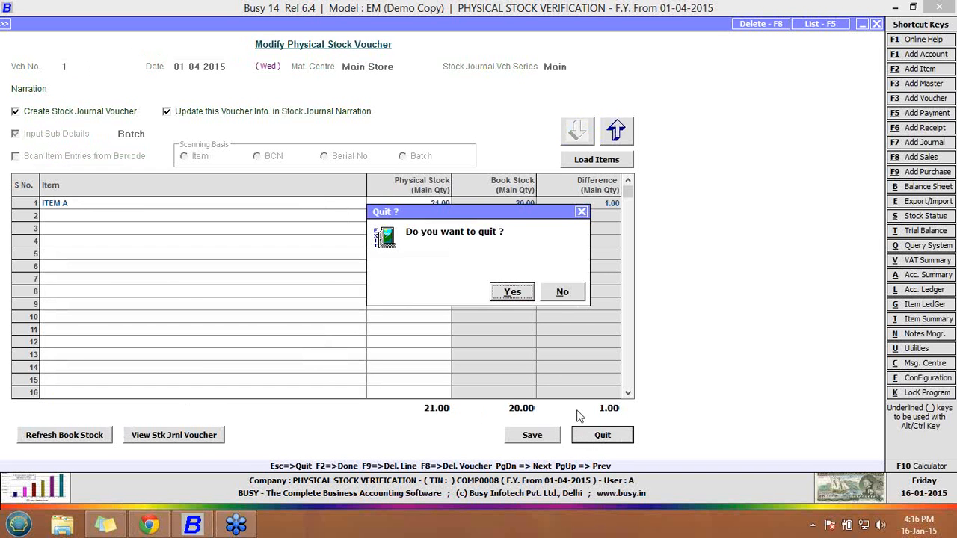
click(558, 296)
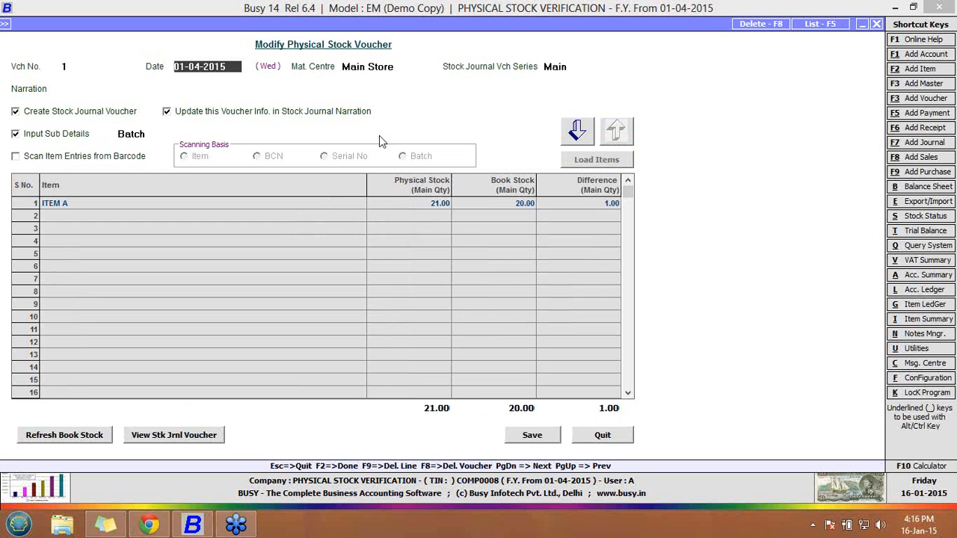
click(57, 133)
click(514, 291)
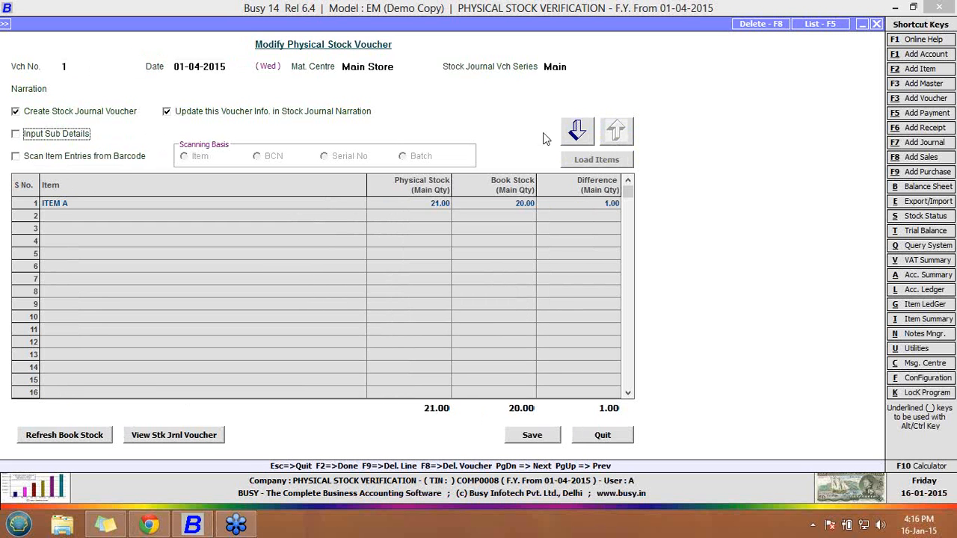
click(580, 129)
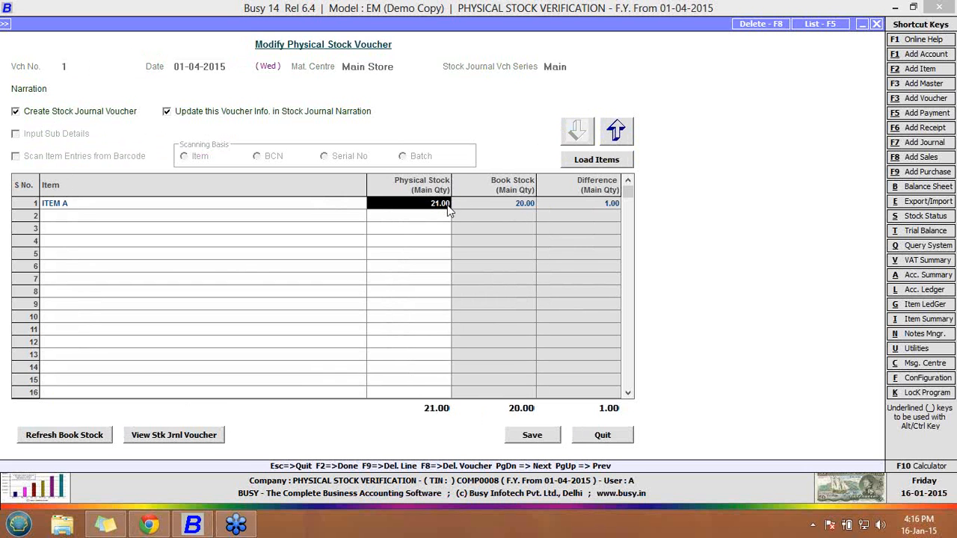
click(609, 435)
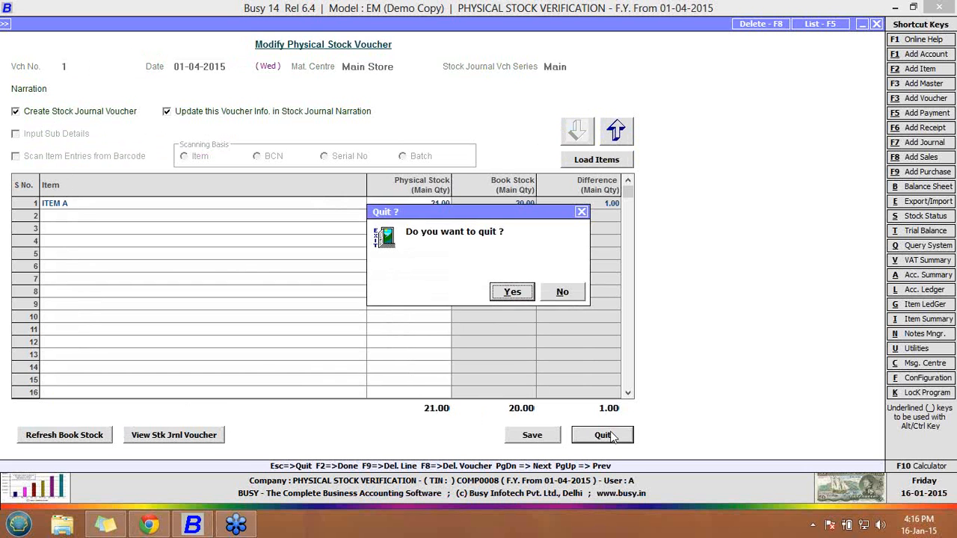
click(521, 291)
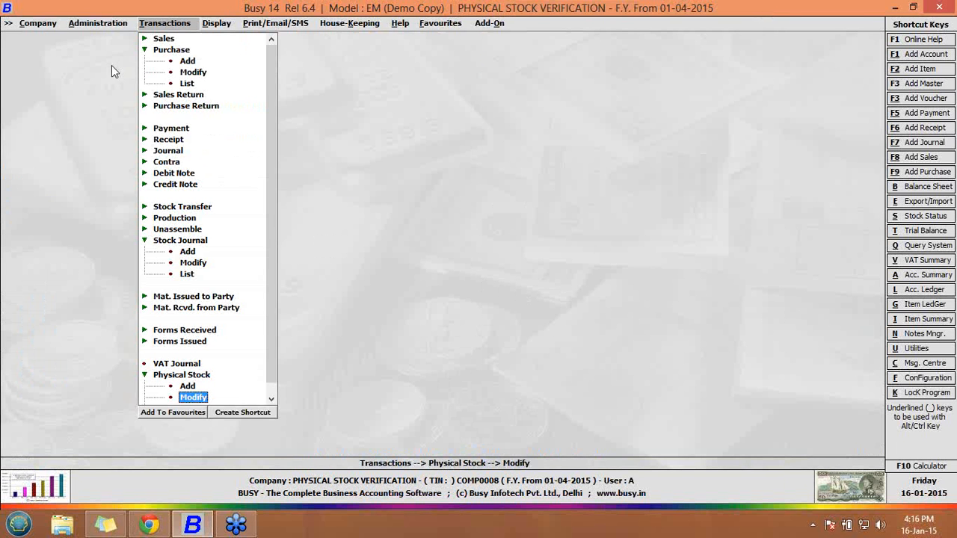
Step: Disable Batch-wise Details and enable Serial No.-wise Details in the inventory features, and save the configuration
click(102, 25)
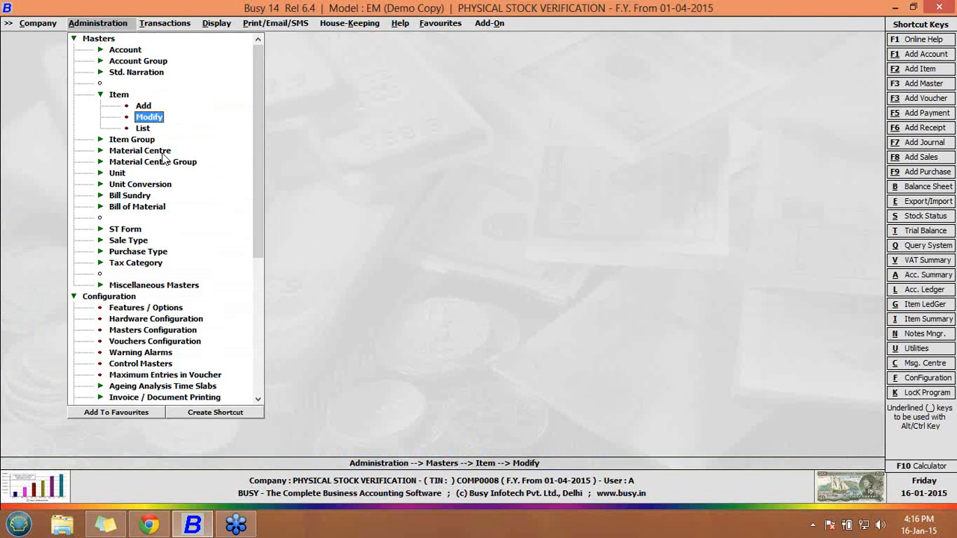
click(177, 28)
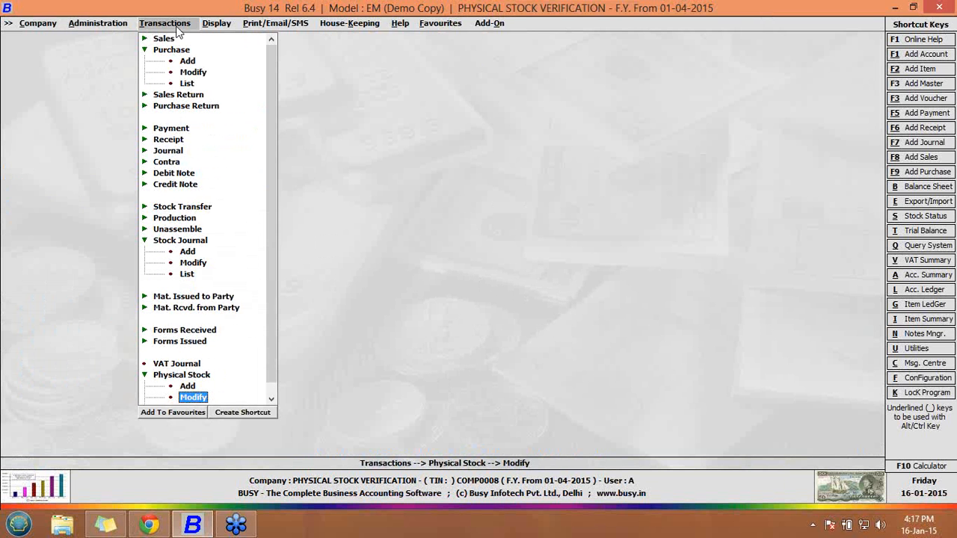
click(105, 26)
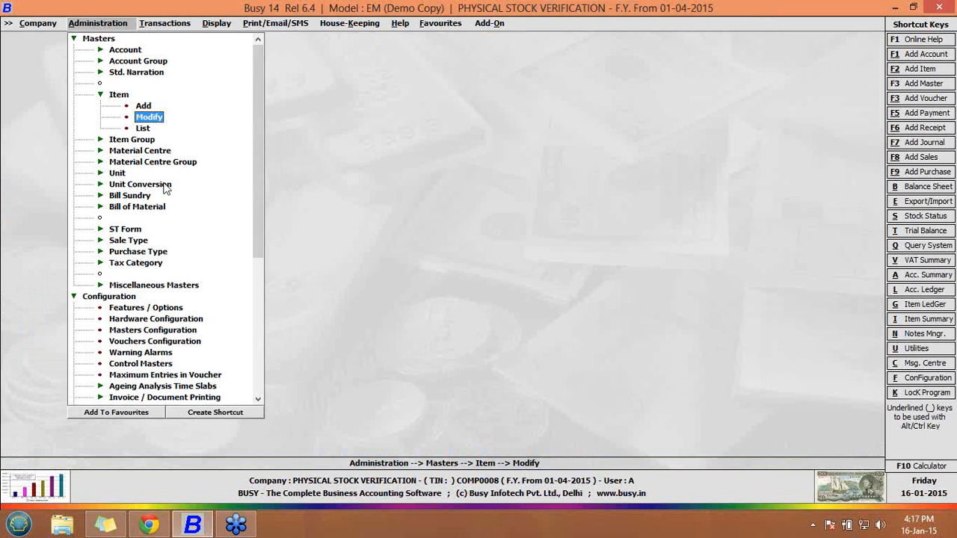
double_click(180, 305)
click(103, 176)
click(346, 115)
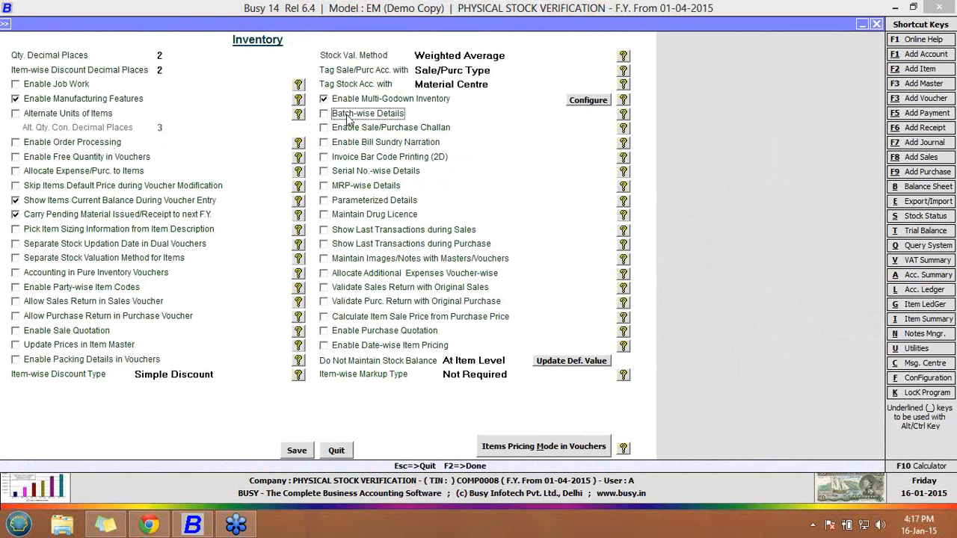
click(356, 171)
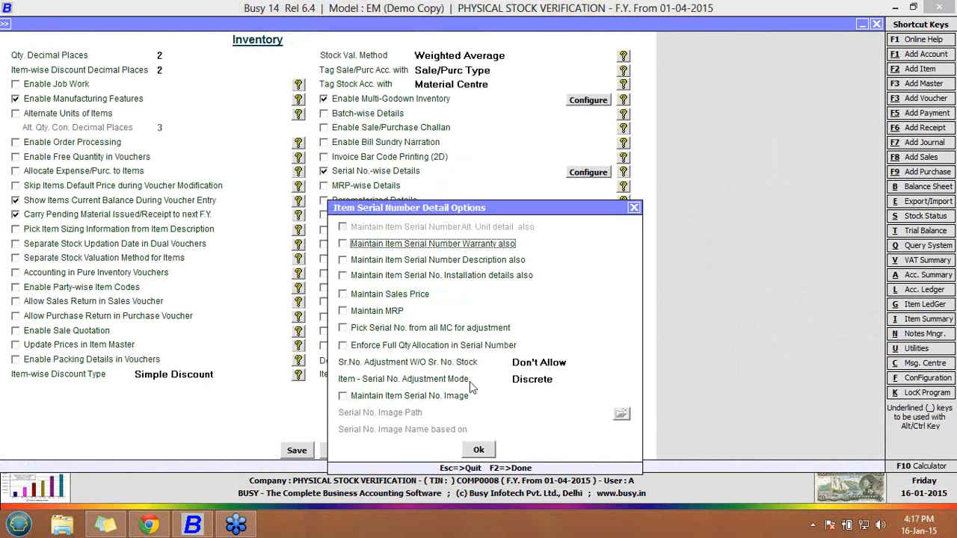
click(482, 449)
click(303, 450)
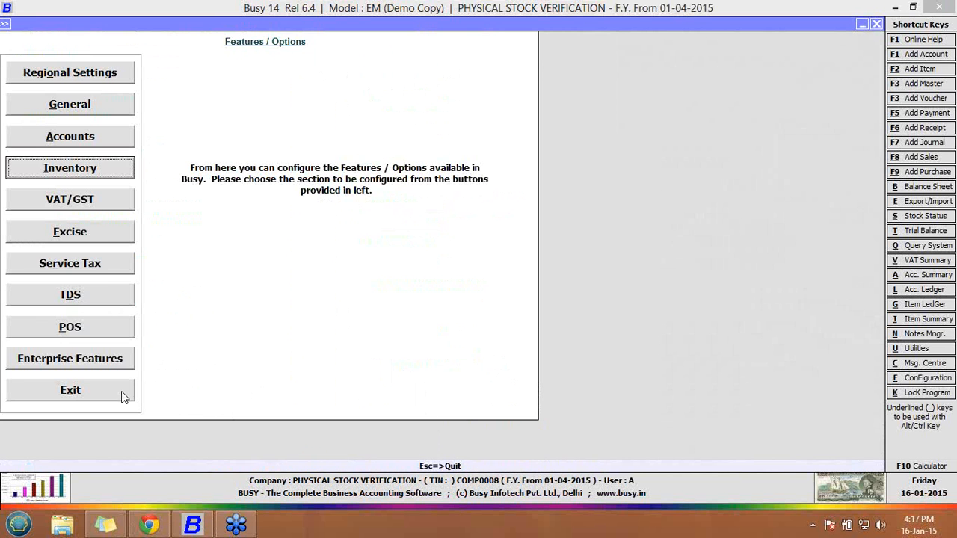
click(116, 389)
Step: Open the ITEM A master for modification and enable serial number-wise details with manual numbering
click(74, 50)
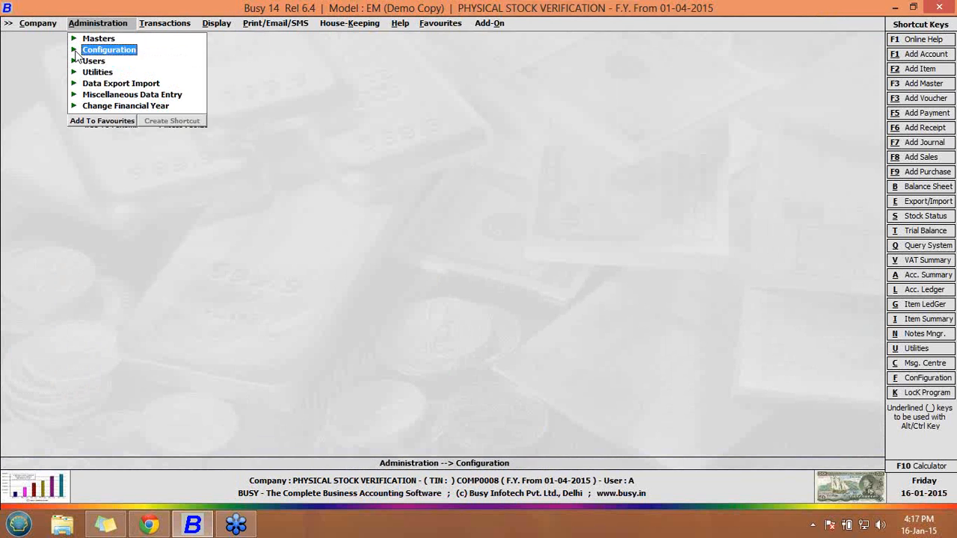
click(96, 38)
click(120, 96)
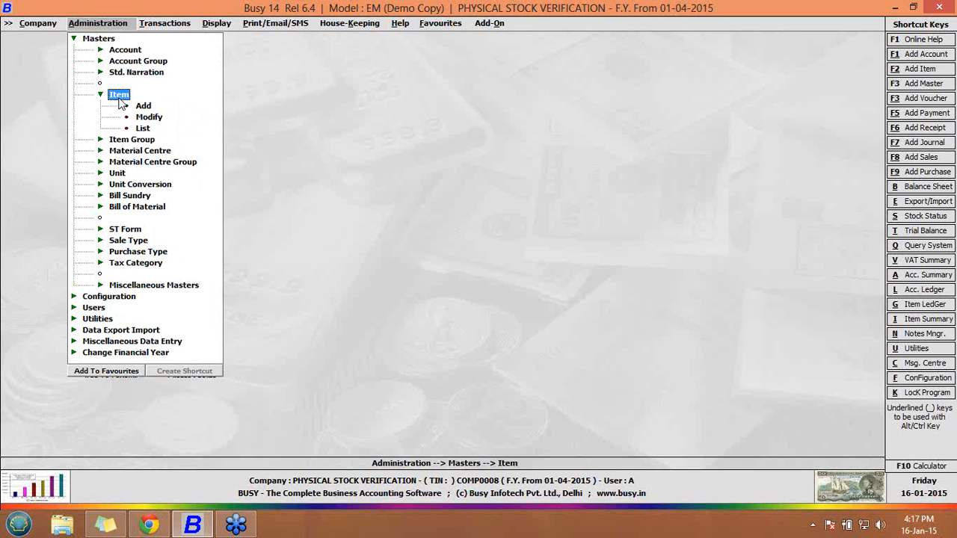
click(145, 118)
key(Return)
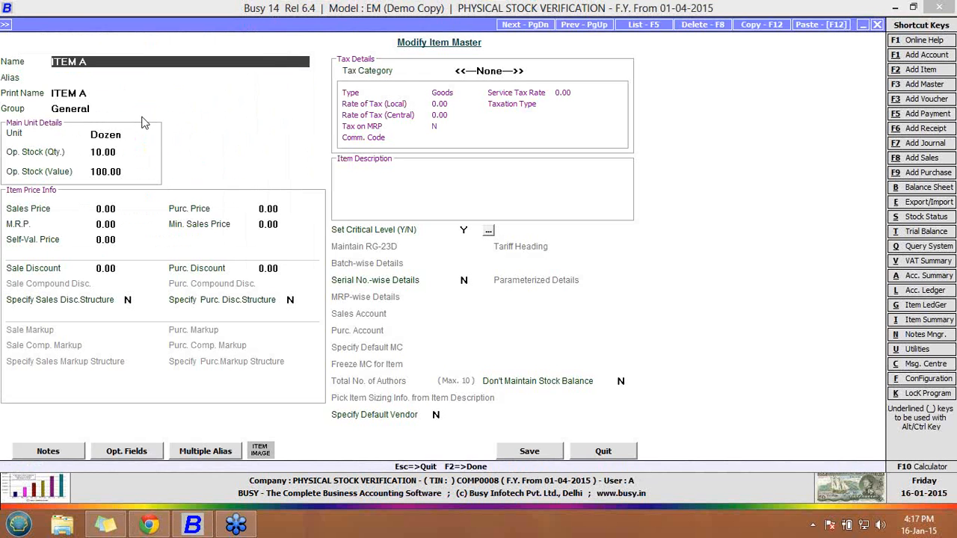
key(Return)
key(Return)
key(Return)
key(Return)
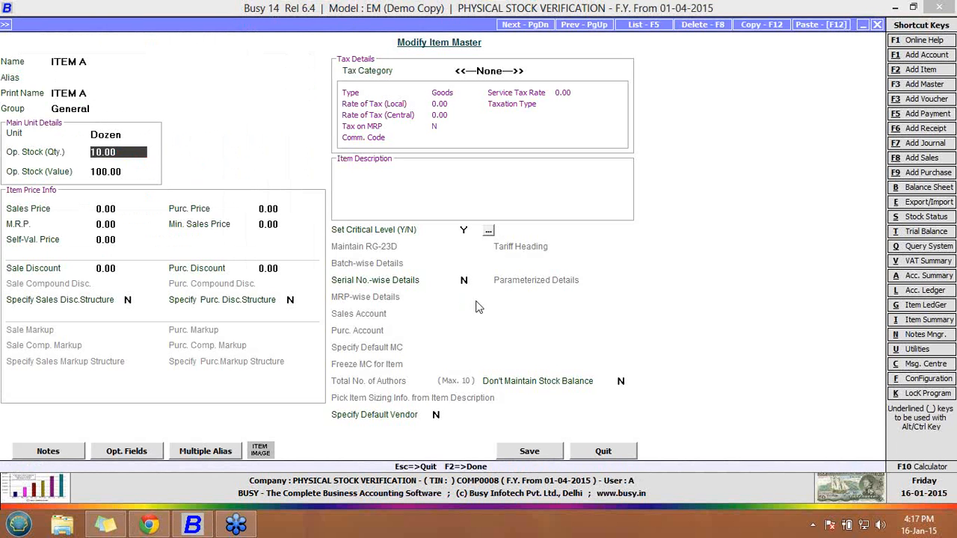
click(465, 280)
text(Y)
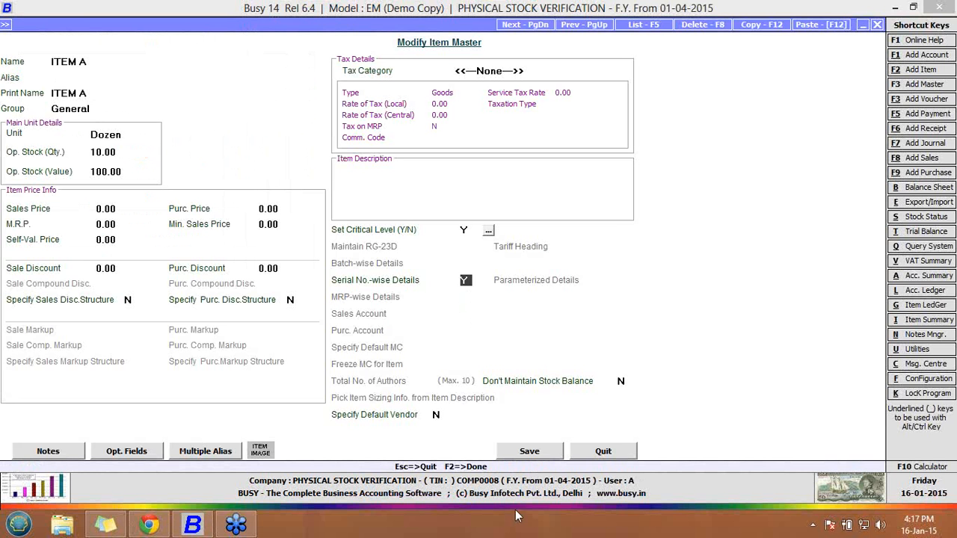
key(Return)
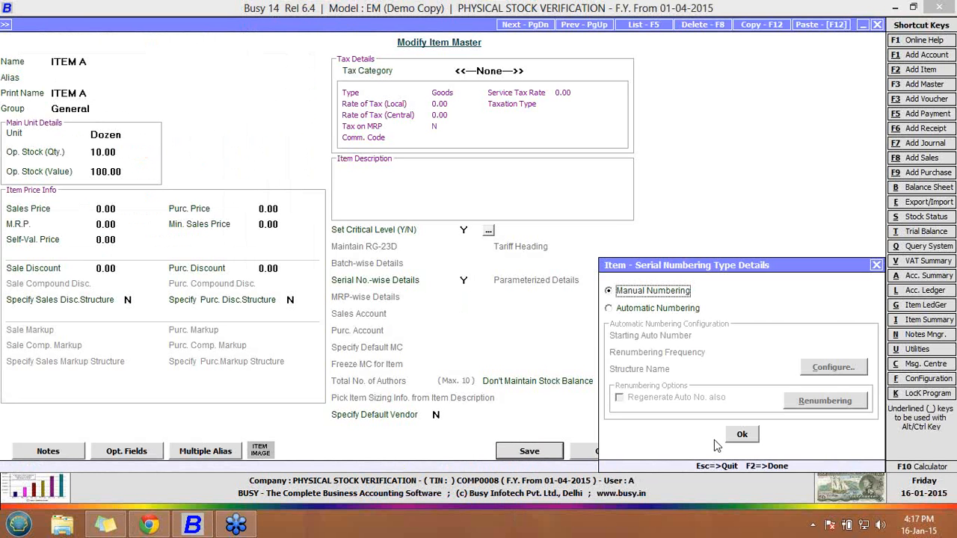
click(742, 436)
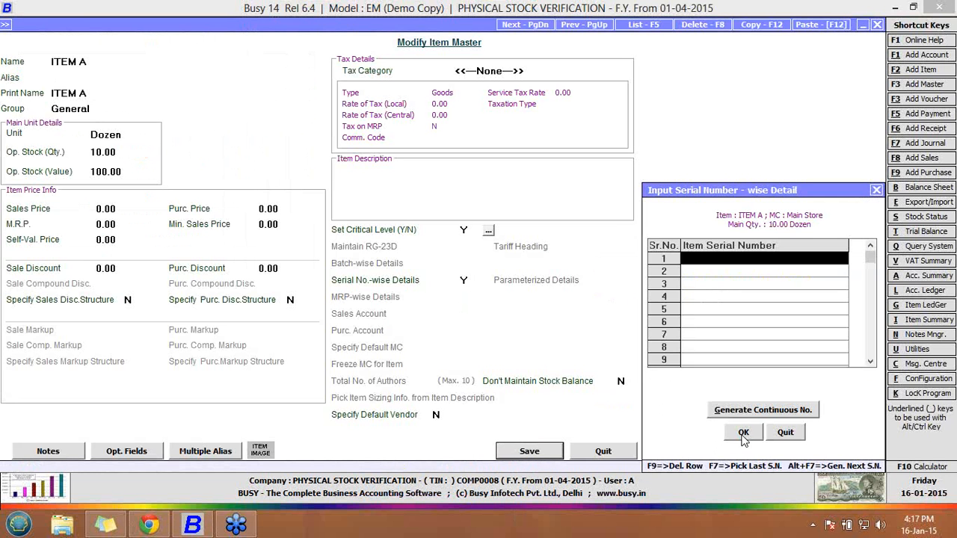
Step: Generate 10 continuous serial numbers starting from 1 for ITEM A's opening stock, and save the item master
click(743, 417)
text(1)
click(707, 447)
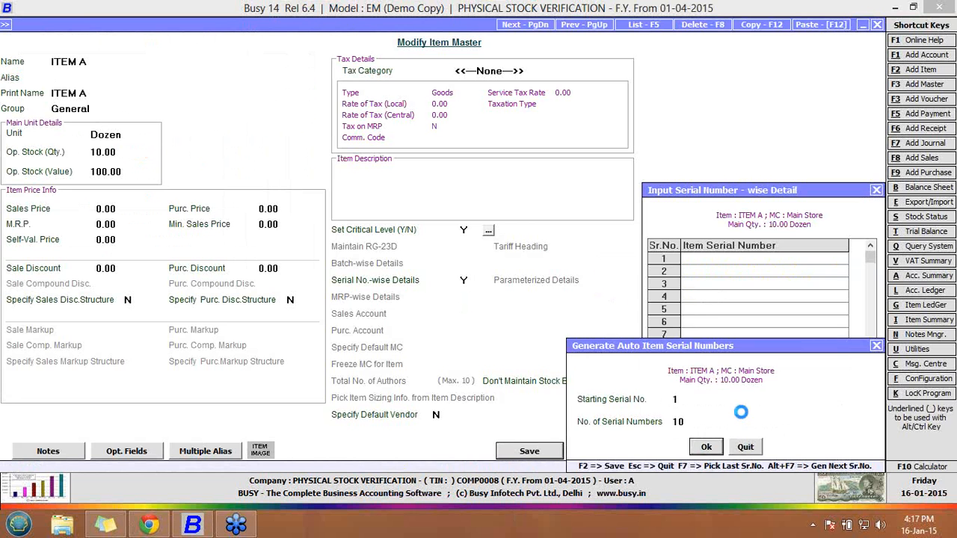
click(743, 432)
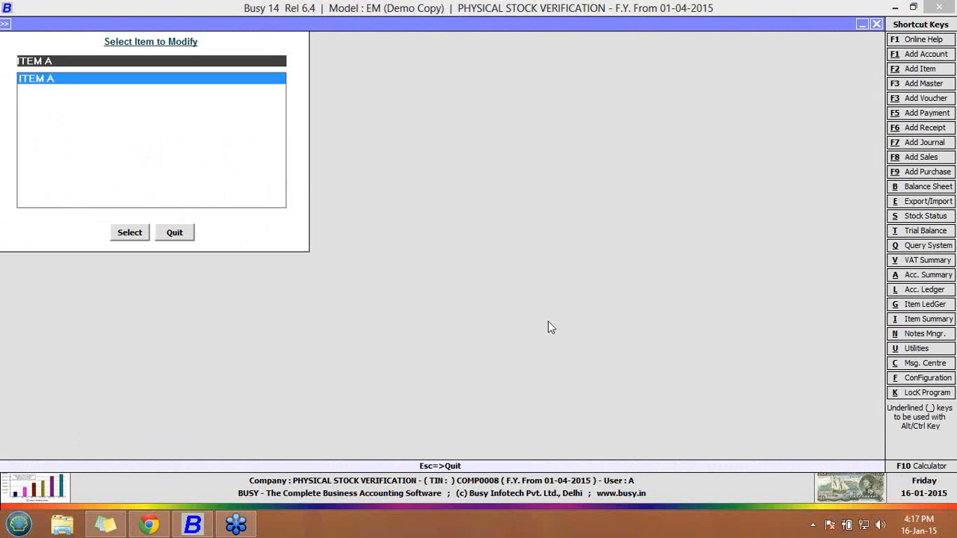
key(Escape)
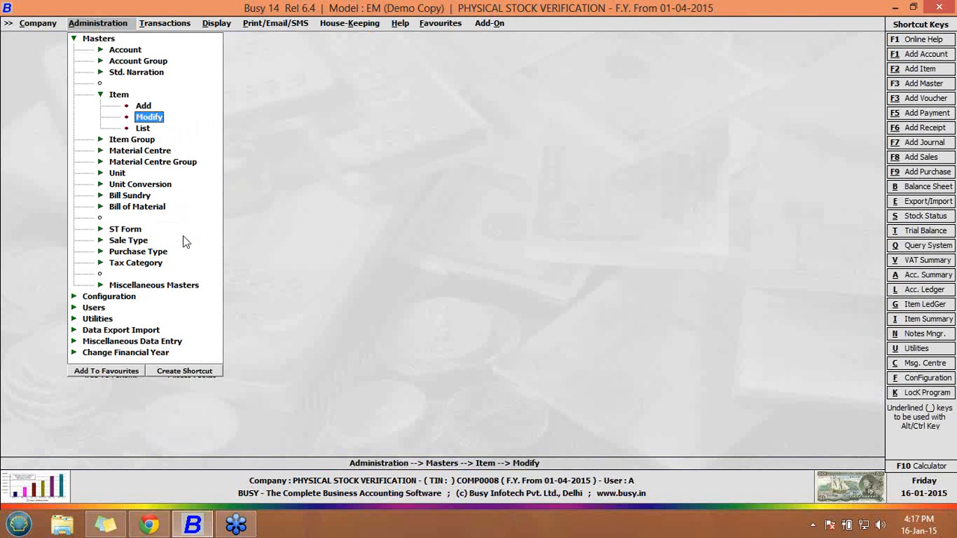
Step: Open the Main series purchase voucher number 1 dated 01-04-2015 for modification
click(178, 25)
click(174, 50)
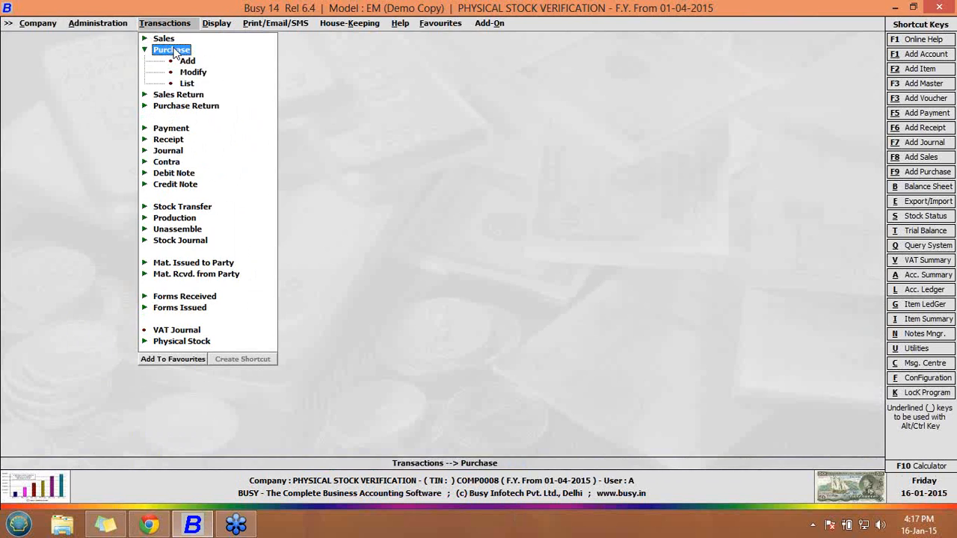
click(184, 73)
key(Return)
key(Return)
key(Return)
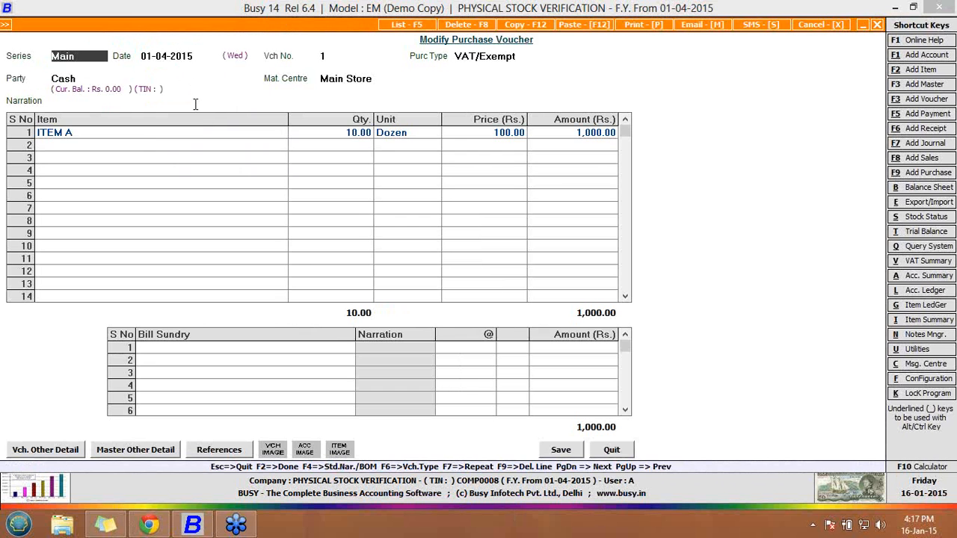
Step: Generate 10 continuous serial numbers starting from 11 for ITEM A in the purchase voucher, and accept them
click(201, 127)
key(Return)
key(Return)
key(Return)
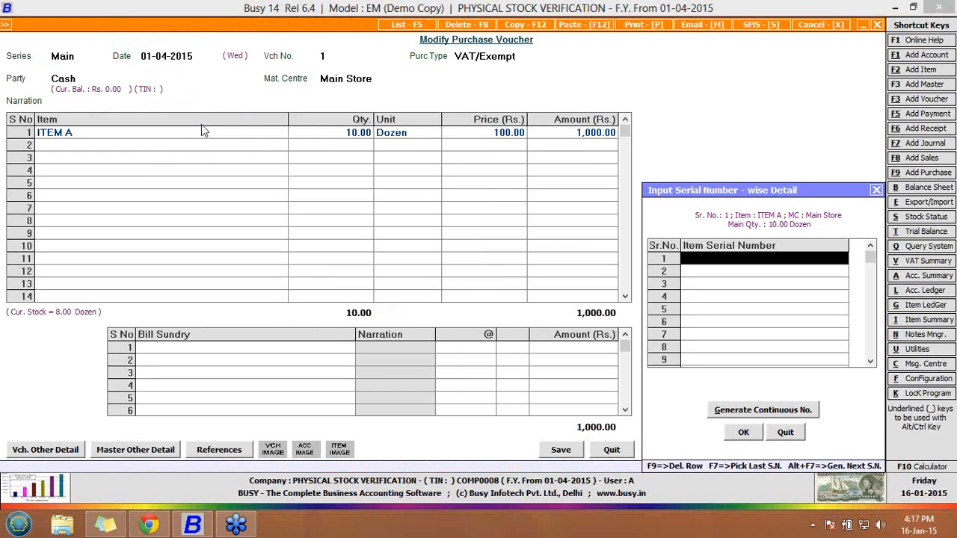
click(742, 411)
text(11)
key(Return)
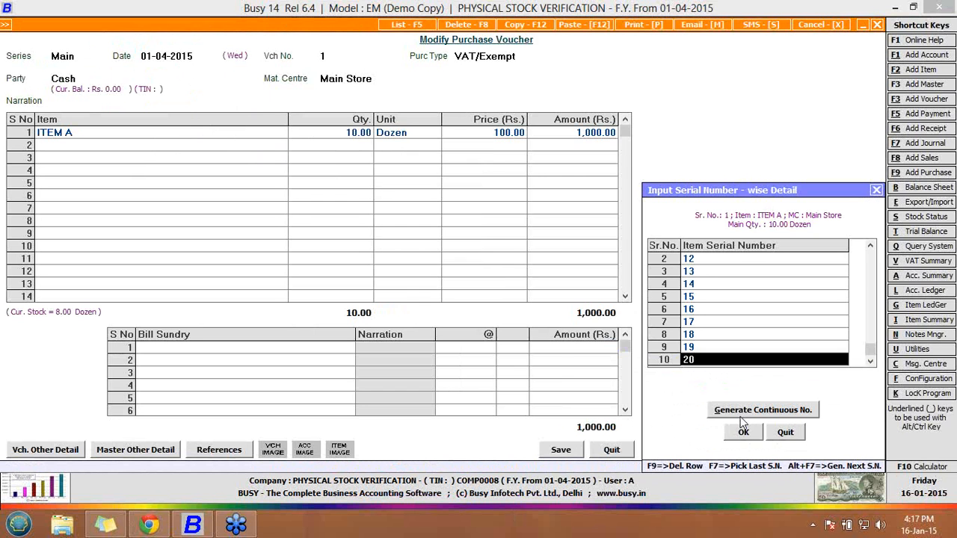
click(743, 432)
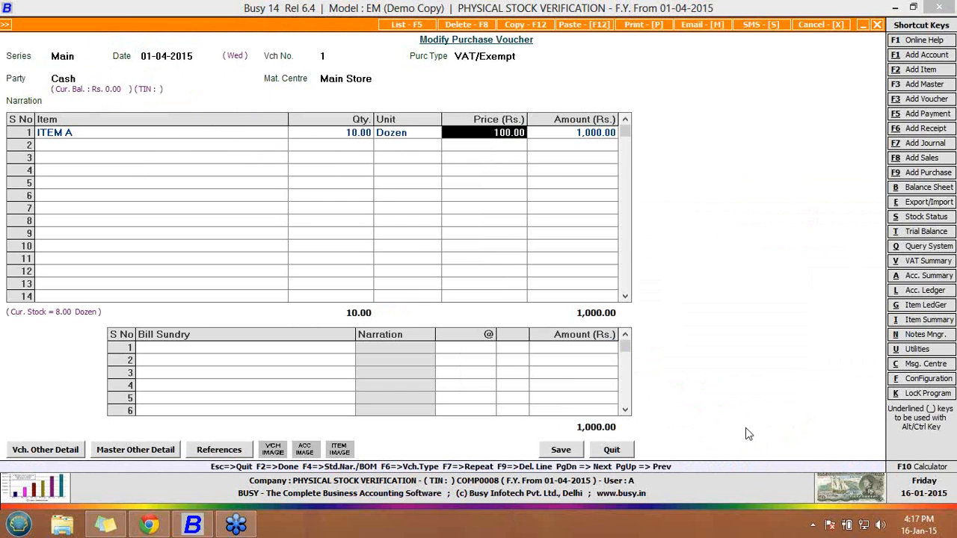
Step: Save the purchase voucher despite the negative cash balance, accept its sales tax reporting details, and leave purchase voucher modification
click(577, 451)
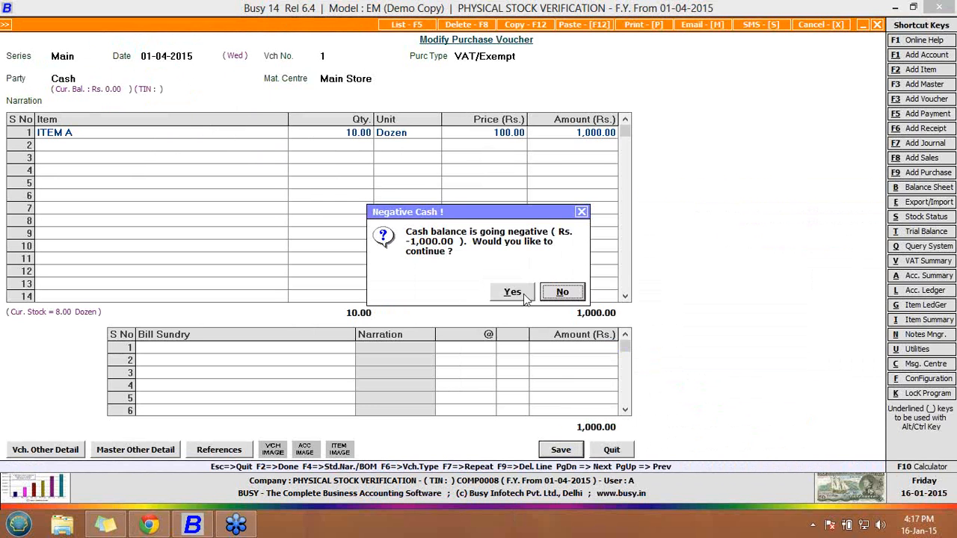
click(514, 292)
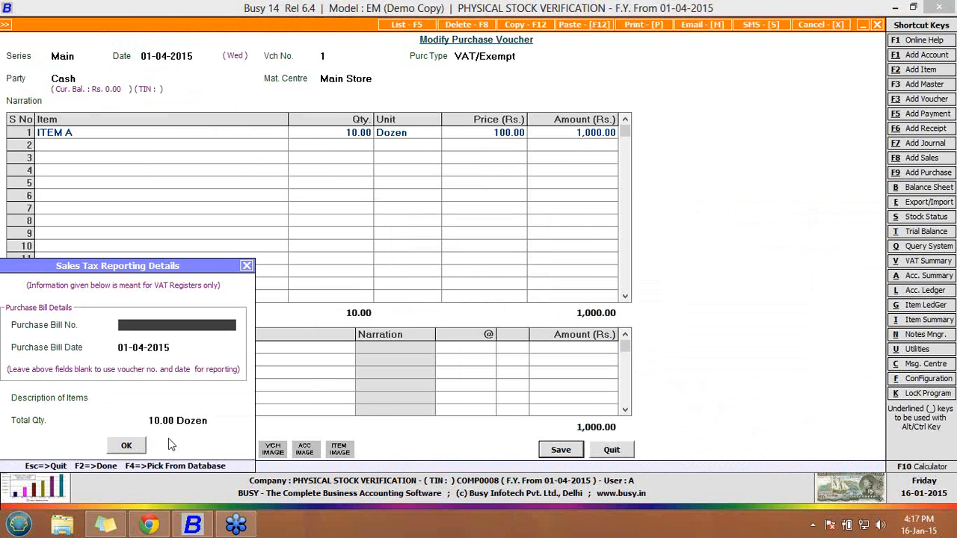
click(126, 445)
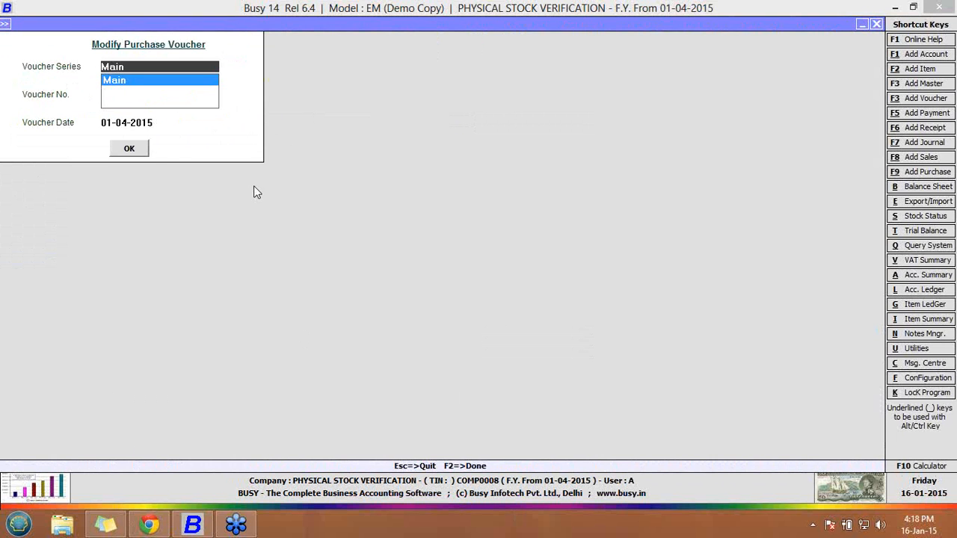
click(874, 23)
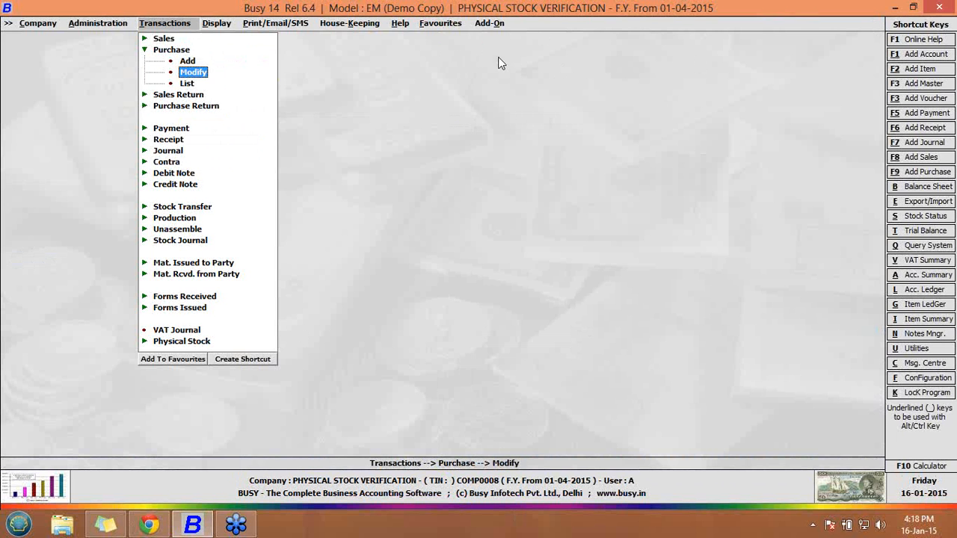
Step: Open physical stock voucher number 1 dated 01-04-2015 for modification
click(198, 342)
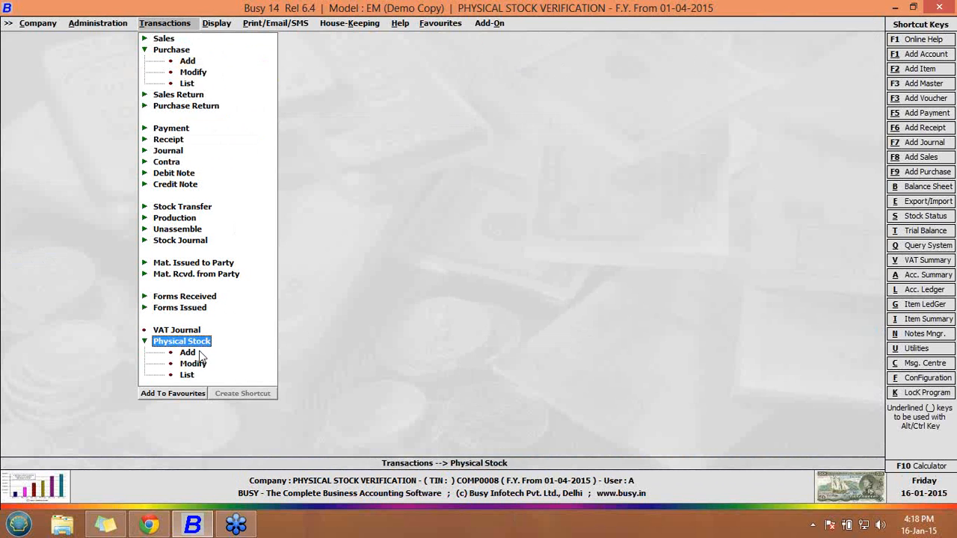
click(197, 363)
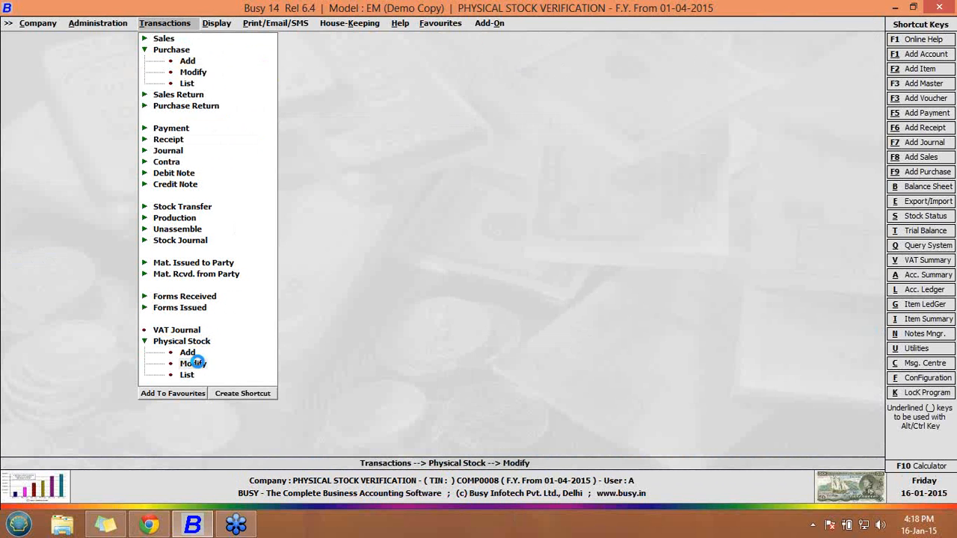
text(1)
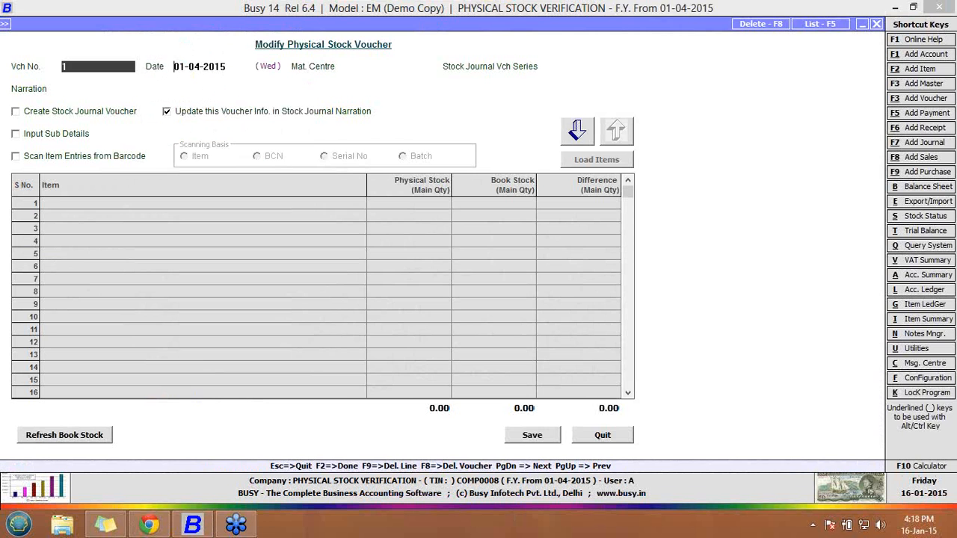
key(Return)
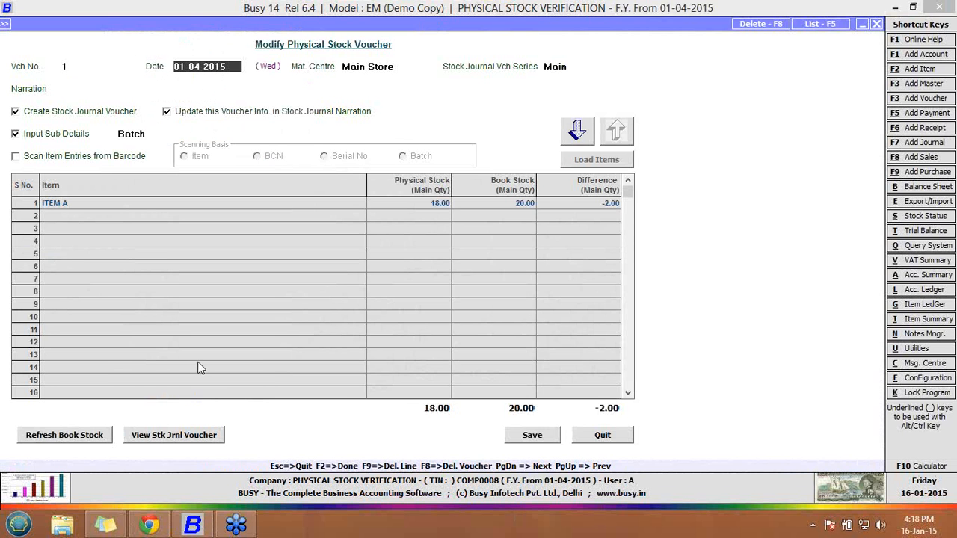
Step: Change the voucher's sub details from Batch to Serial No., accepting removal of the batch sub details
click(143, 134)
key(Return)
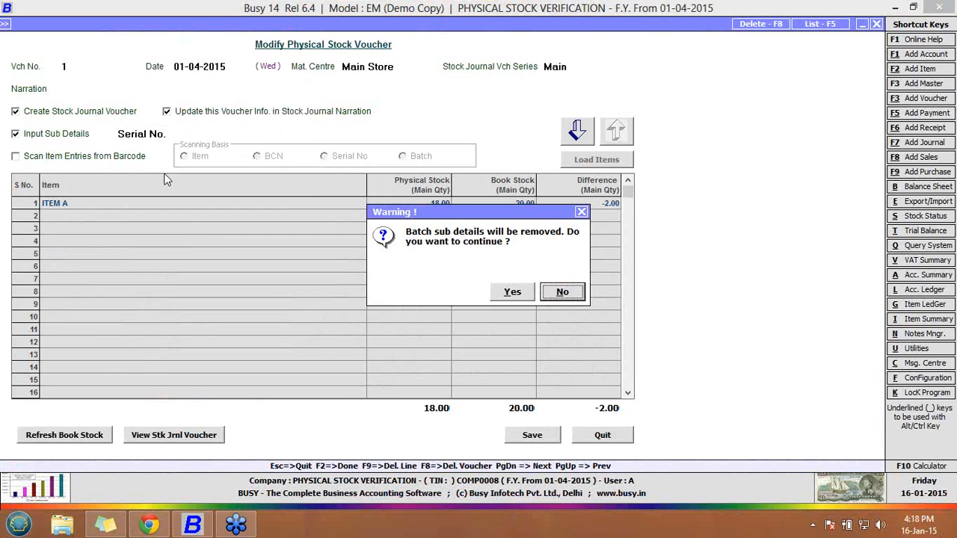
key(Left)
key(Return)
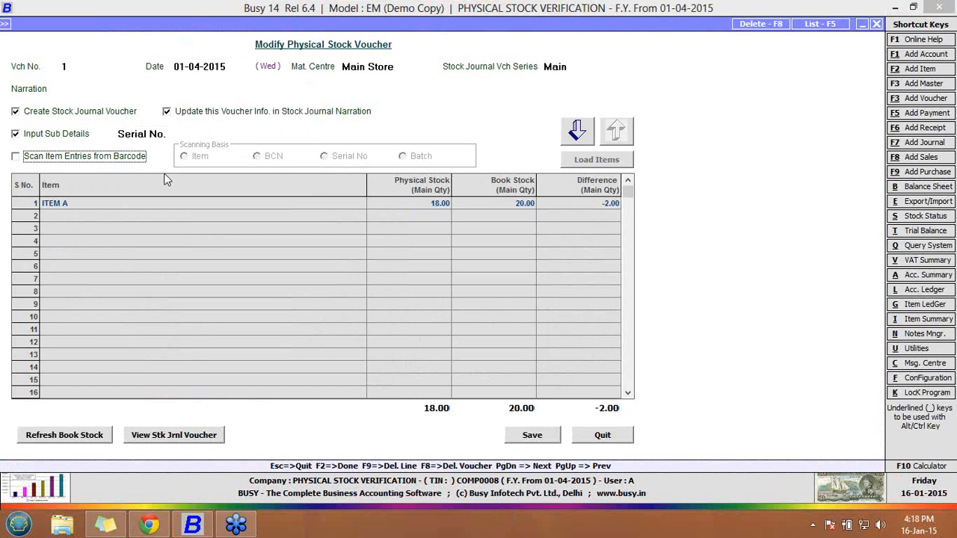
Step: Assign serial numbers 1 to 18 to ITEM A's physical stock, and save the physical stock voucher
click(577, 132)
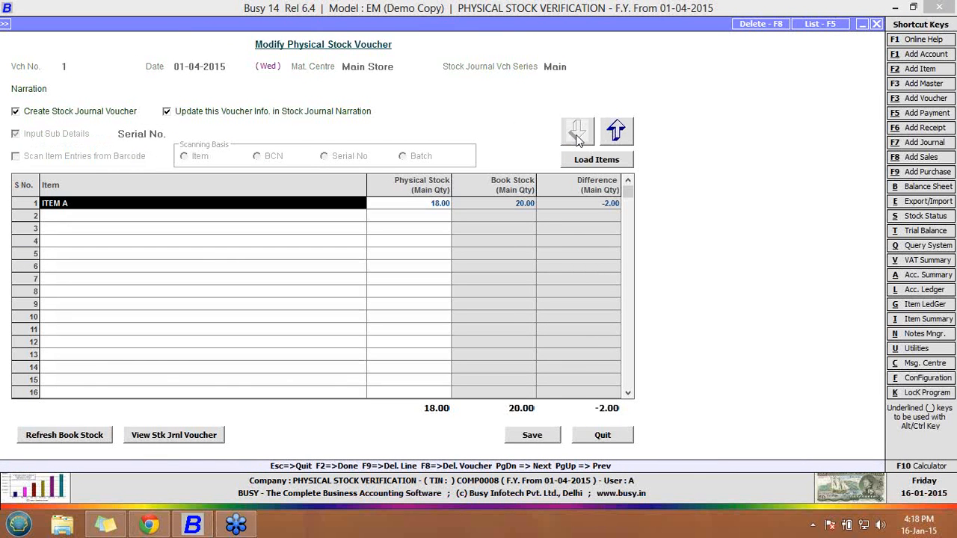
key(Return)
key(Return)
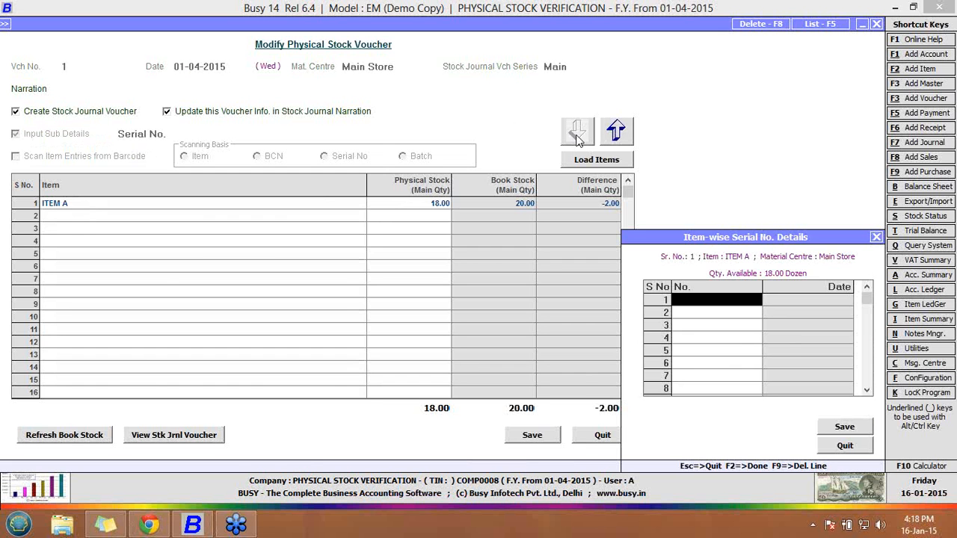
text(1)
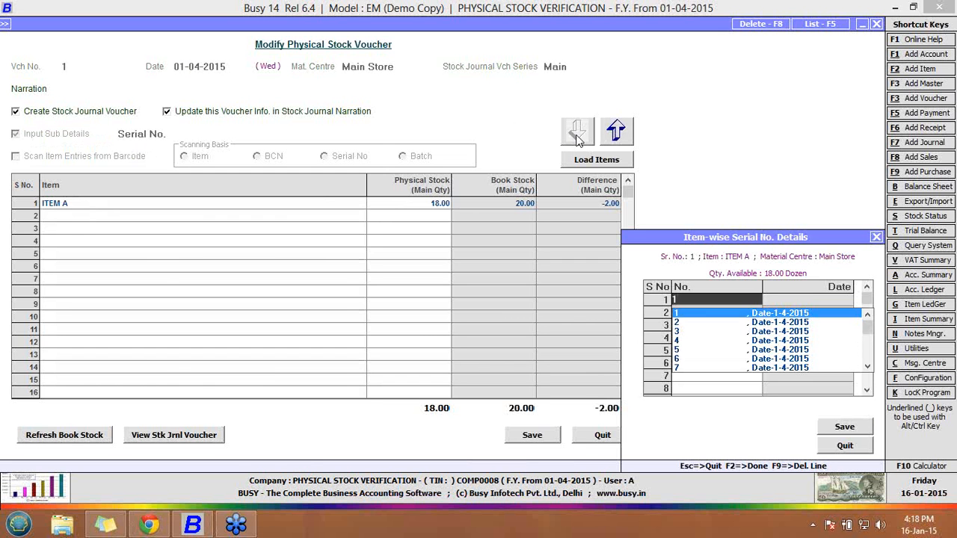
key(Return)
text(3)
key(Return)
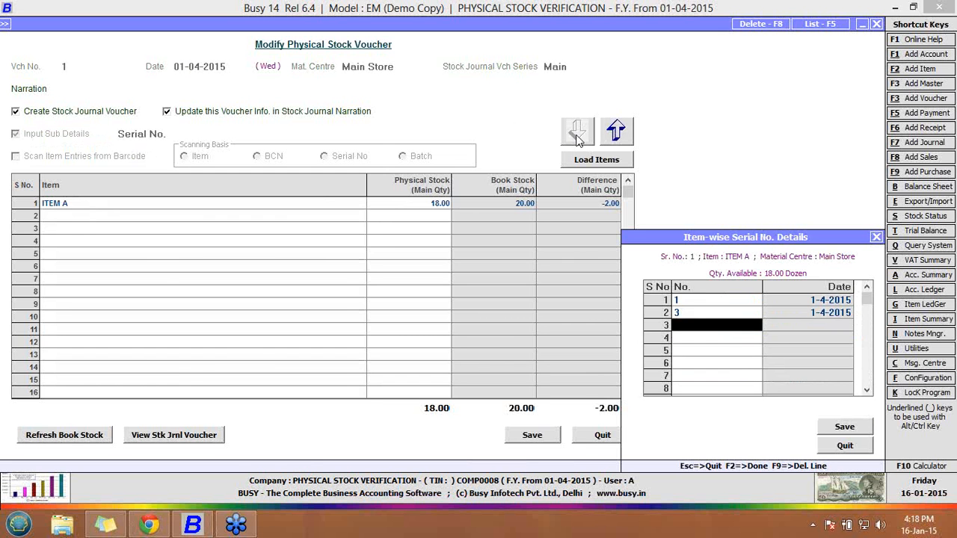
key(Return)
key(Return)
key(Return)
key(Return)
key(Return)
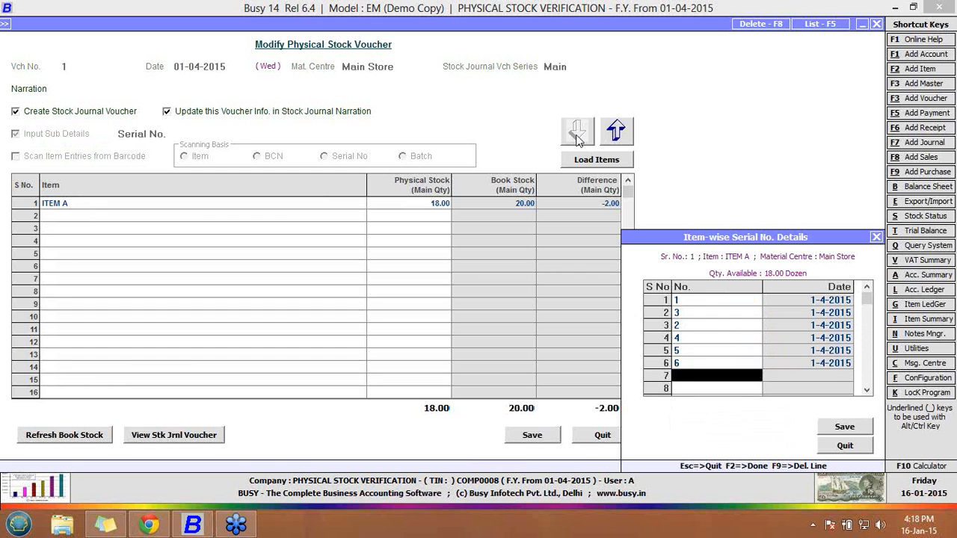
key(Return)
key(Return)
key(Return)
key(Return)
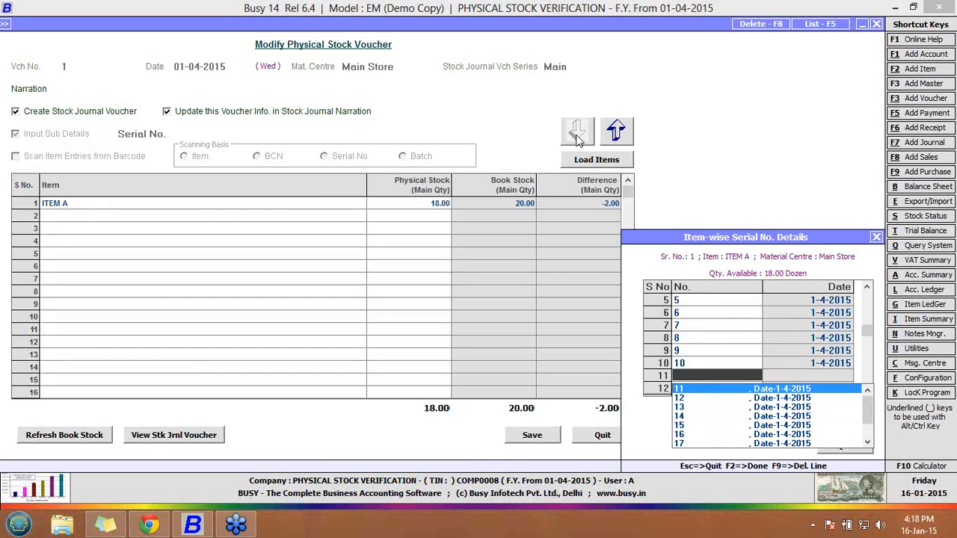
key(Return)
key(Return)
key(Return)
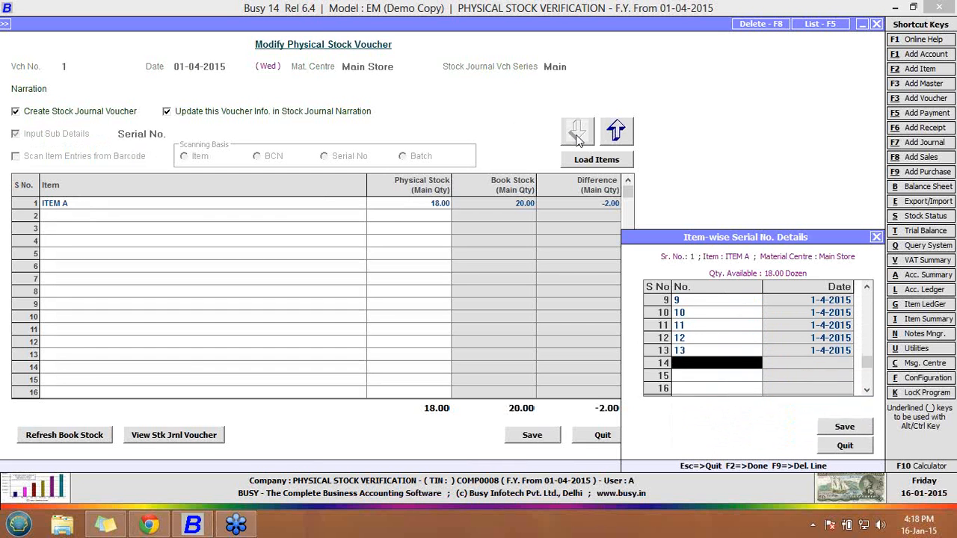
key(Return)
key(Return)
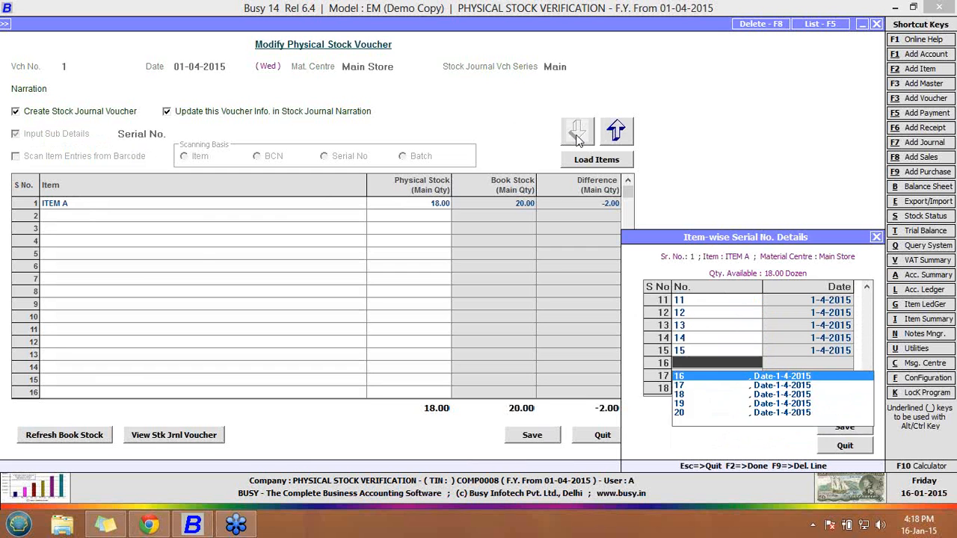
key(Return)
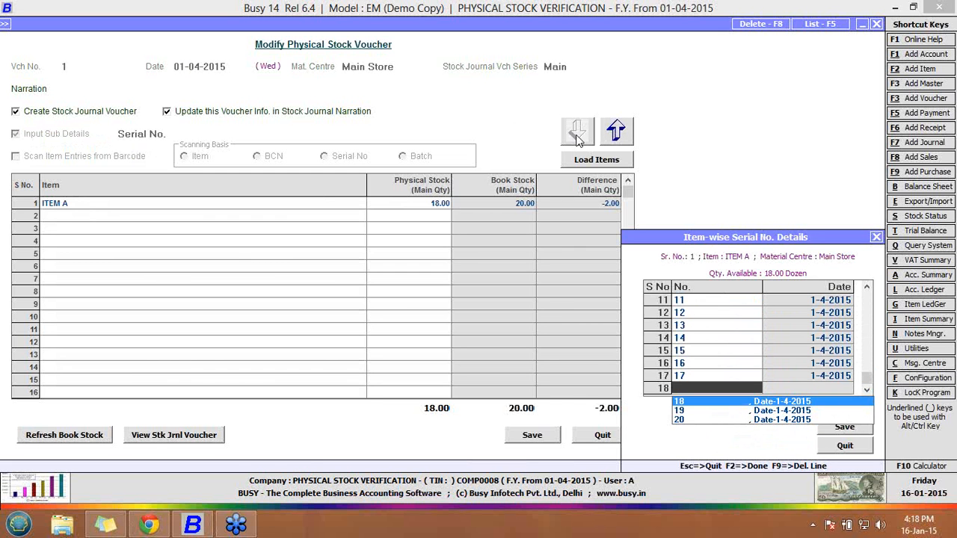
key(Return)
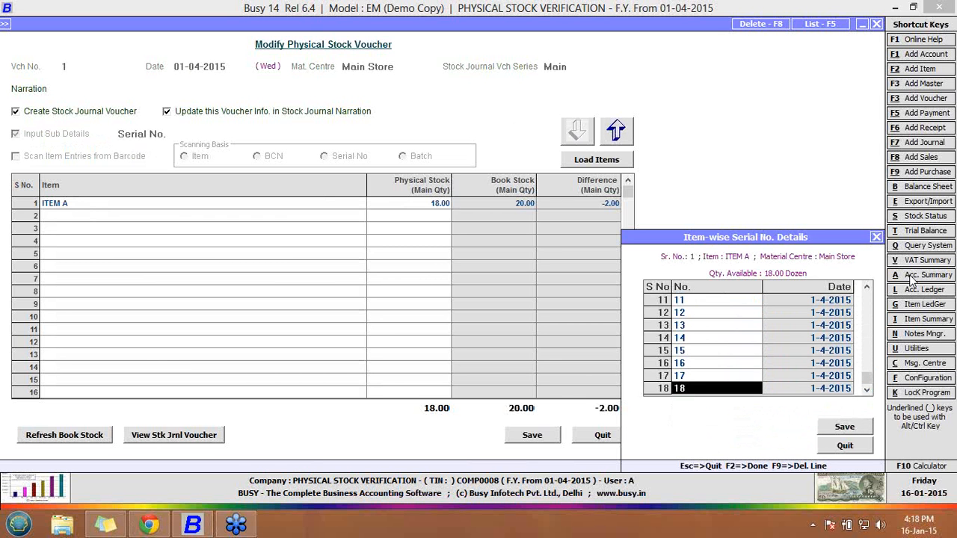
click(861, 429)
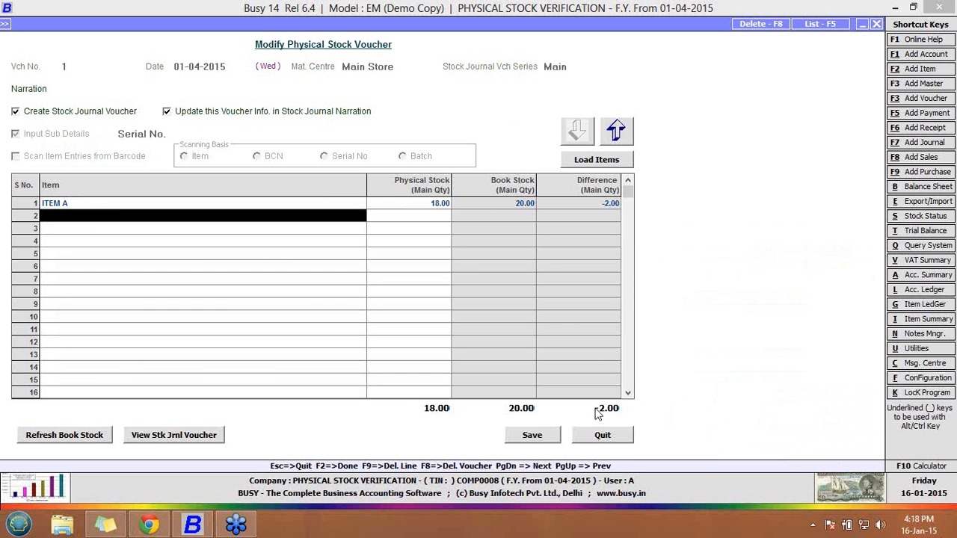
click(534, 436)
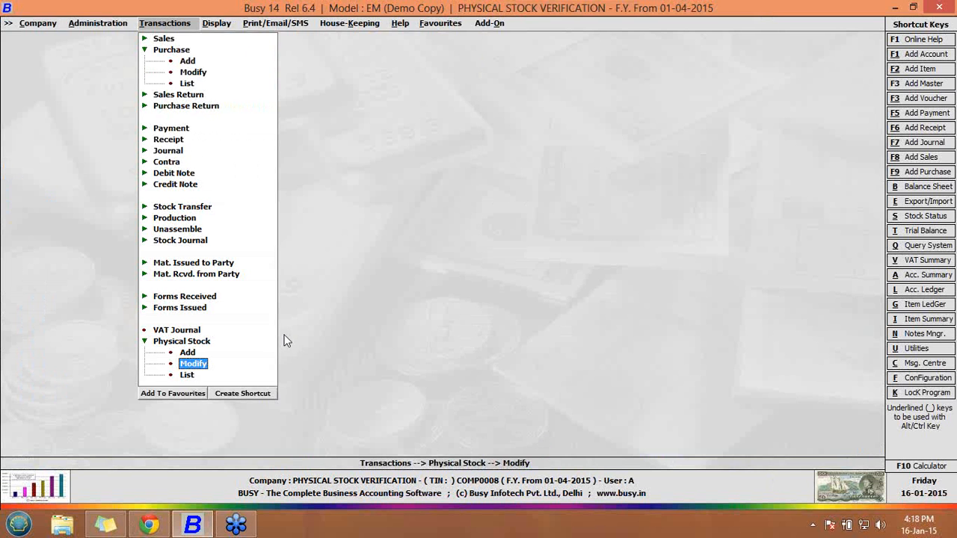
Step: Open the Main series stock journal voucher dated 01-04-2015, examine the serial numbers selected for consumed ITEM A, and close it without changes
click(183, 244)
click(189, 263)
click(129, 149)
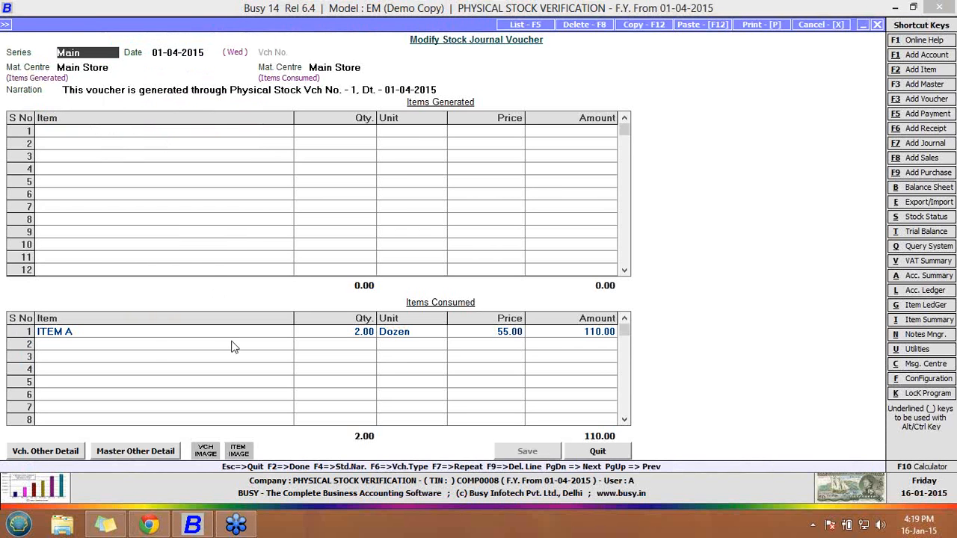
click(238, 338)
key(Return)
key(Return)
key(Return)
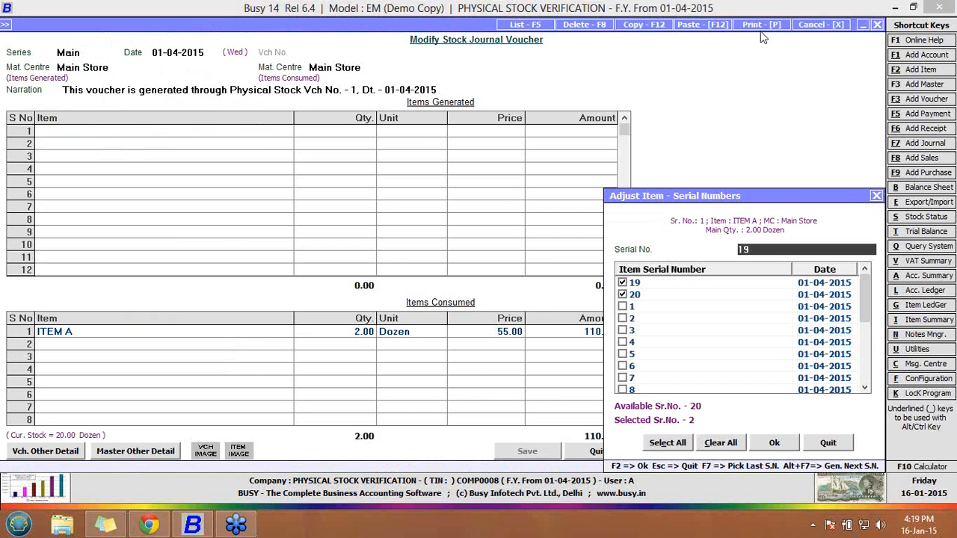
click(836, 443)
click(620, 454)
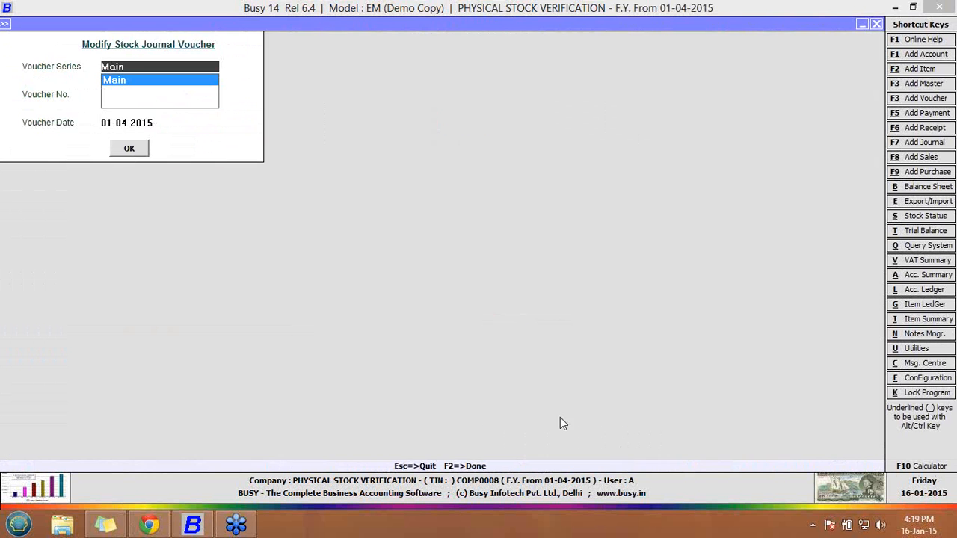
click(877, 26)
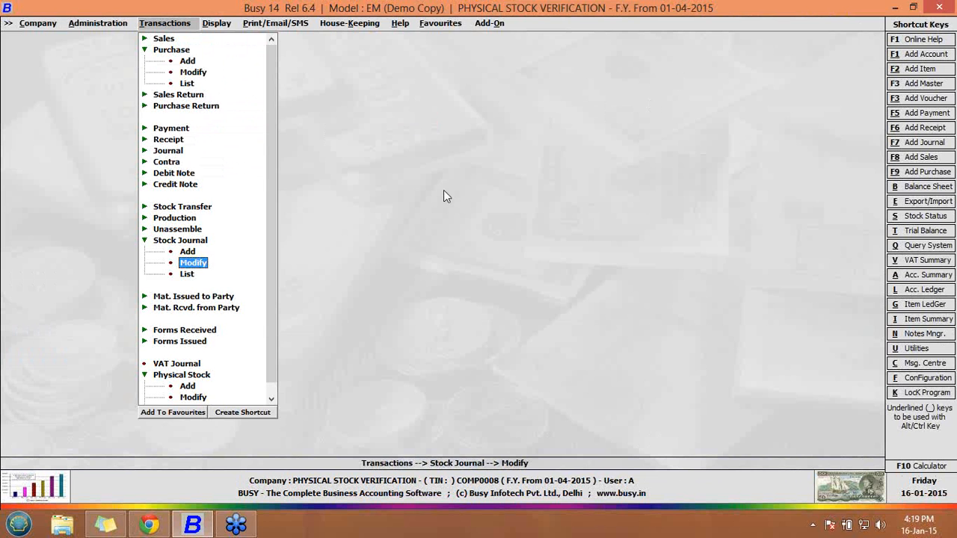
Step: Reopen physical stock voucher number 1 for modification and enable scanning item entries from barcode on the Serial No basis
click(187, 394)
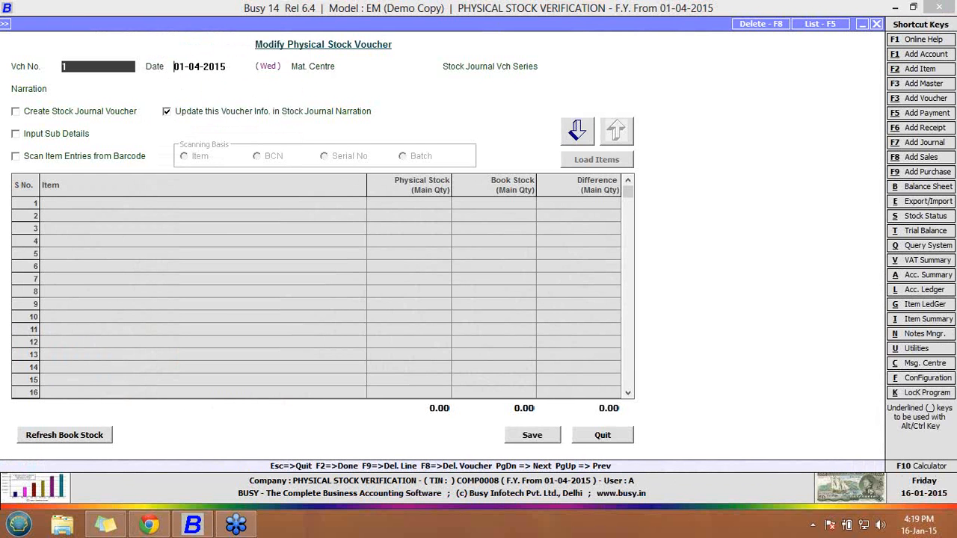
key(Return)
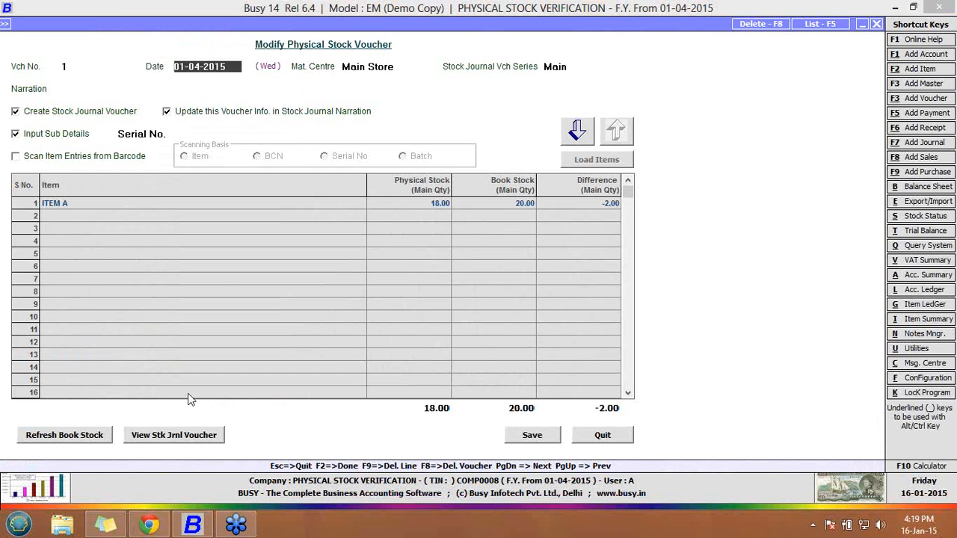
click(43, 162)
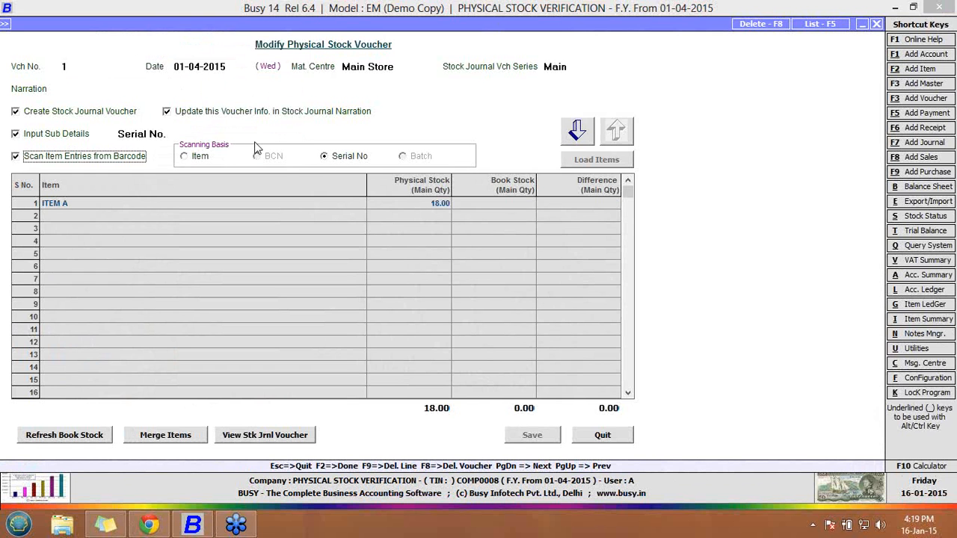
Step: Replace the existing ITEM A row with scanned entries for serial numbers 1 to 10, and merge them into one row
click(586, 134)
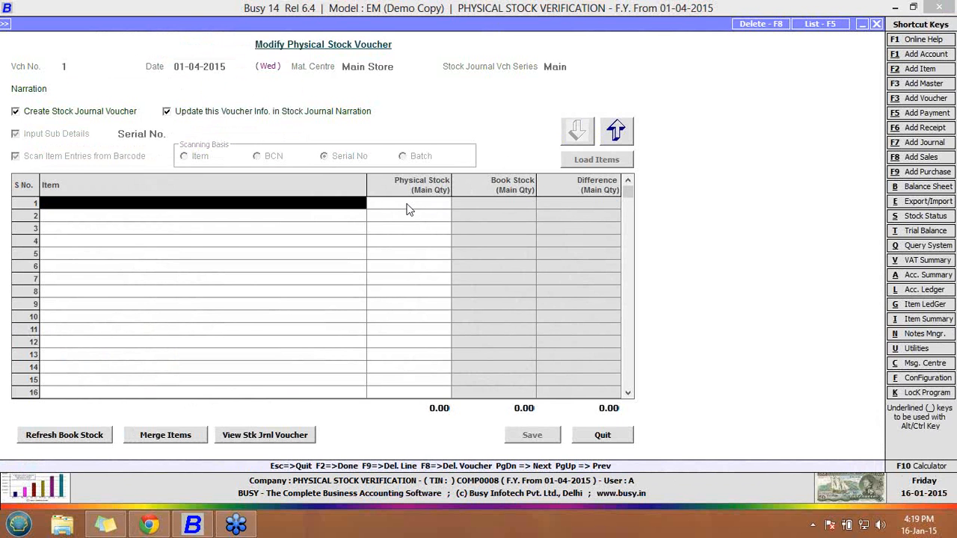
key(Return)
text(2)
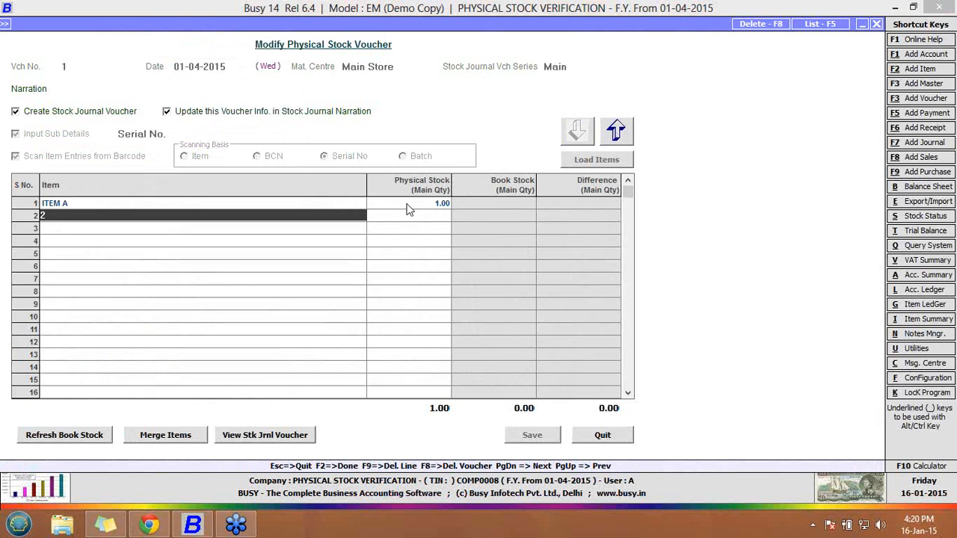
key(Return)
text(3)
key(Return)
text(4)
key(Return)
text(5)
key(Return)
key(6)
key(Return)
text(7)
key(Return)
text(8)
key(Return)
text(9)
key(Return)
text(10)
key(Return)
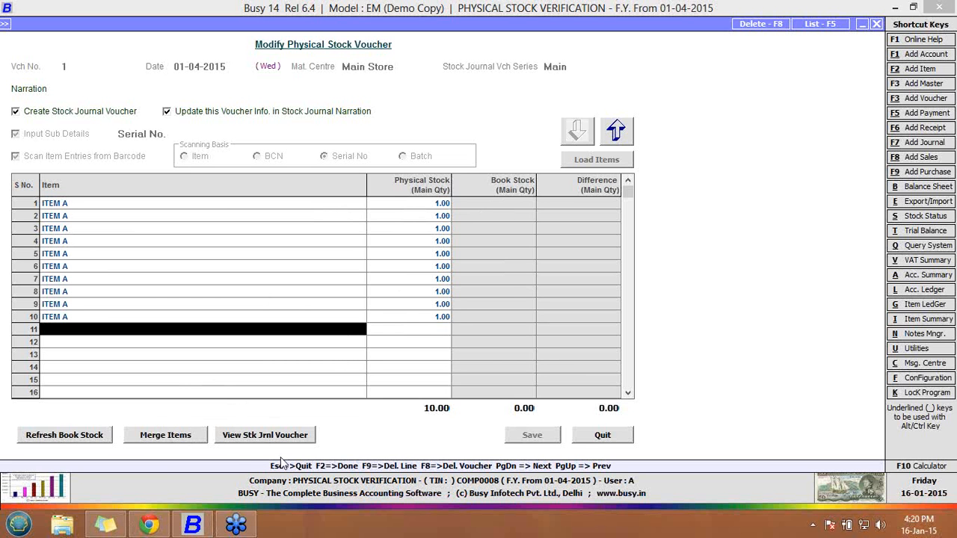
click(200, 442)
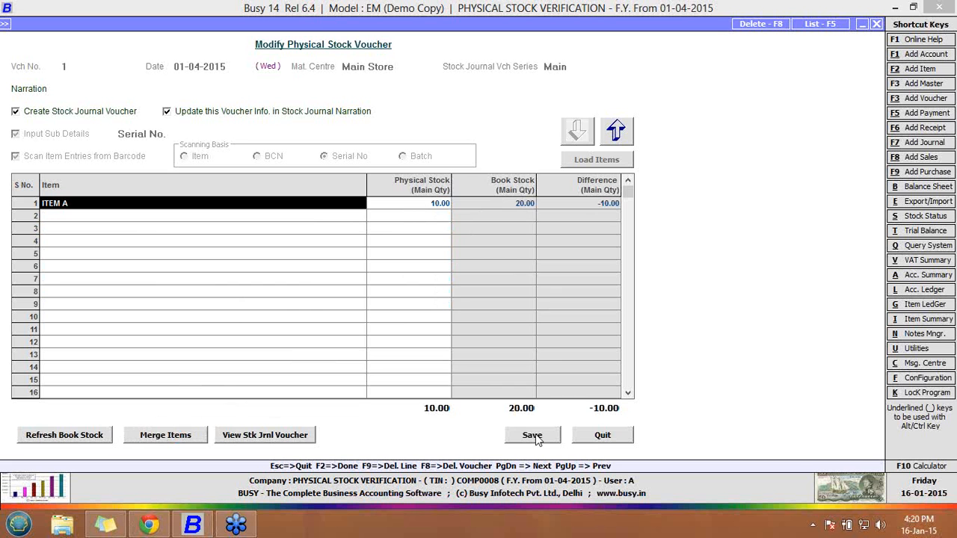
Step: Open the serial number details of the merged ITEM A row and review all the listed serial numbers
click(410, 201)
key(Return)
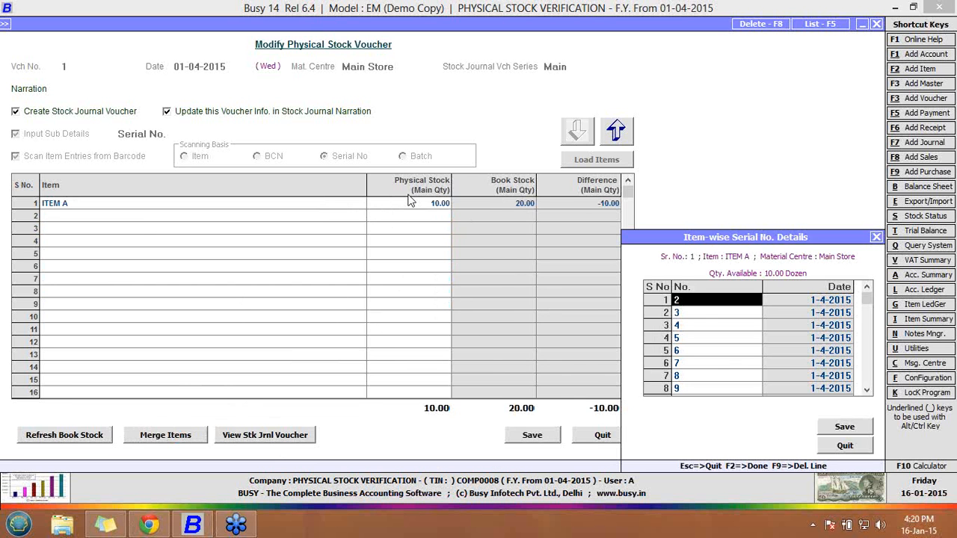
key(Down)
key(Down)
key(Down)
key(Down)
key(Down)
key(Down)
key(Down)
key(Down)
key(Down)
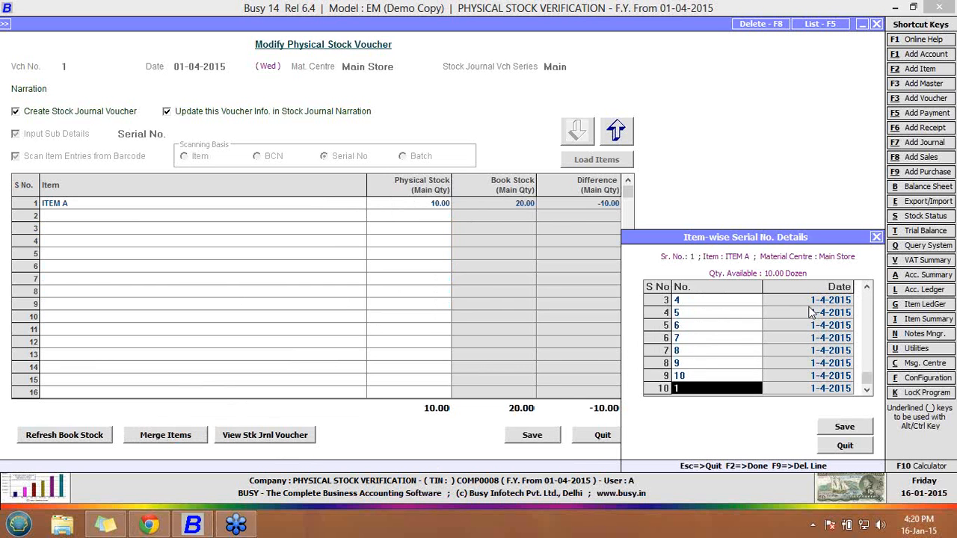
Step: Save ITEM A's serial number details and save the modified physical stock voucher
click(845, 427)
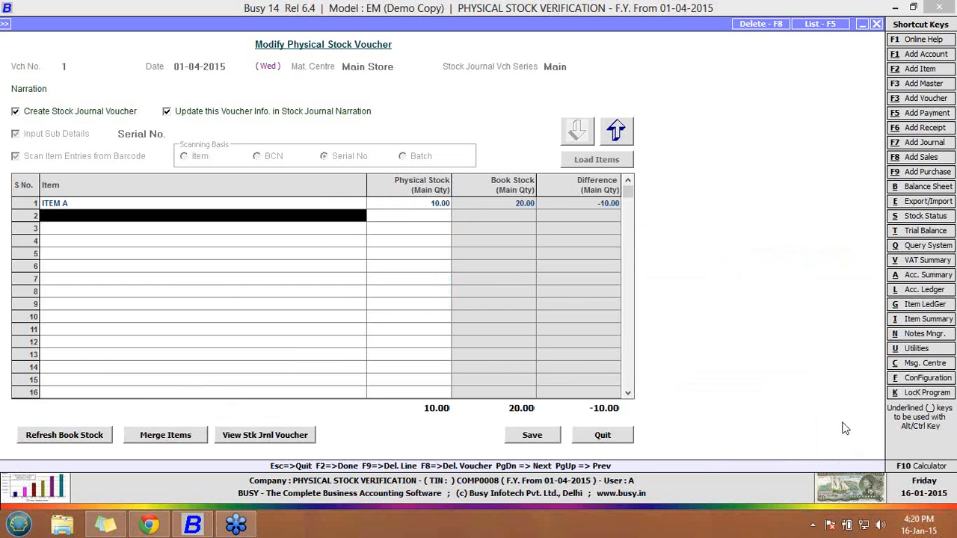
click(544, 440)
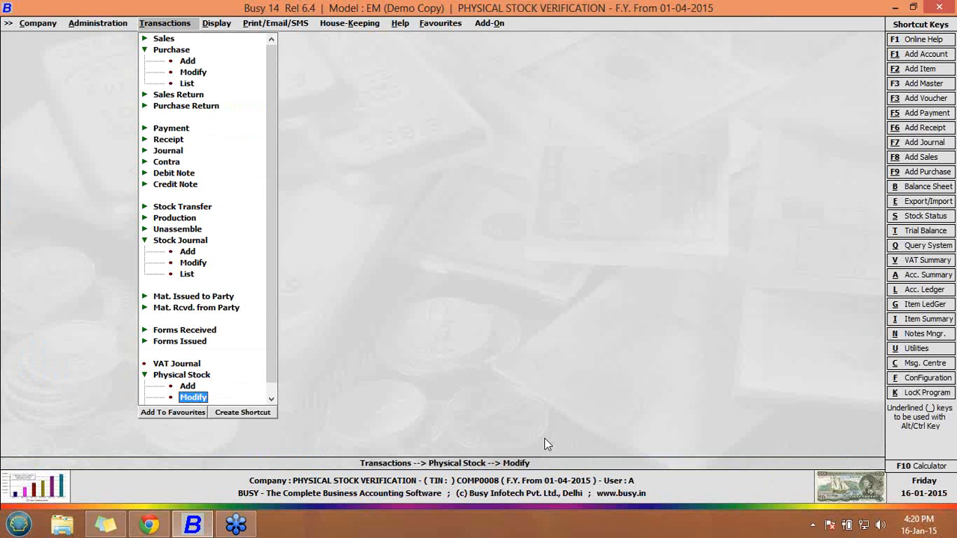
click(112, 23)
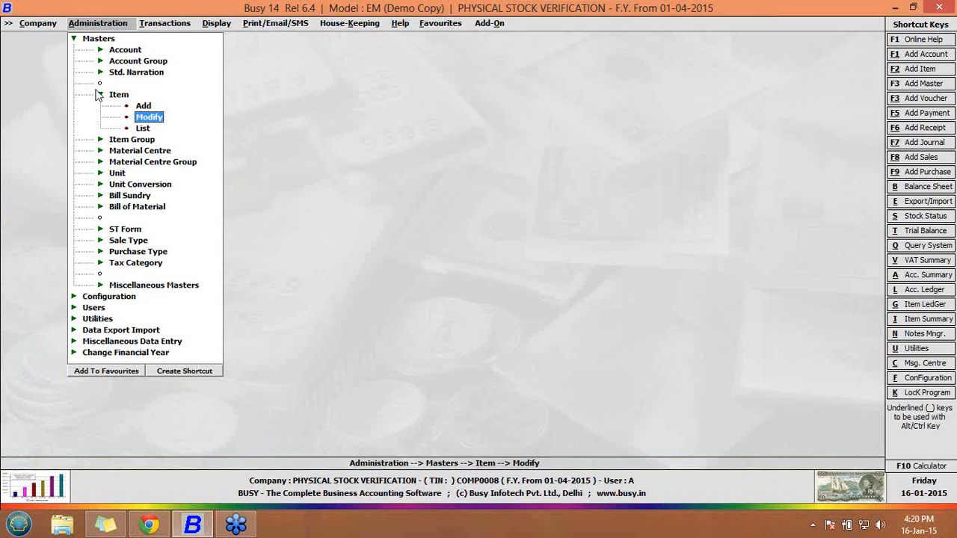
click(75, 38)
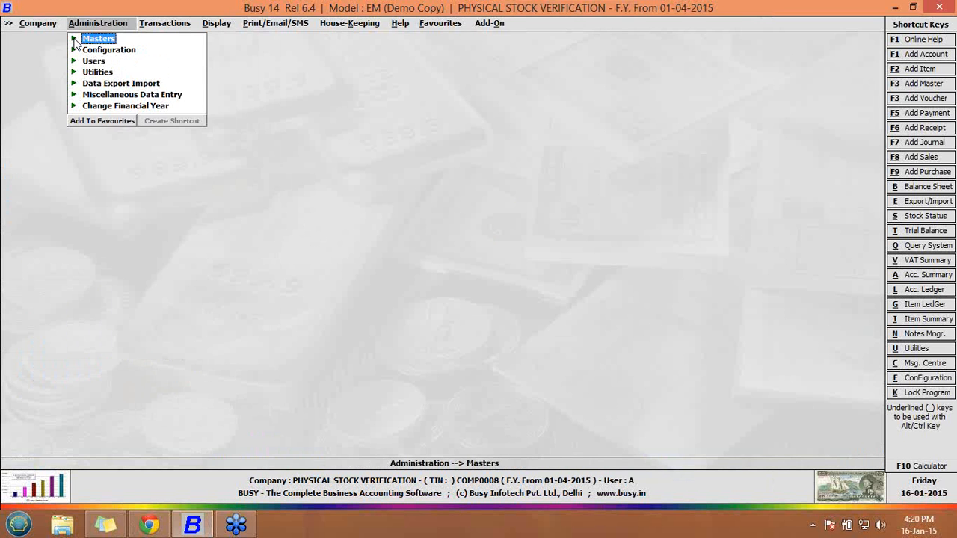
Step: Reopen physical stock voucher number 1, delete it, and close the voucher form
click(170, 26)
click(200, 397)
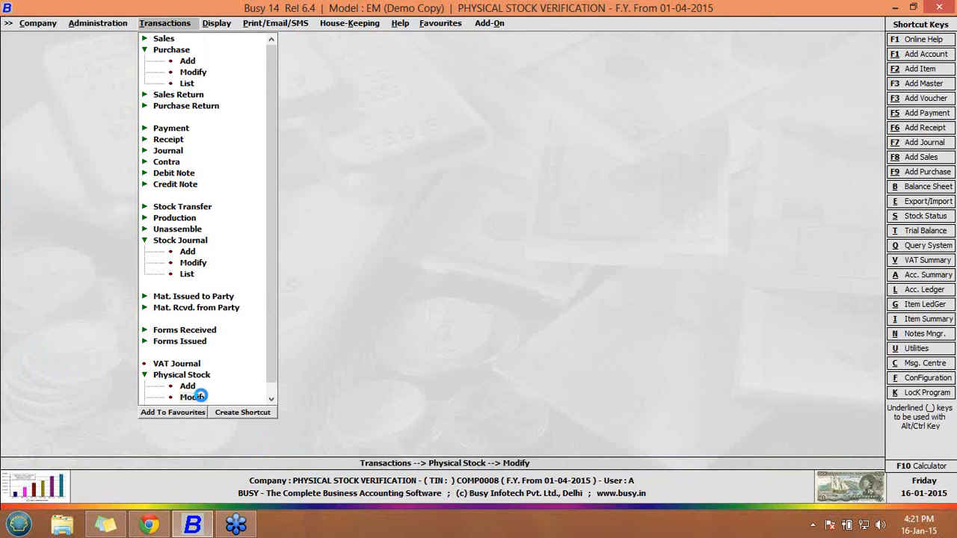
click(200, 397)
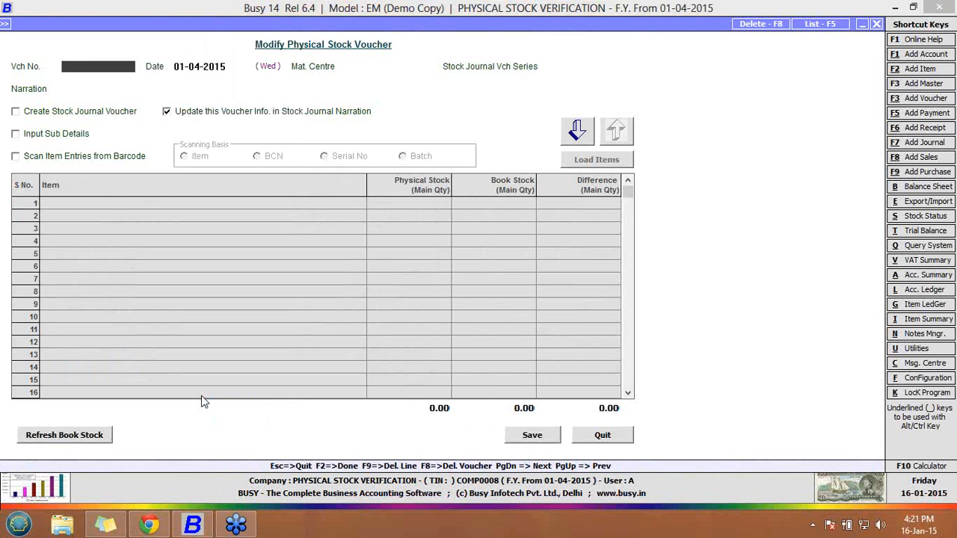
text(1)
key(Return)
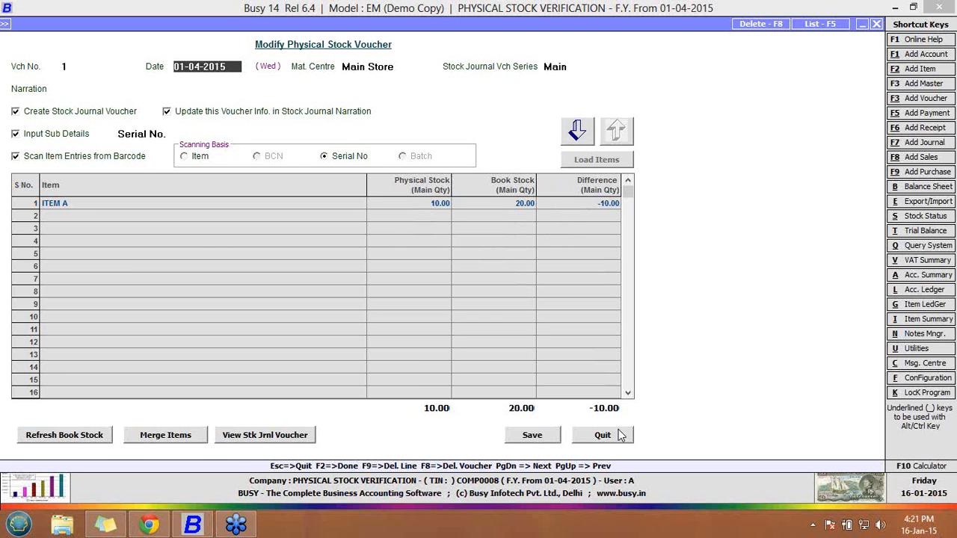
click(748, 26)
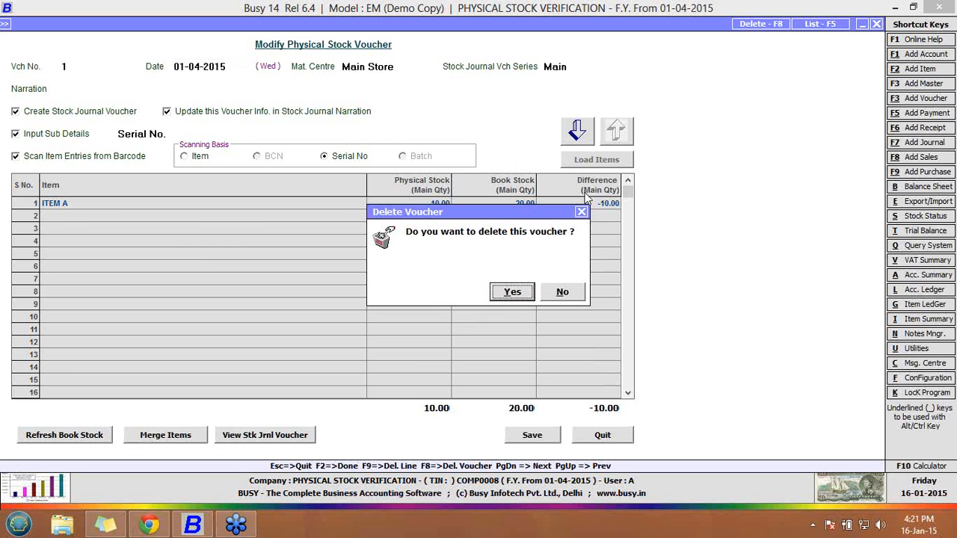
click(521, 290)
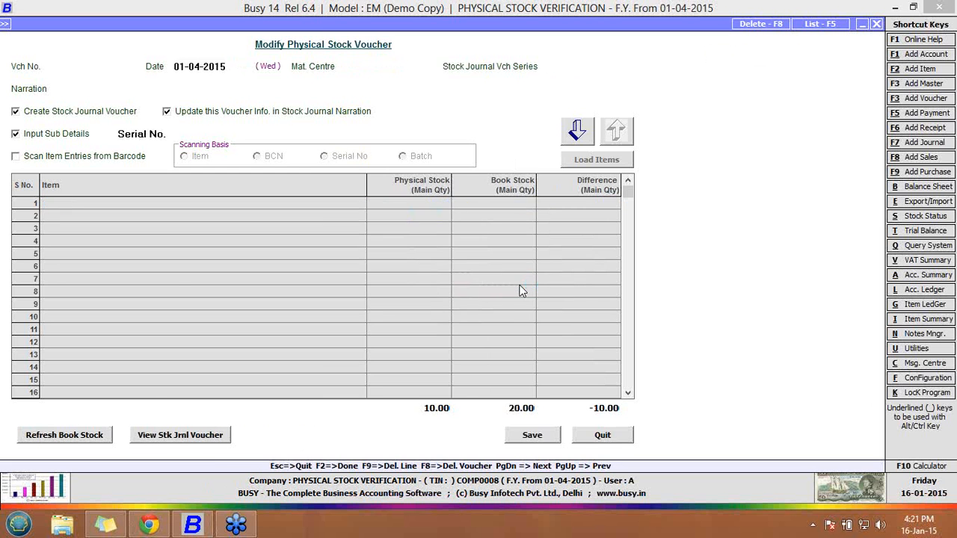
key(Escape)
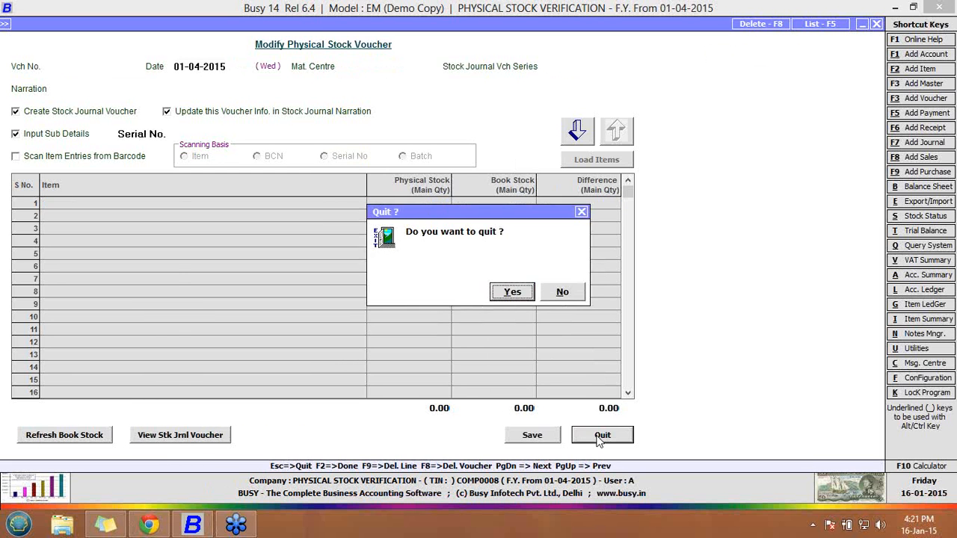
click(511, 294)
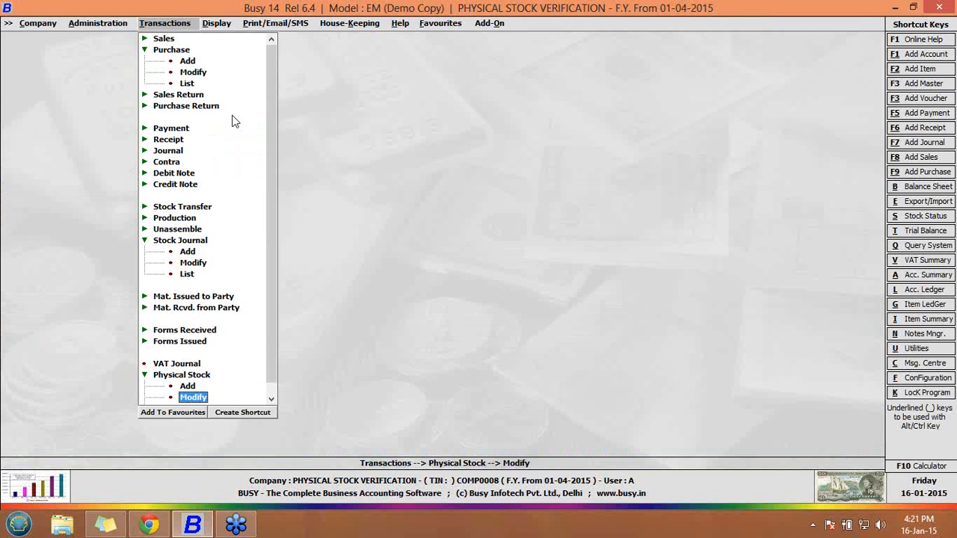
Step: Review the Serial No.-wise Details option in the Inventory features, save the inventory settings, and leave the configuration
click(111, 23)
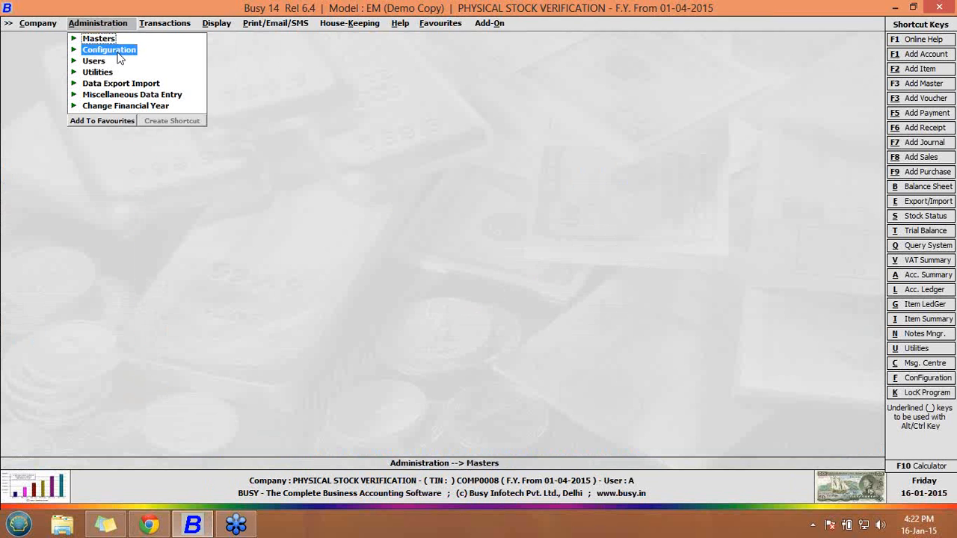
click(114, 50)
click(120, 60)
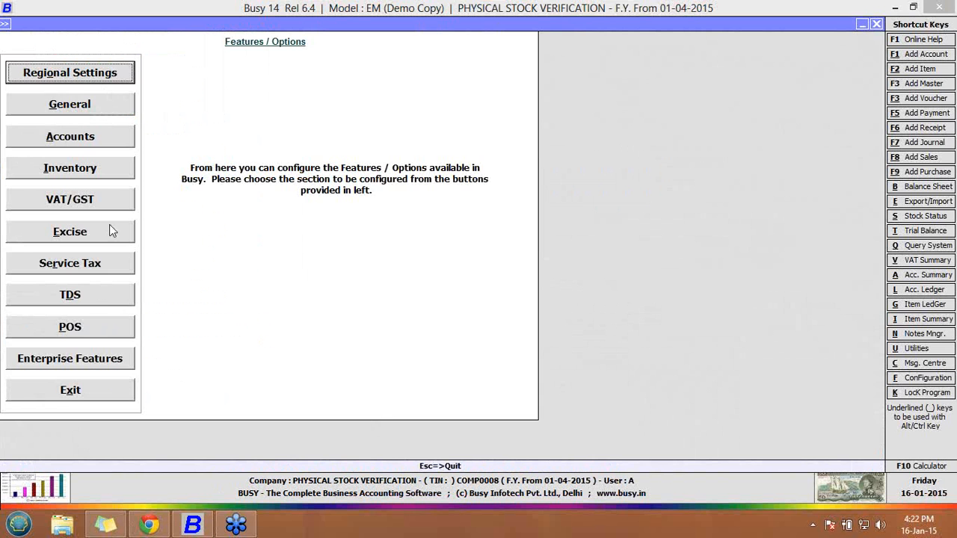
click(107, 174)
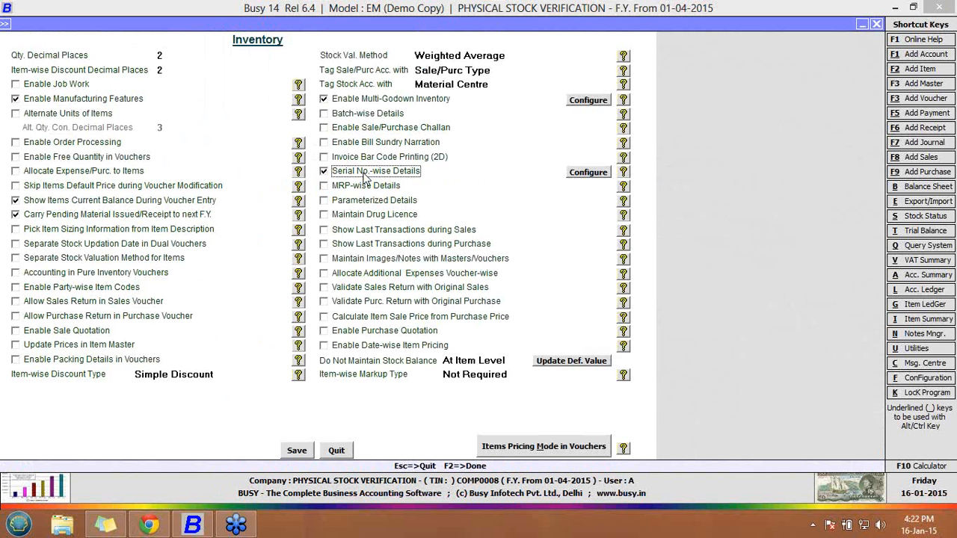
click(366, 173)
click(487, 469)
click(295, 450)
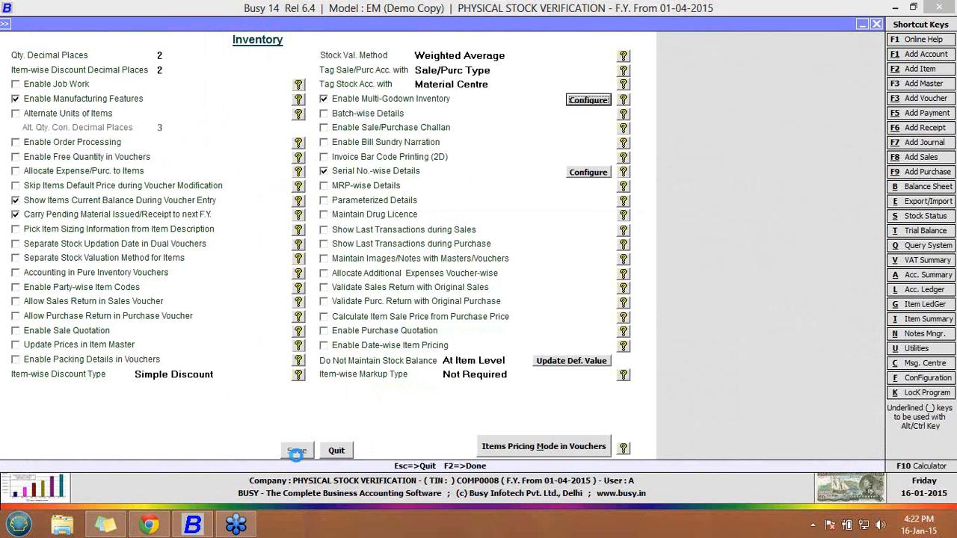
click(111, 391)
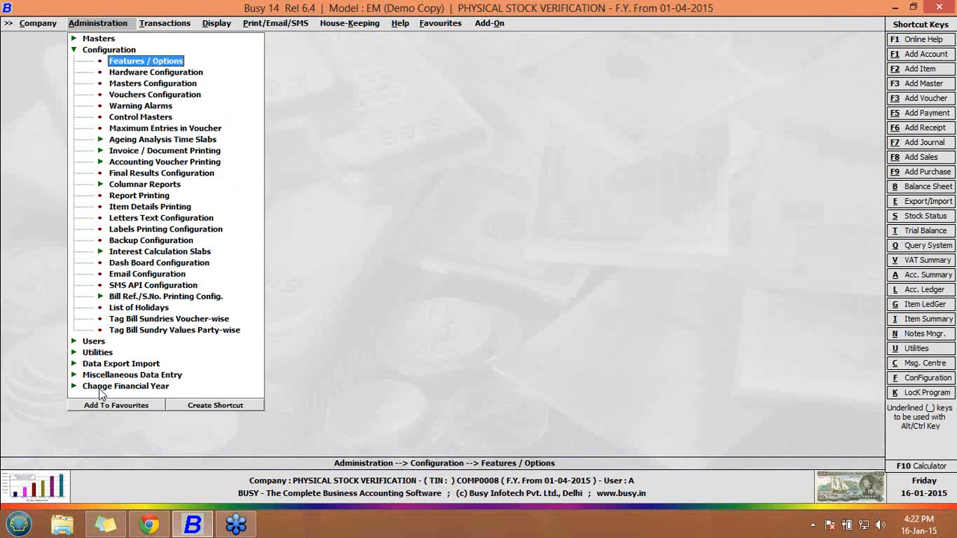
Step: Start a new physical stock voucher numbered 1, dated 01-04-2015, for material centre Main Store and stock journal series Main
click(175, 24)
click(187, 309)
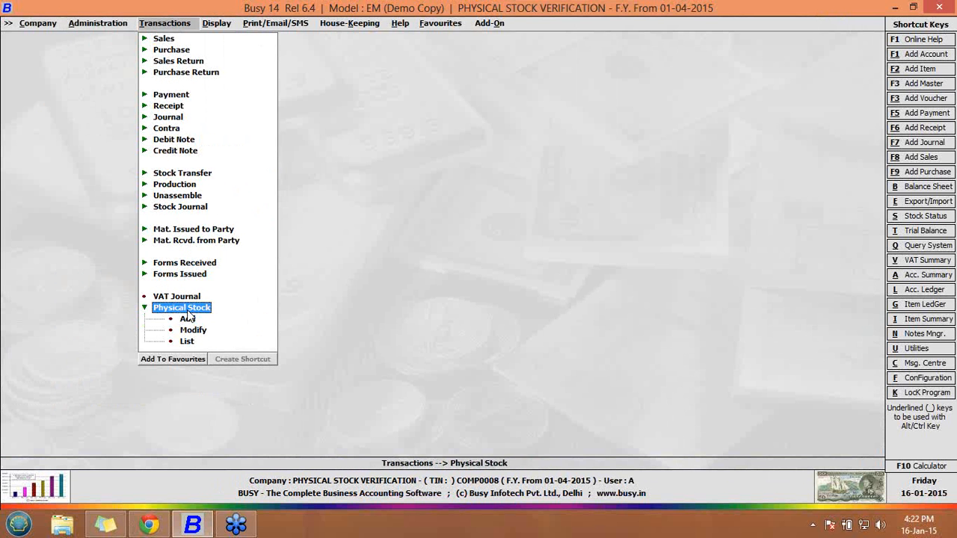
click(188, 318)
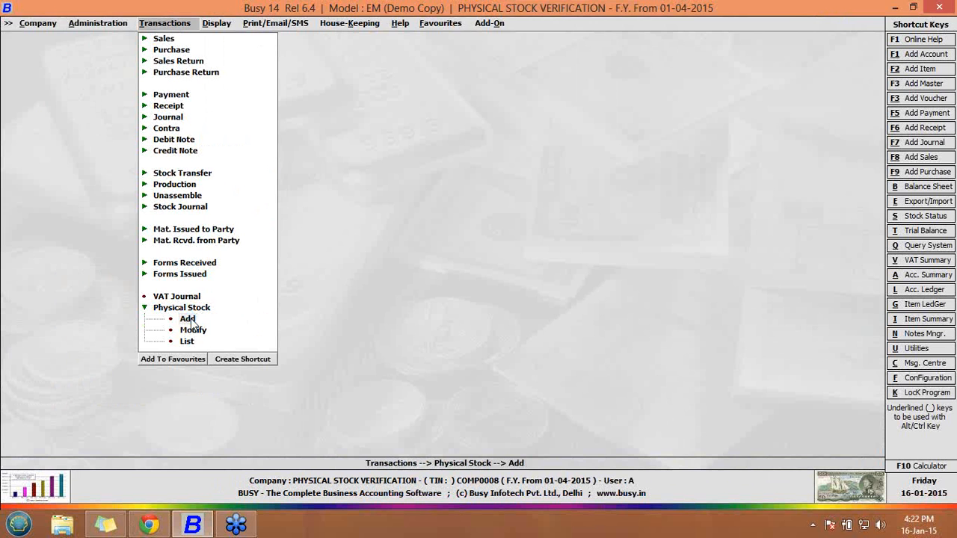
key(Return)
key(Return)
text(1)
key(Return)
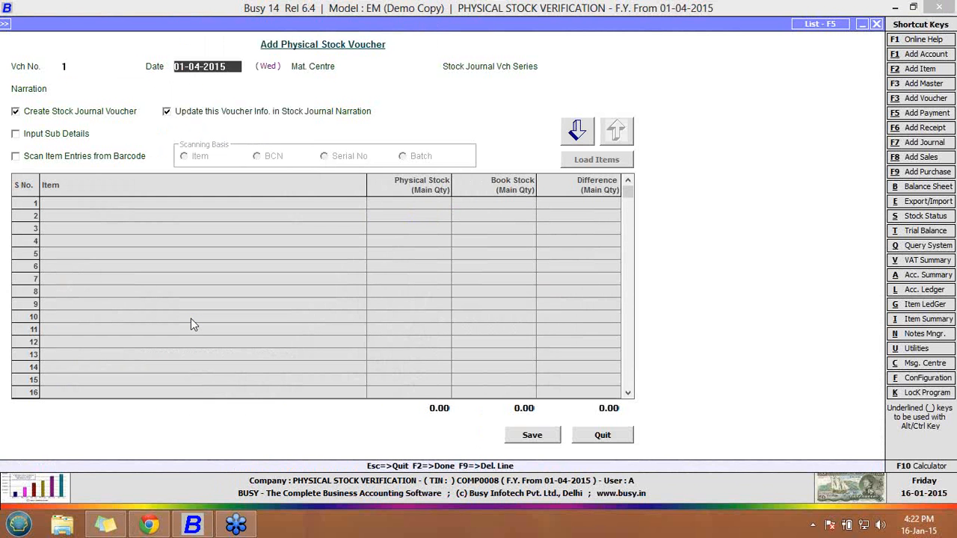
key(Return)
key(Return)
key(Return)
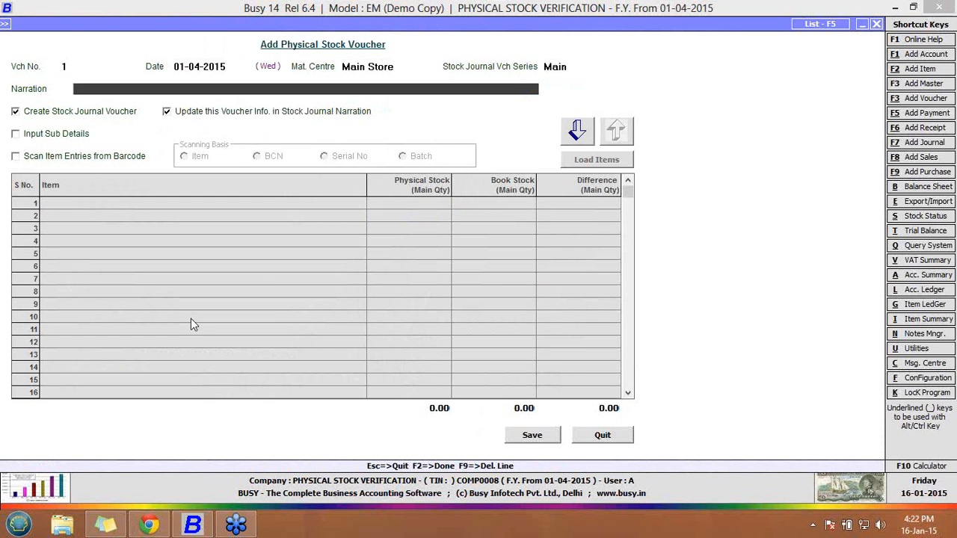
Step: Enter ITEM A with a physical stock of 22, save the voucher, and close the form
click(572, 142)
key(Return)
key(Return)
text(22)
key(Return)
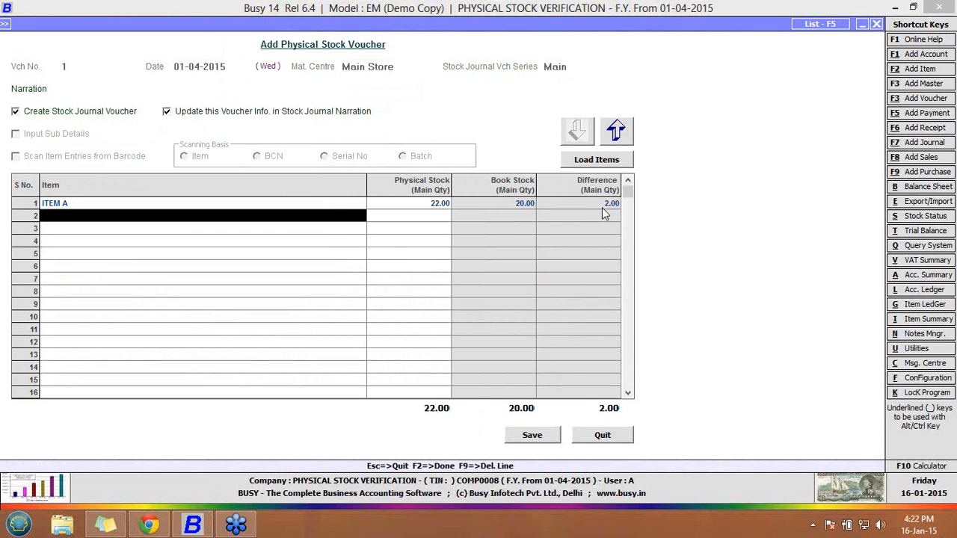
click(544, 435)
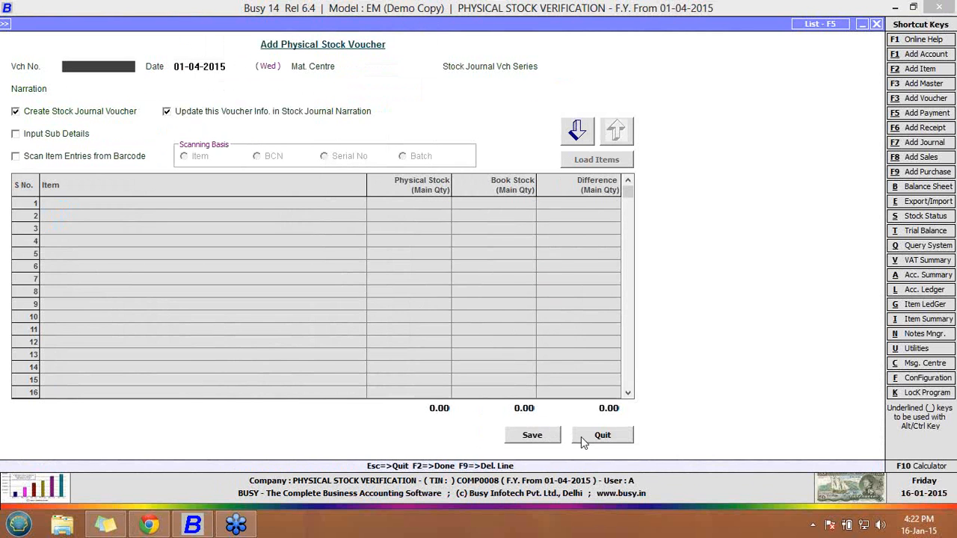
click(581, 437)
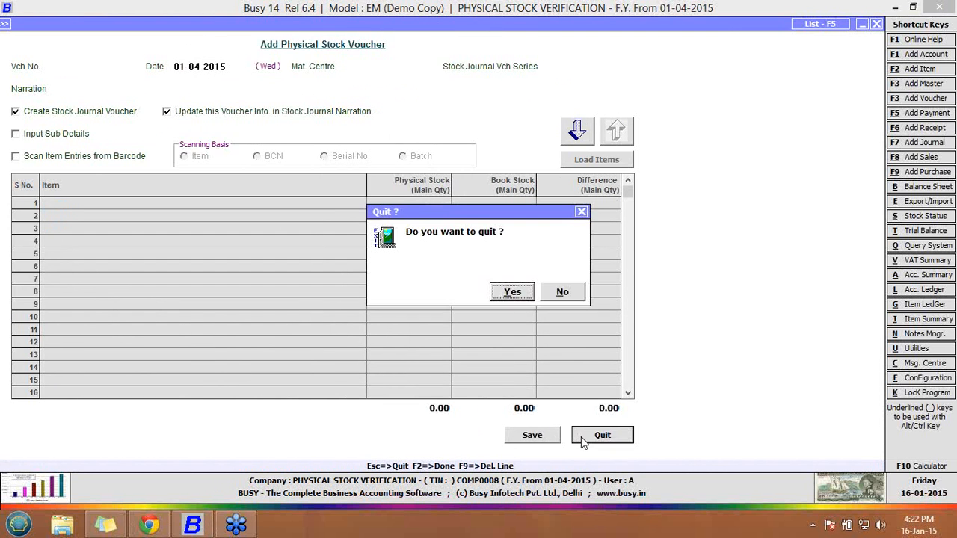
click(516, 292)
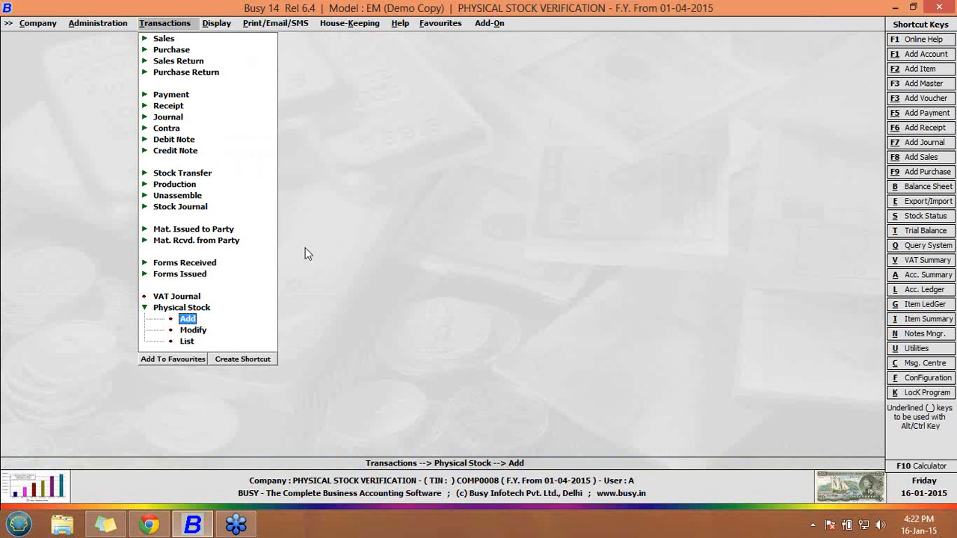
Step: Open the Main series stock journal voucher dated 01-04-2015, examine the generated ITEM A entry, and close it without changes
click(201, 207)
click(193, 229)
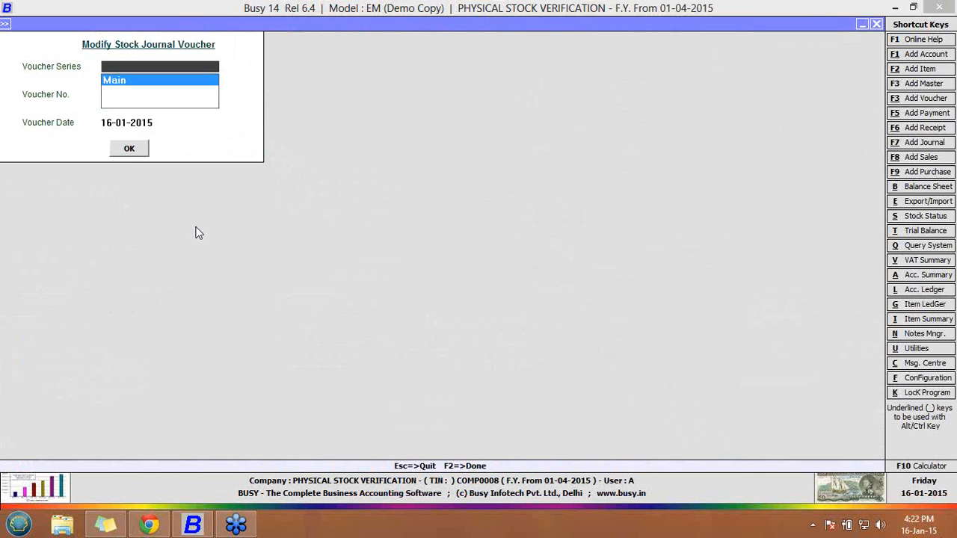
click(129, 149)
click(160, 136)
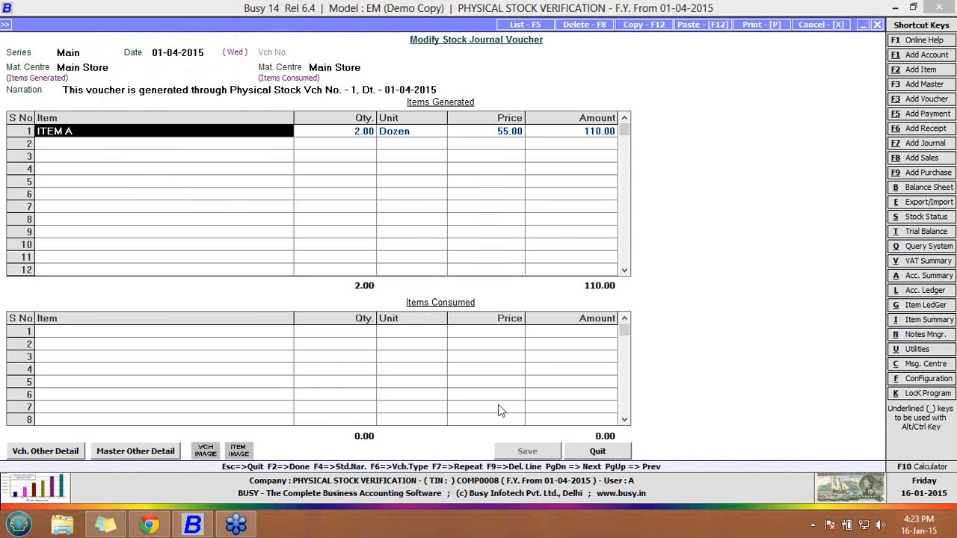
click(598, 455)
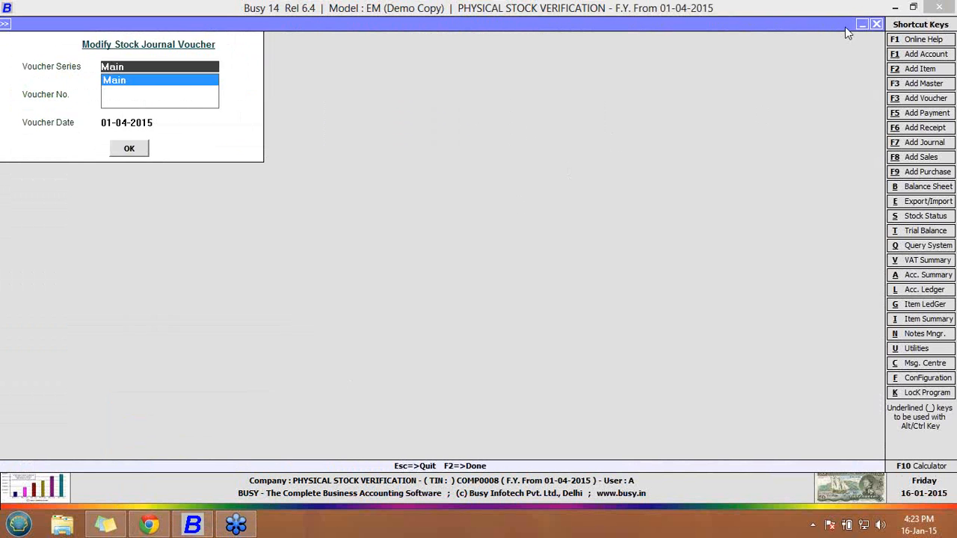
click(878, 28)
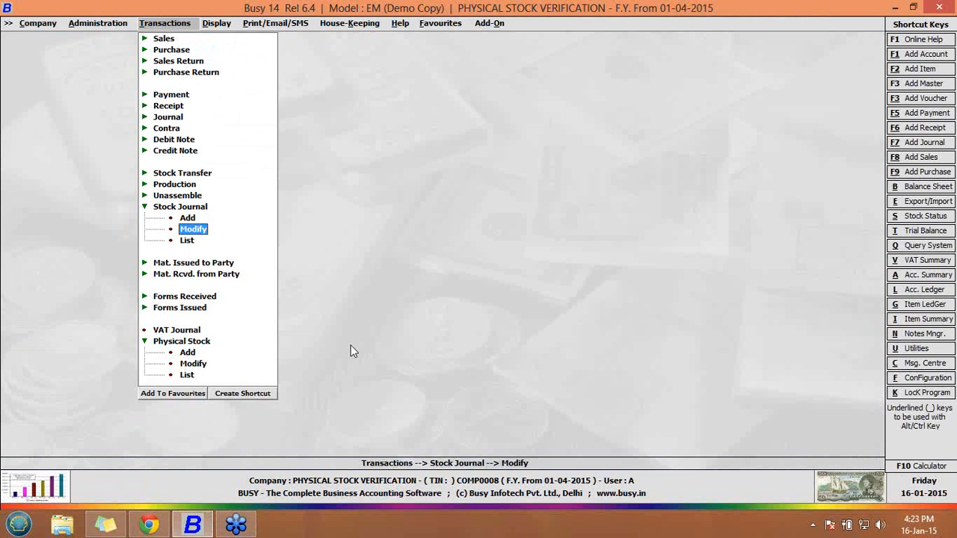
Step: Reopen physical stock voucher number 1, review its ITEM A quantities and options, and close it without changes
click(199, 365)
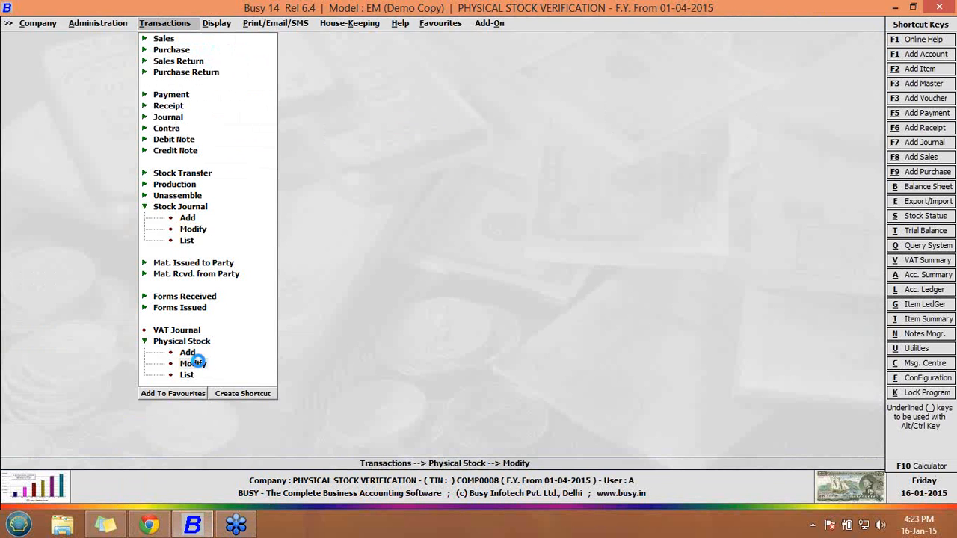
text(1)
key(Return)
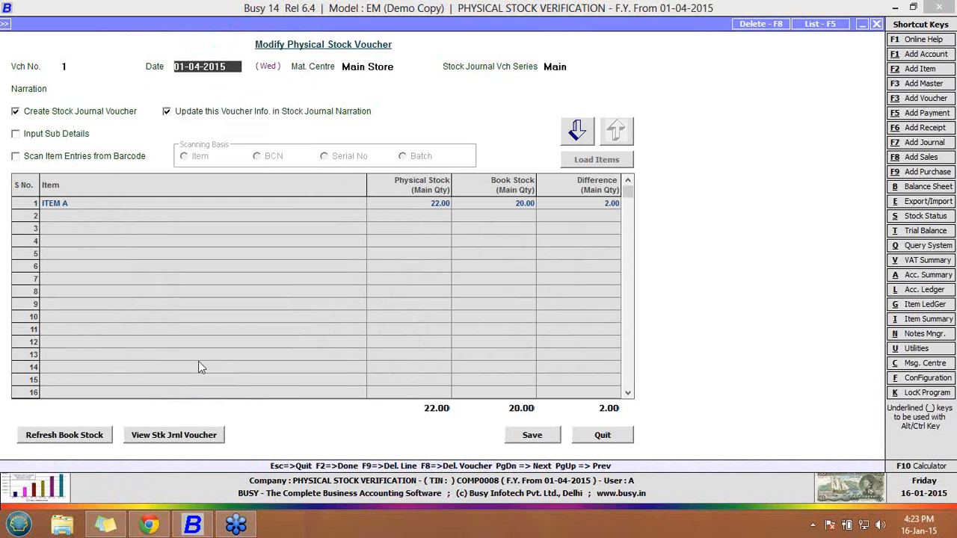
click(613, 438)
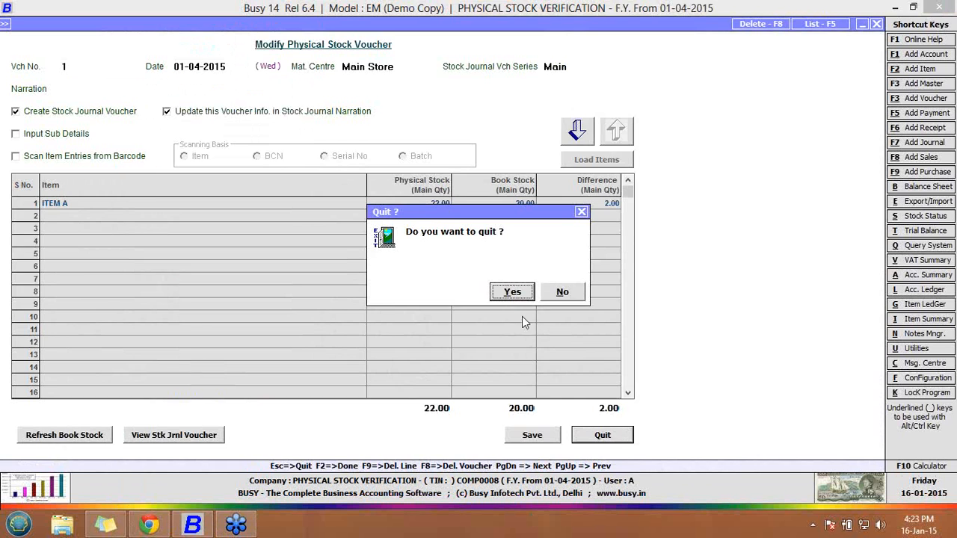
click(512, 291)
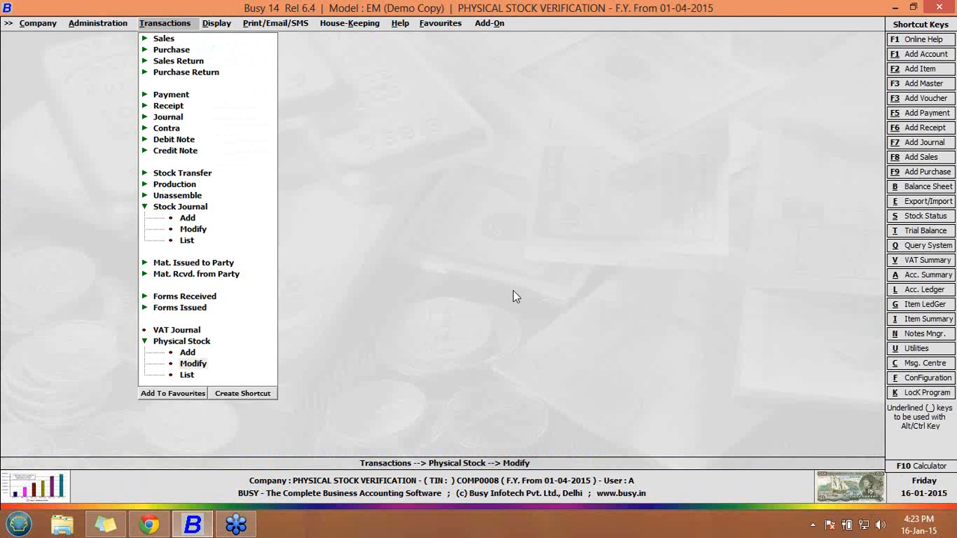
Step: Reopen the Main series stock journal voucher dated 01-04-2015 and examine its narration
click(192, 228)
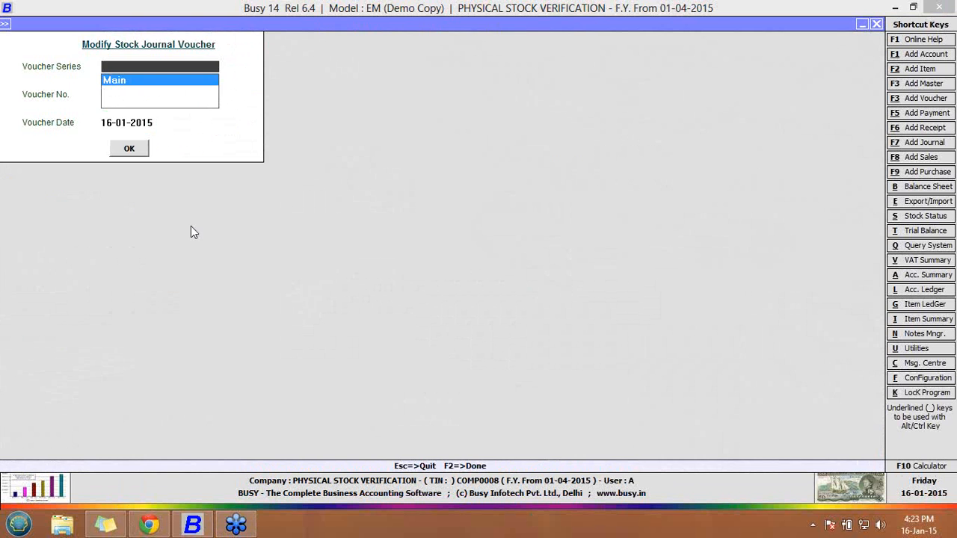
click(130, 148)
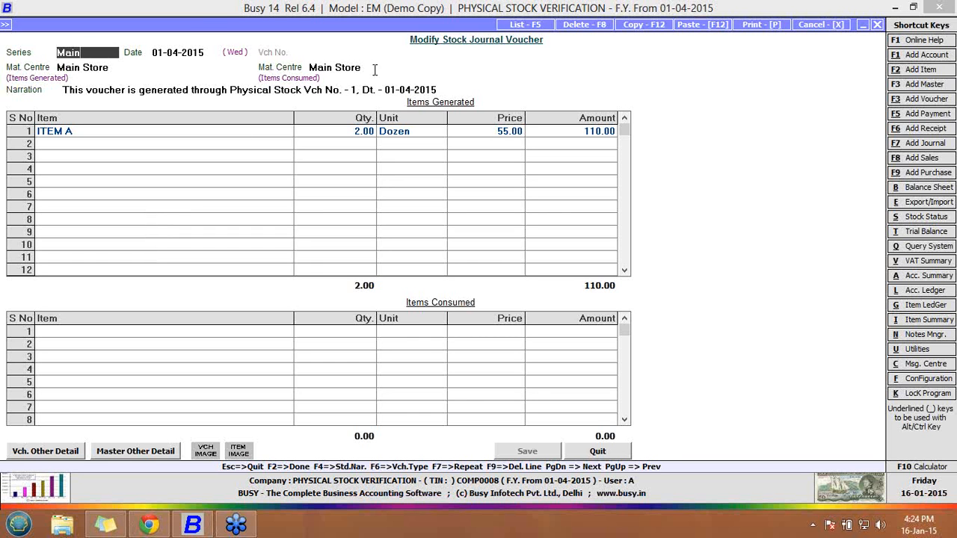
click(453, 89)
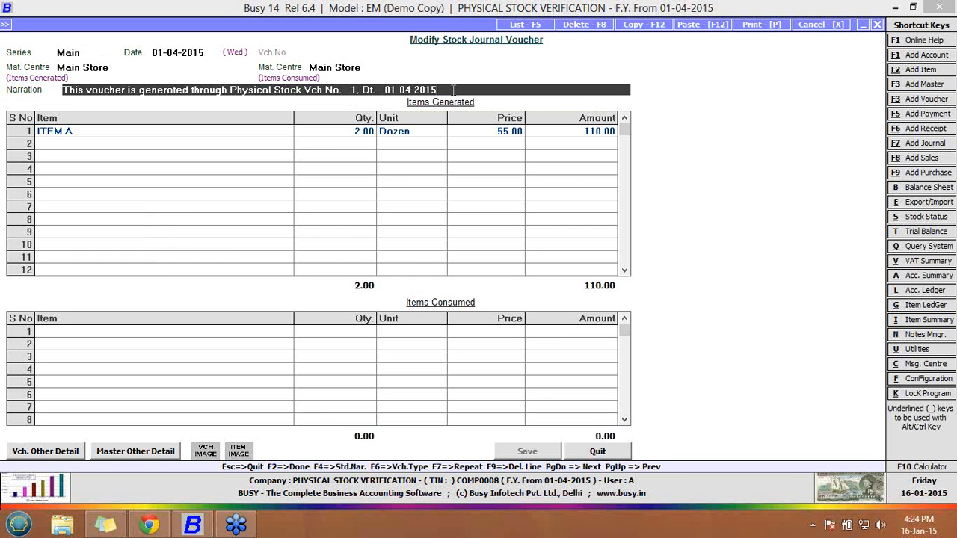
Step: Highlight the stock journal voucher's narration to read it, check the ITEM A line, and close the voucher and its selection form without changes
drag(453, 90, 61, 109)
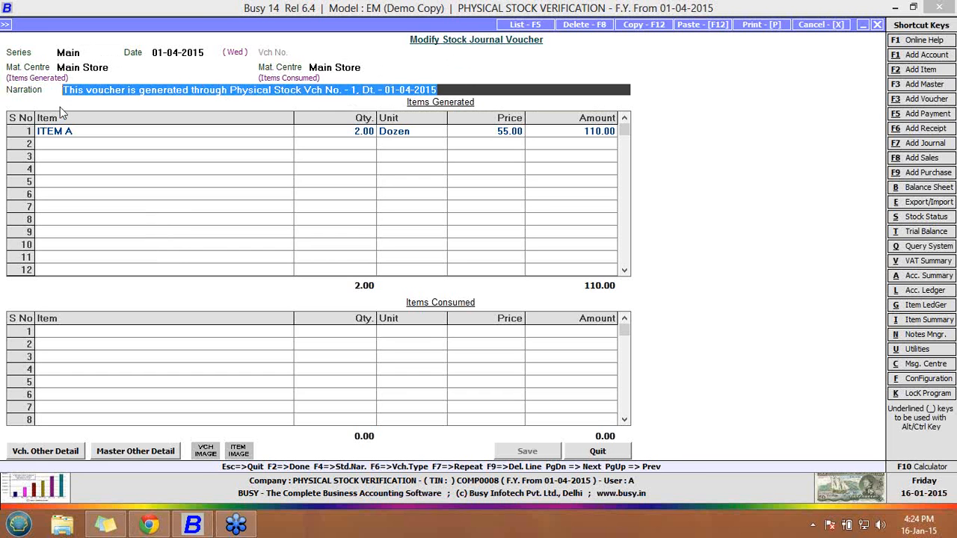
click(74, 138)
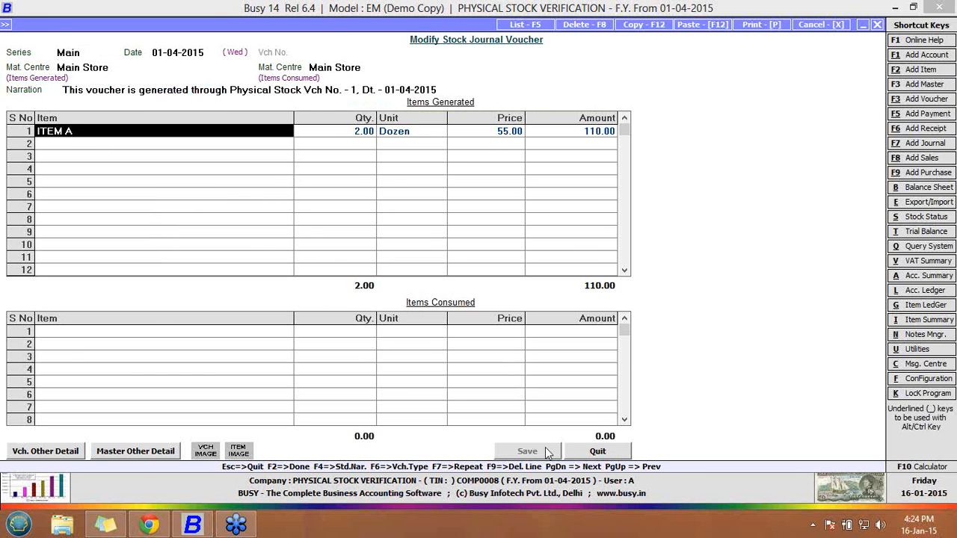
click(587, 450)
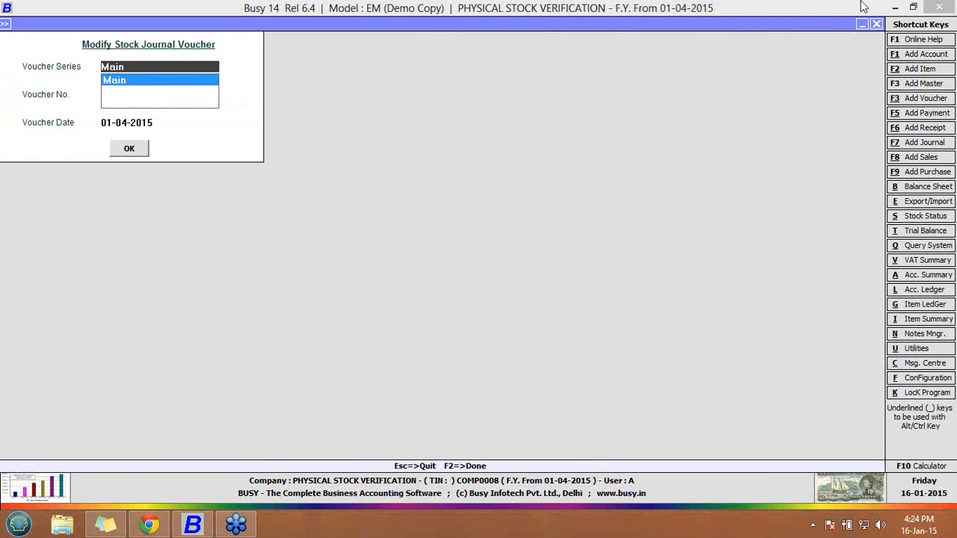
click(877, 24)
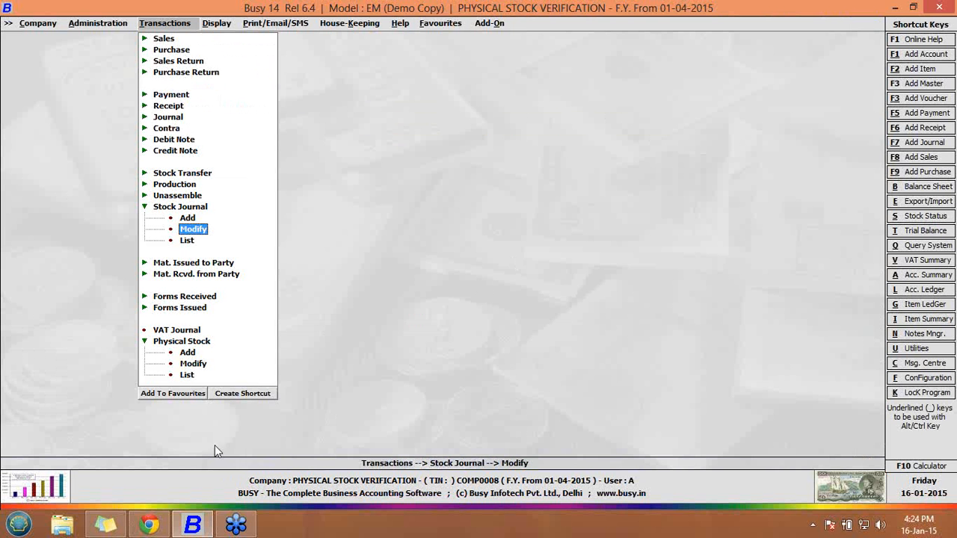
Step: Try to add a new physical stock voucher with number 1, and quit the blank form without saving
click(188, 353)
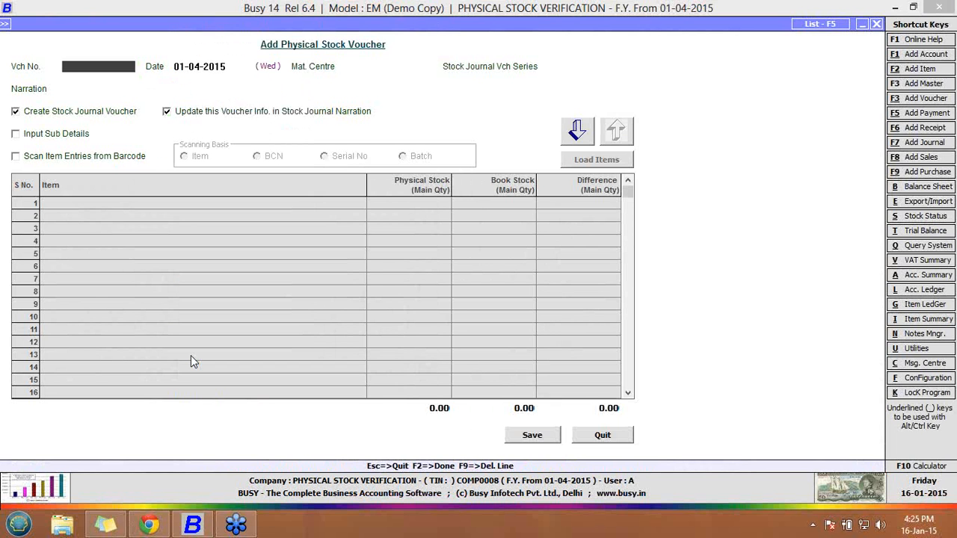
text(1)
key(Return)
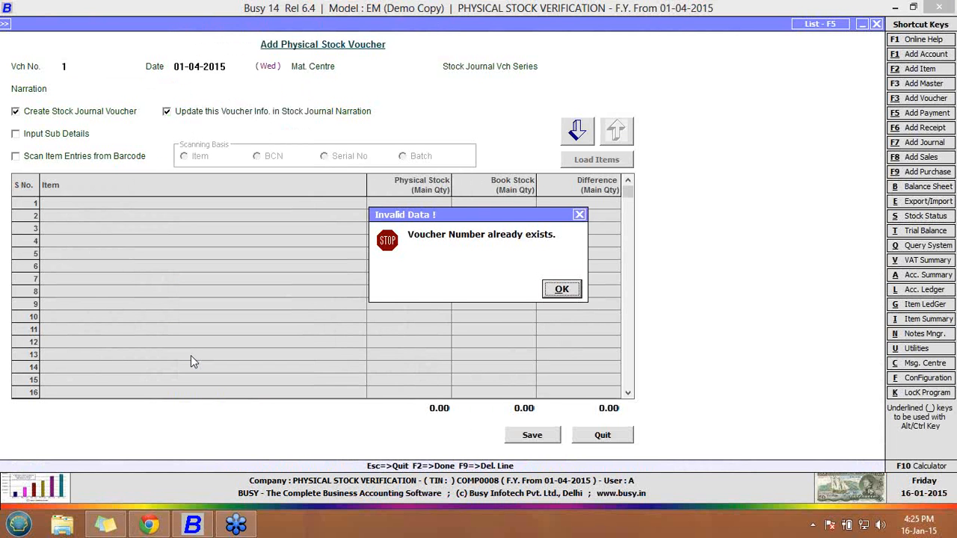
key(Return)
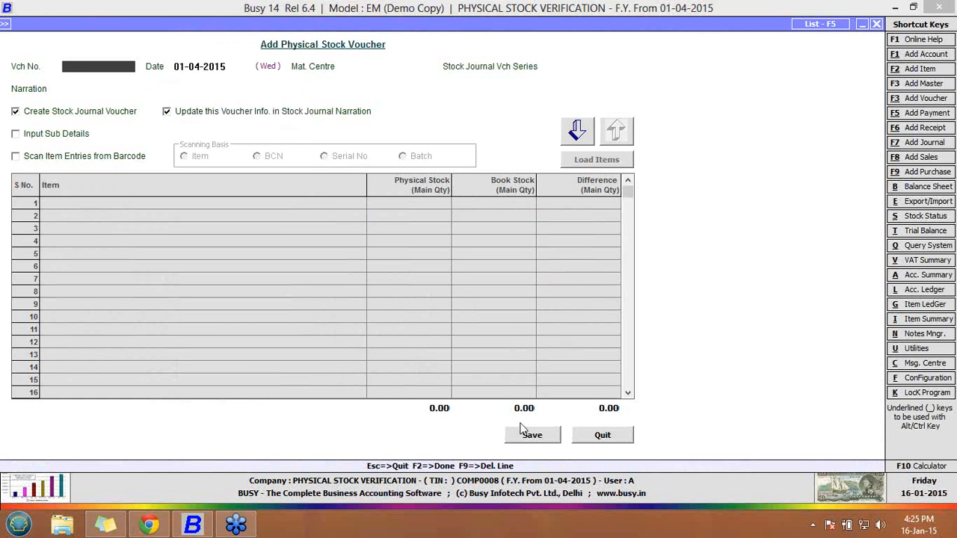
click(580, 436)
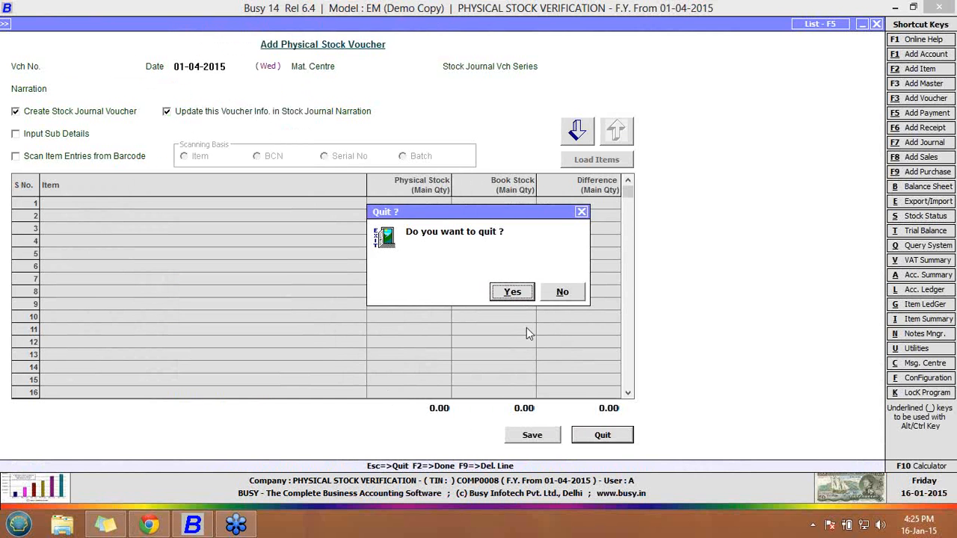
click(512, 292)
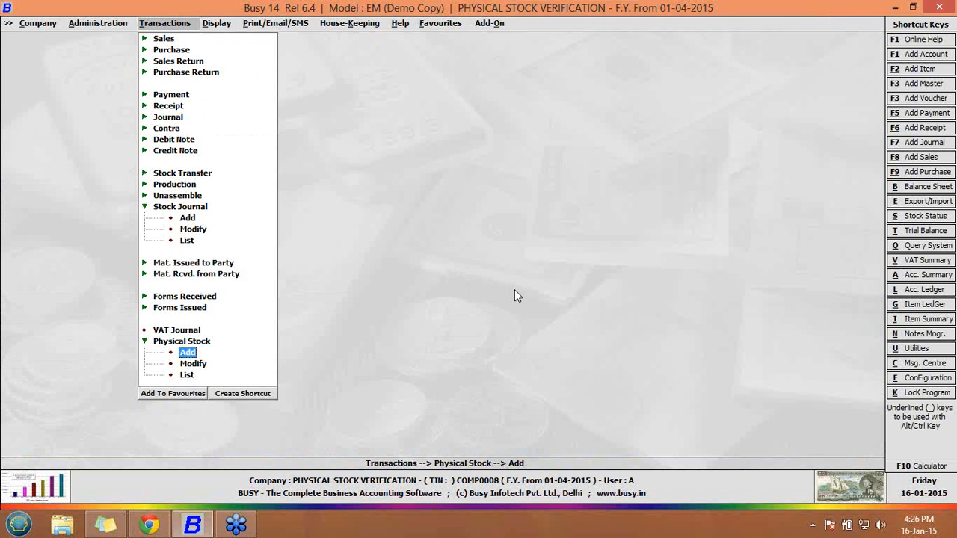
click(944, 30)
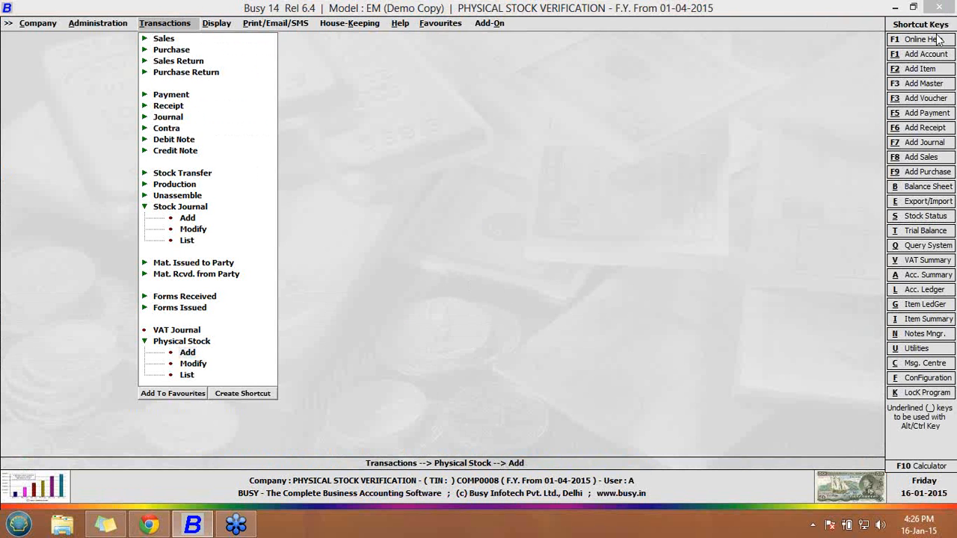